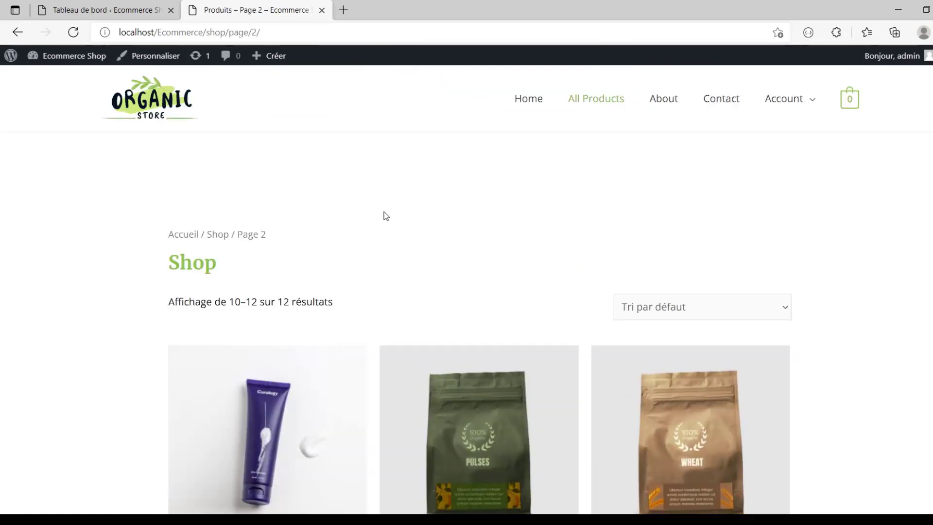
# Review the products and the displayed result range on the shop's second page
pyautogui.scroll(-3, 383, 215)
pyautogui.scroll(-6, 484, 334)
pyautogui.scroll(8, 484, 334)
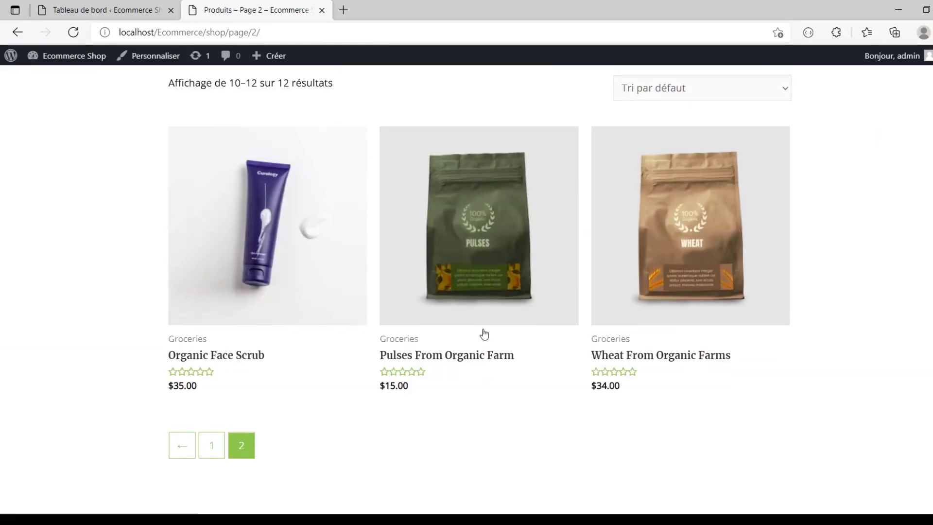
pyautogui.doubleClick(254, 234)
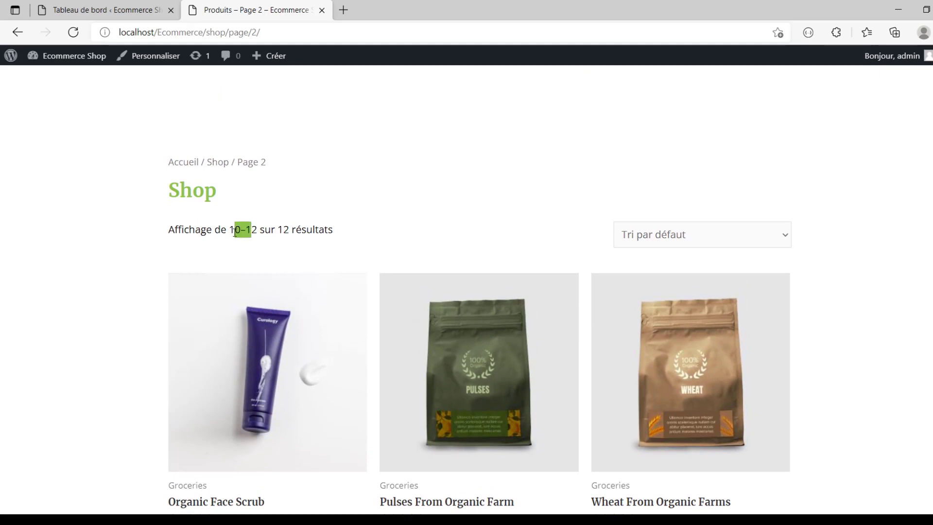
pyautogui.click(254, 234)
# Open the Handpicked Red Chillies product for editing from the full product list in the WordPress admin
pyautogui.click(104, 10)
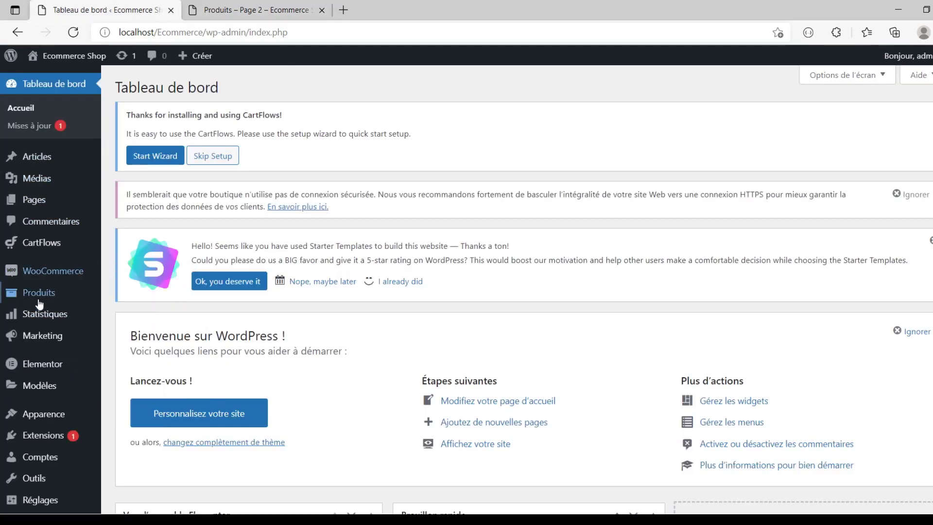
pyautogui.moveTo(40, 294)
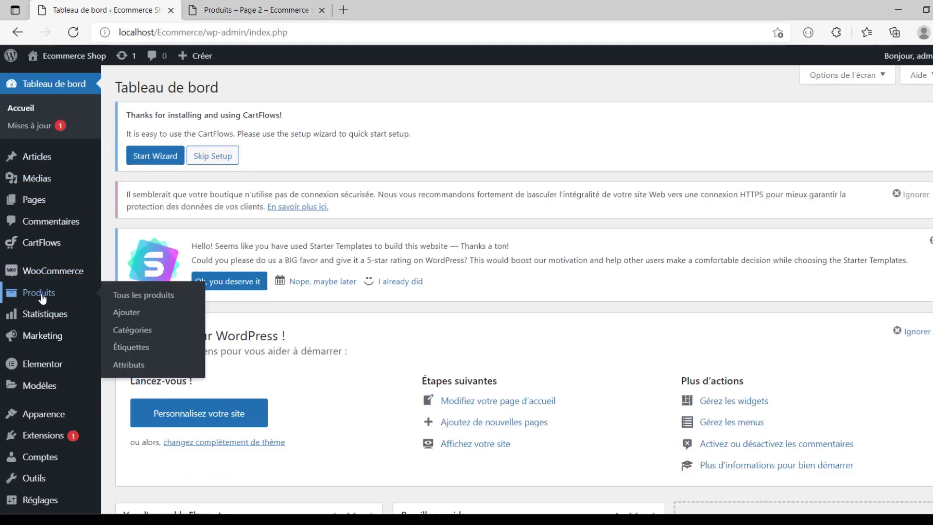
pyautogui.click(152, 302)
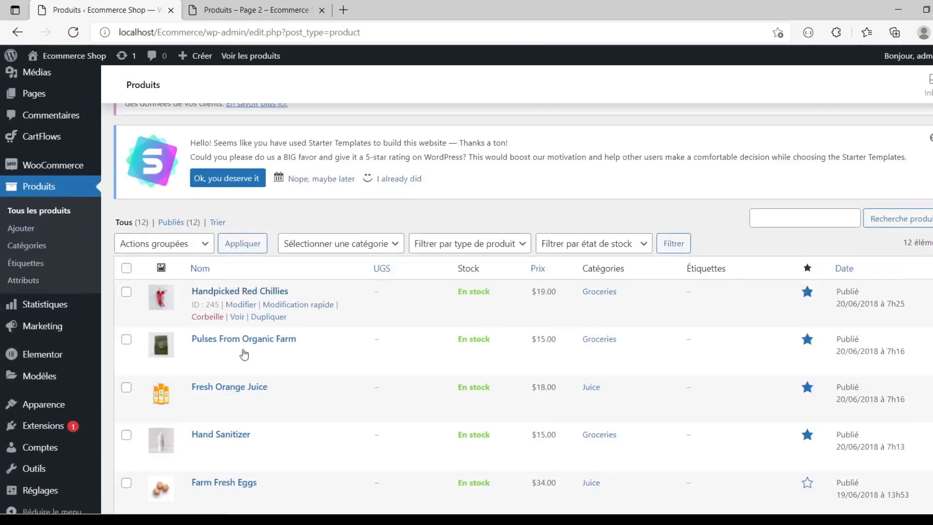
pyautogui.scroll(-10, 387, 334)
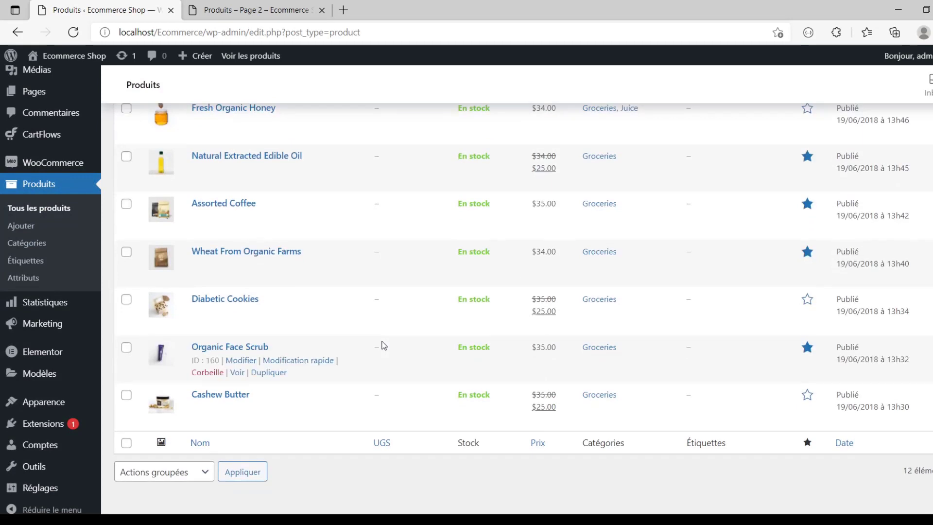
pyautogui.scroll(8, 382, 345)
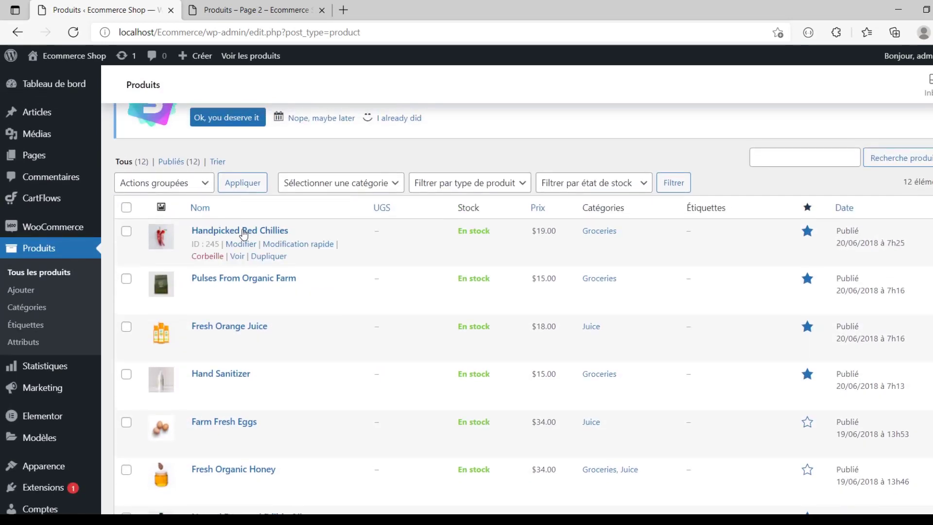
pyautogui.click(243, 231)
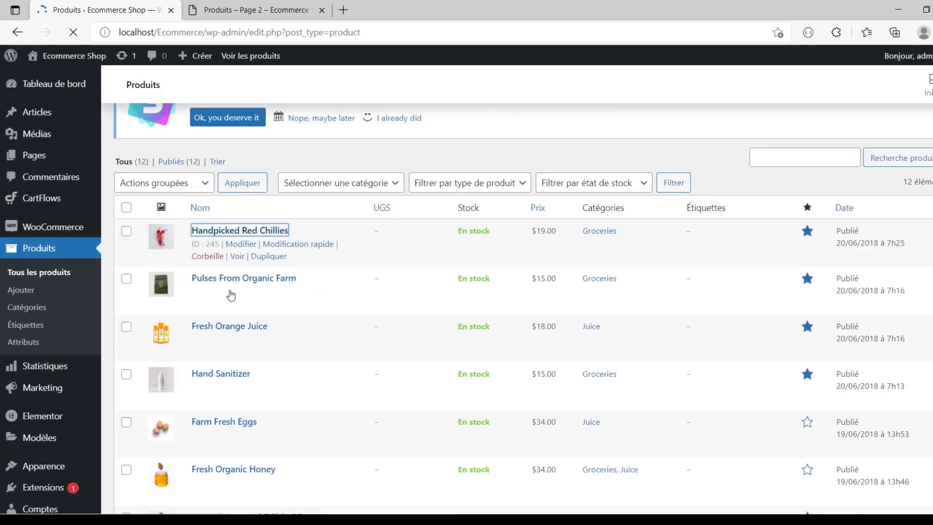
# Look through the first page of the shop to find the Handpicked Red Chillies listing and its price
pyautogui.click(199, 10)
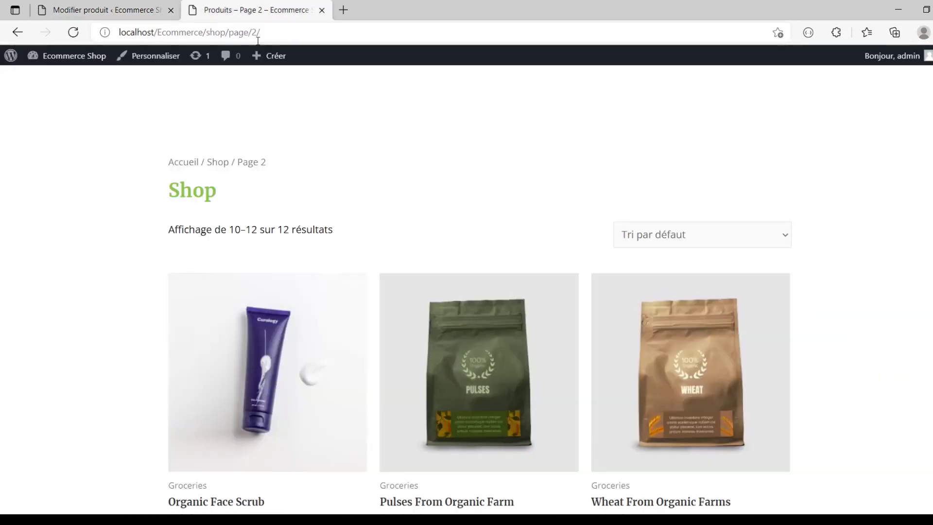
pyautogui.scroll(-3, 381, 329)
pyautogui.scroll(1, 381, 329)
pyautogui.scroll(-1, 329, 371)
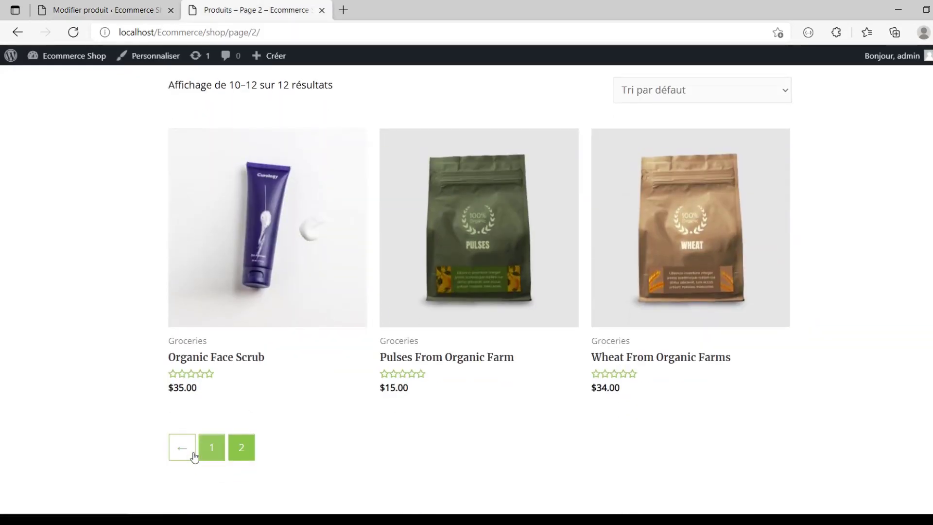
pyautogui.click(211, 452)
pyautogui.scroll(-10, 264, 390)
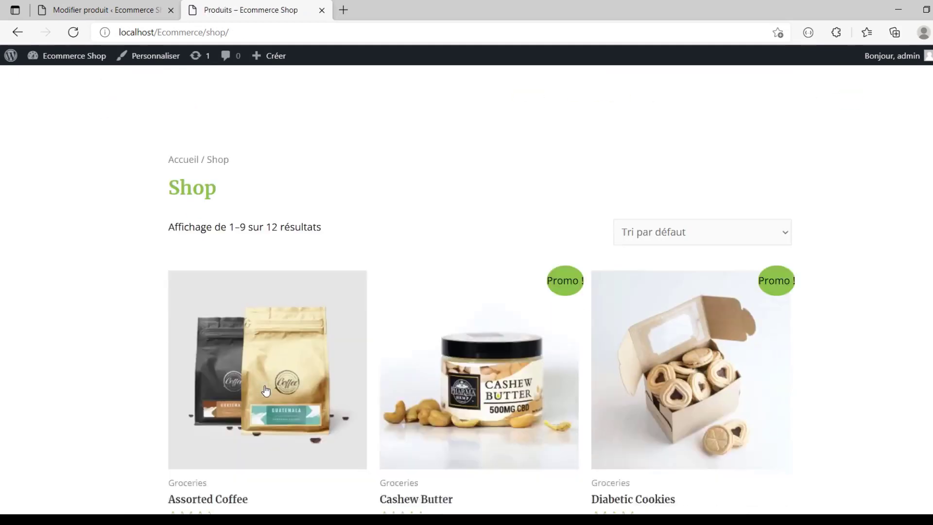
pyautogui.scroll(-3, 264, 390)
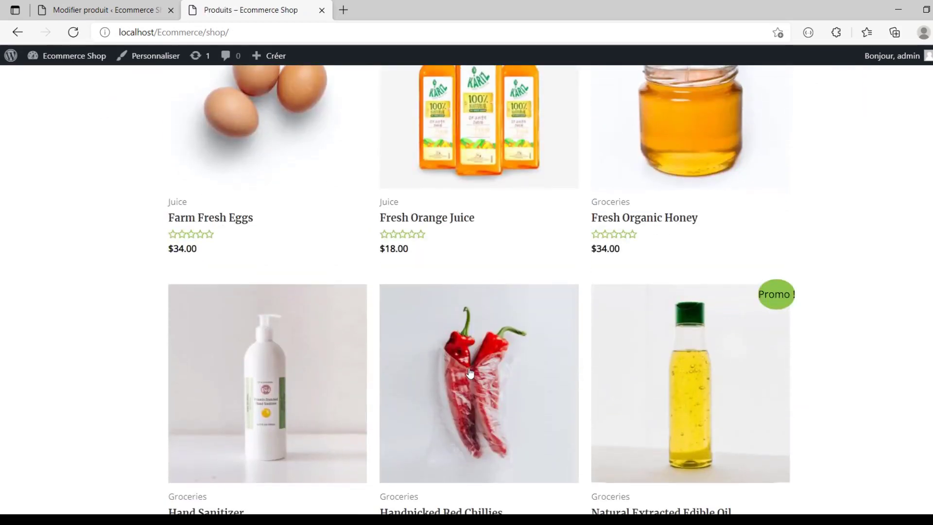
pyautogui.scroll(-3, 467, 384)
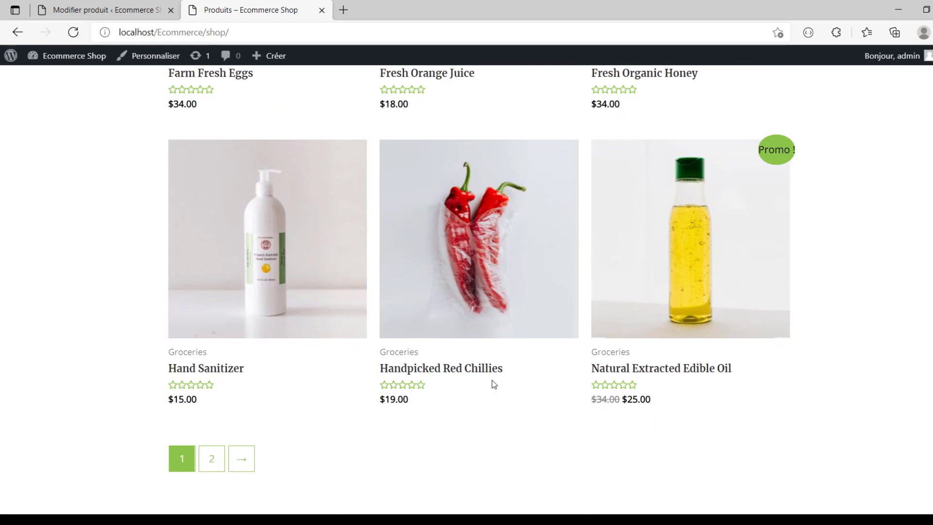
# Set the regular price of Handpicked Red Chillies to 25 in its product data
pyautogui.click(149, 5)
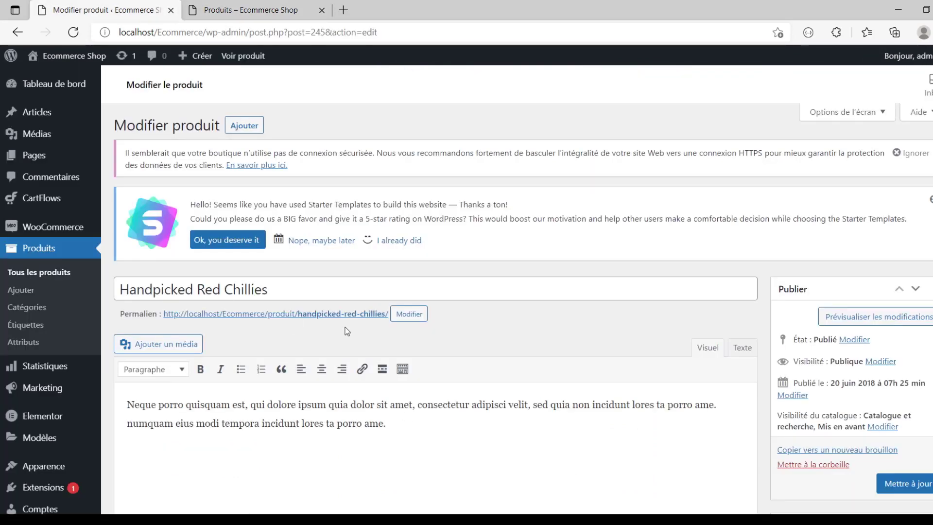
pyautogui.scroll(-6, 347, 331)
pyautogui.click(392, 250)
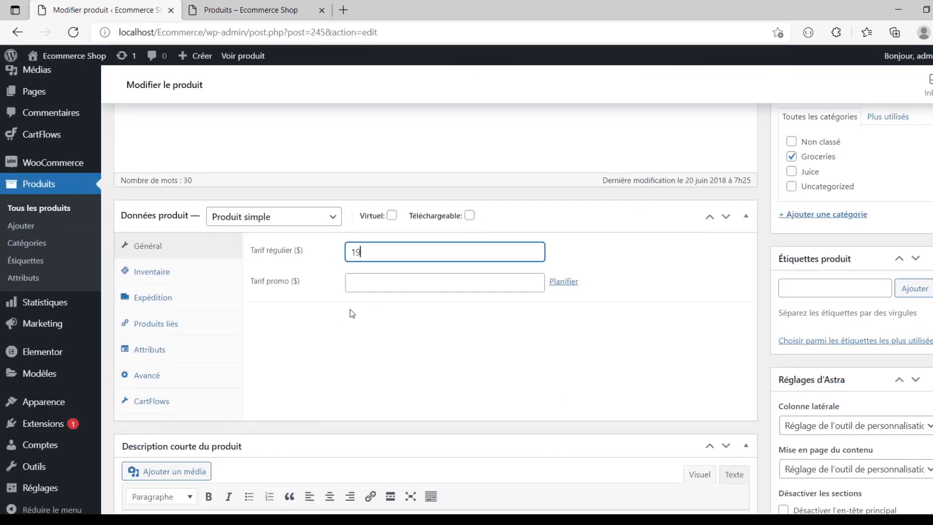
pyautogui.press('BackSpace')
pyautogui.press('BackSpace')
pyautogui.write('25')
# Update the Handpicked Red Chillies product and reload the shop page to check its price
pyautogui.scroll(-3, 338, 345)
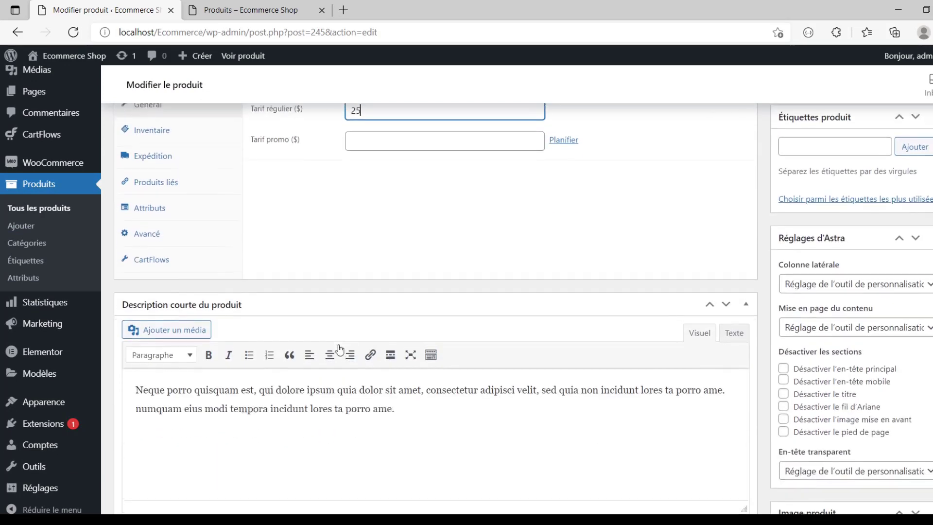
pyautogui.scroll(-5, 340, 349)
pyautogui.scroll(-3, 340, 388)
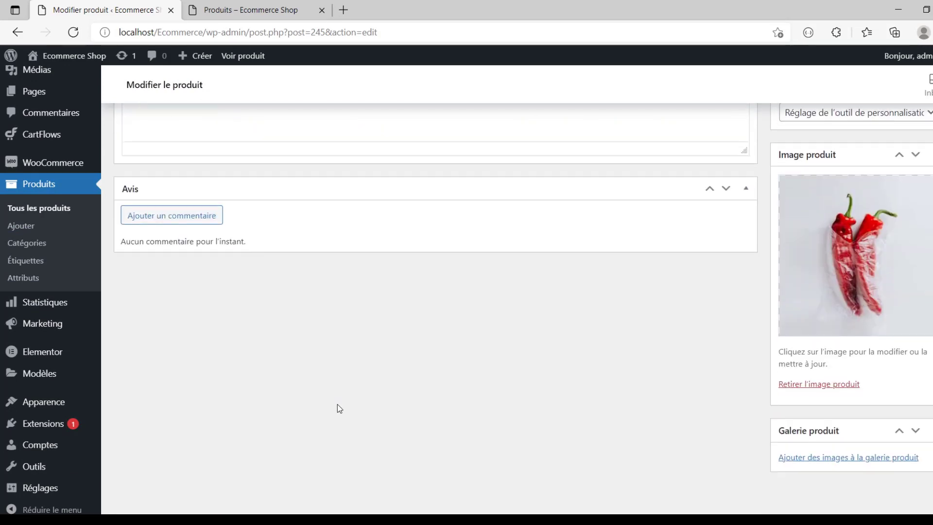
pyautogui.scroll(10, 340, 409)
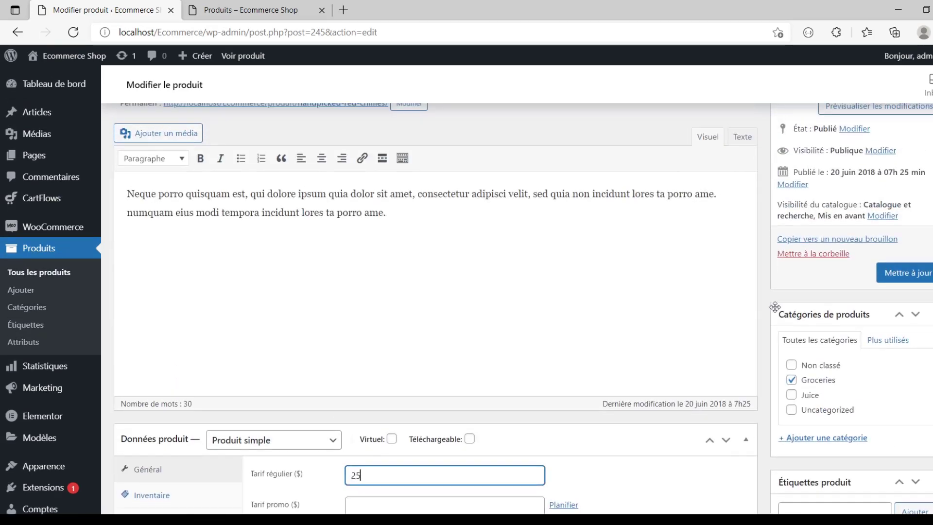
pyautogui.click(897, 276)
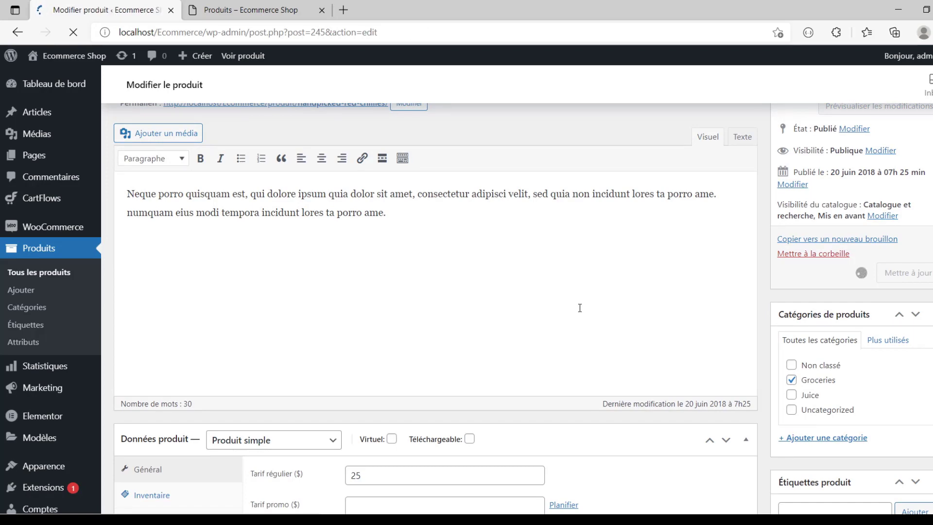
pyautogui.click(287, 9)
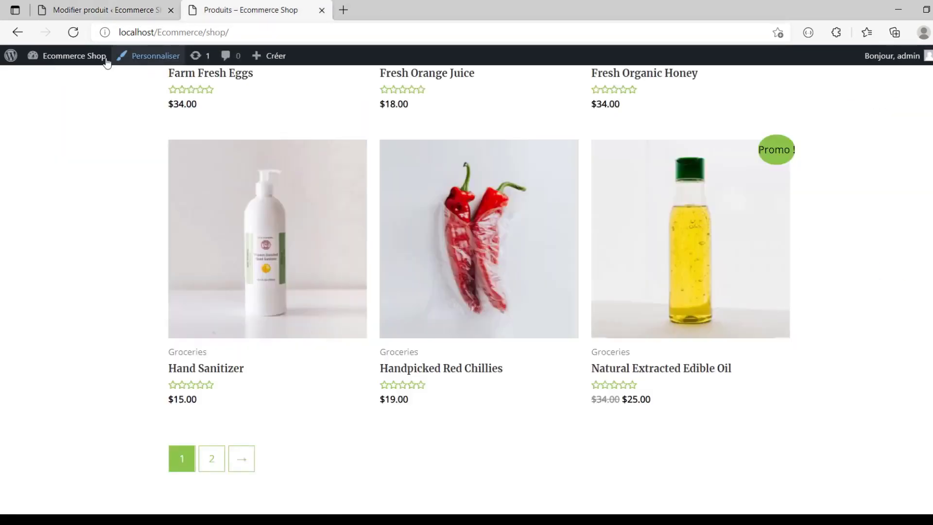
pyautogui.press('F5')
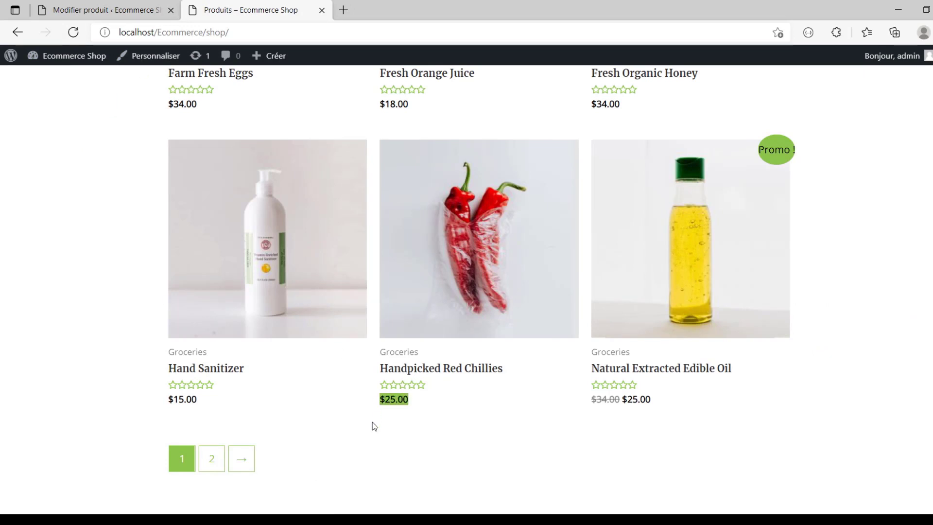
# Move all products to the trash with a bulk action and reload the shop page to check it
pyautogui.click(92, 10)
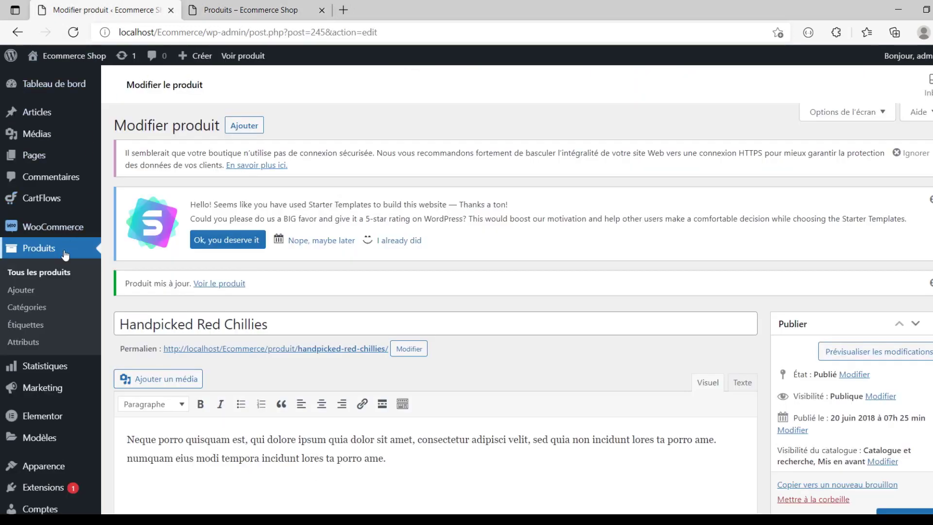
pyautogui.click(63, 272)
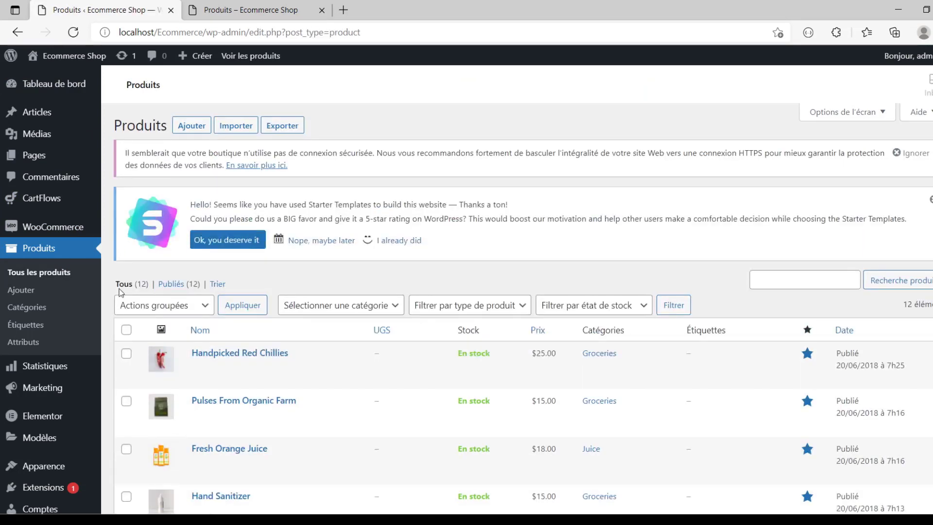
pyautogui.click(126, 331)
pyautogui.click(170, 305)
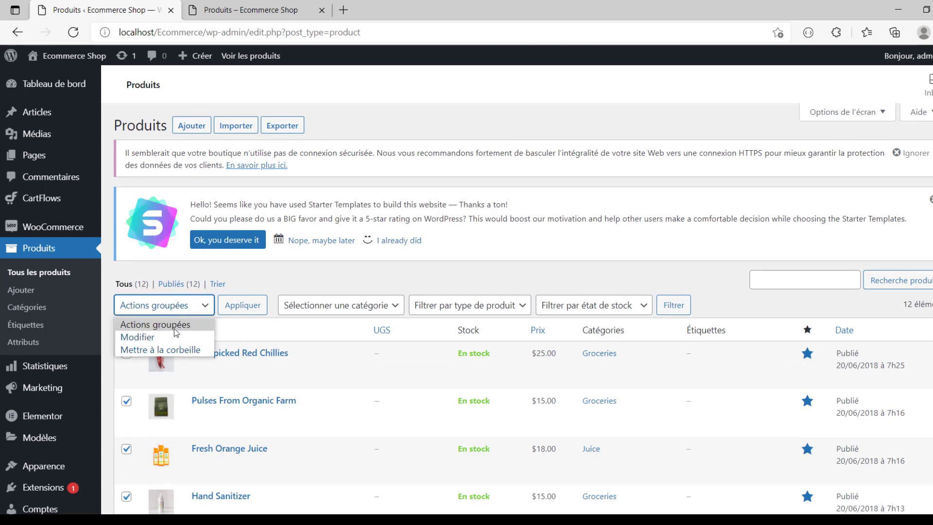
pyautogui.click(173, 350)
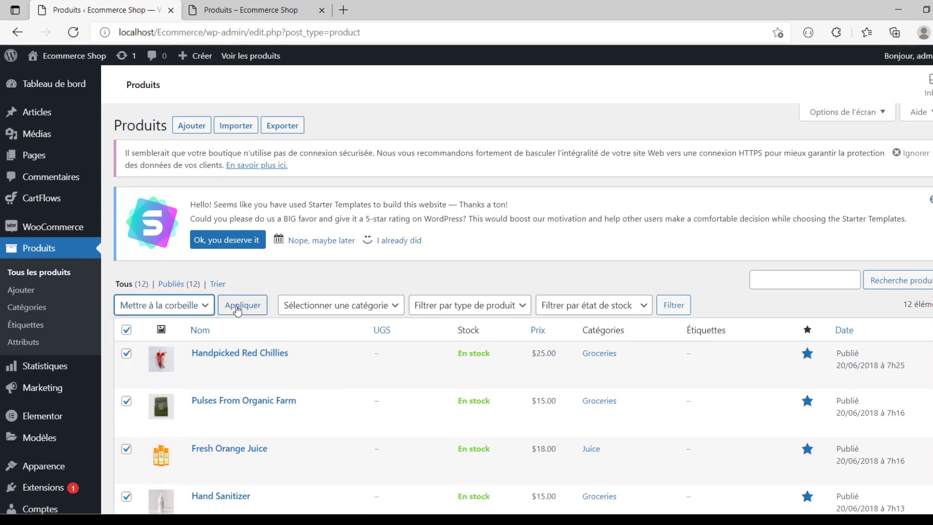
pyautogui.click(238, 309)
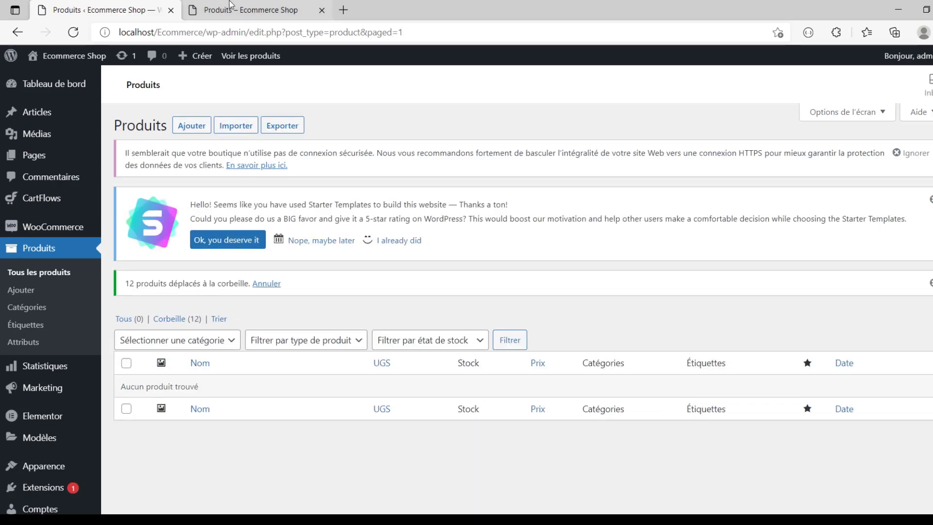
pyautogui.click(251, 10)
pyautogui.click(73, 32)
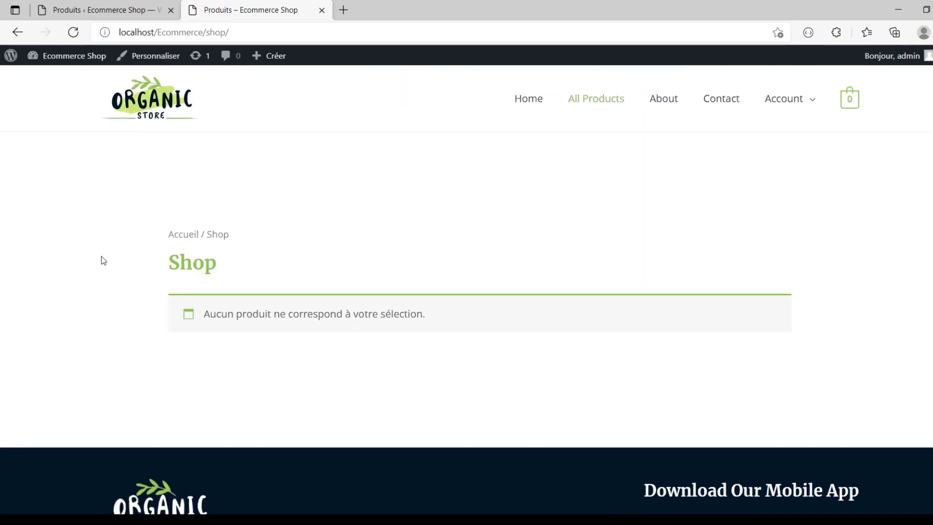
# Search Google Images for "canon mf3010" in a new browser tab
pyautogui.click(346, 12)
pyautogui.click(348, 30)
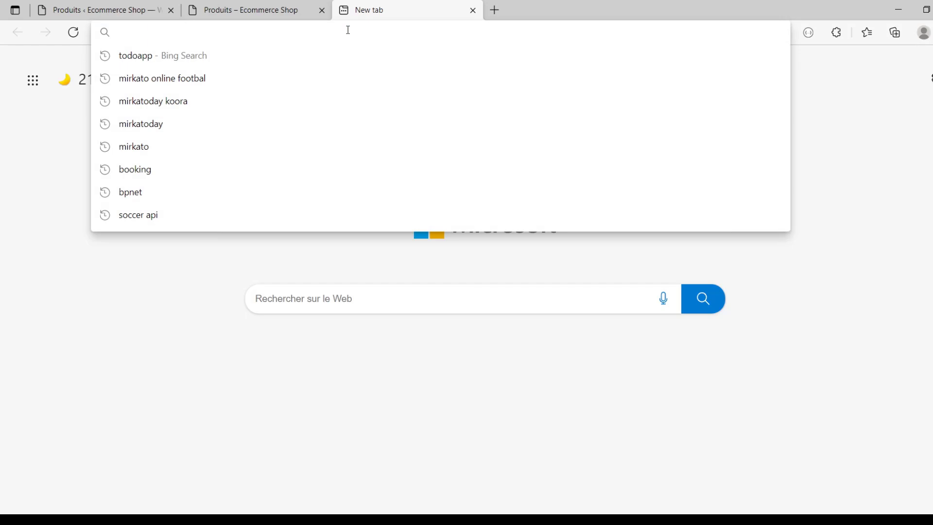
pyautogui.write('g')
pyautogui.press('Return')
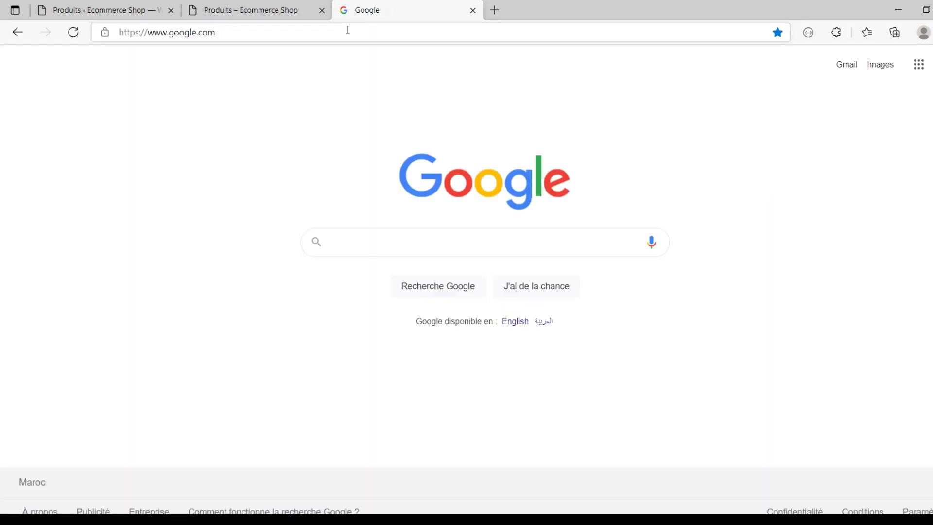
pyautogui.write('canon')
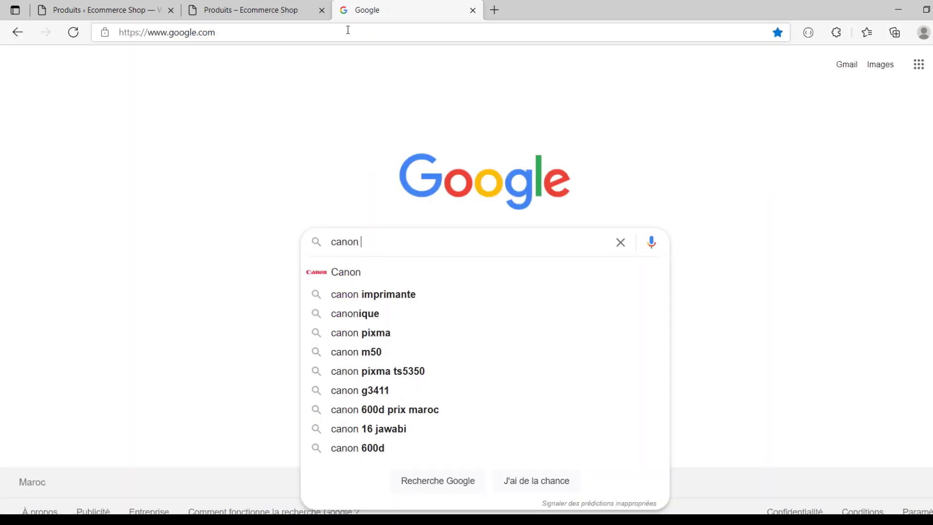
pyautogui.write(' mf')
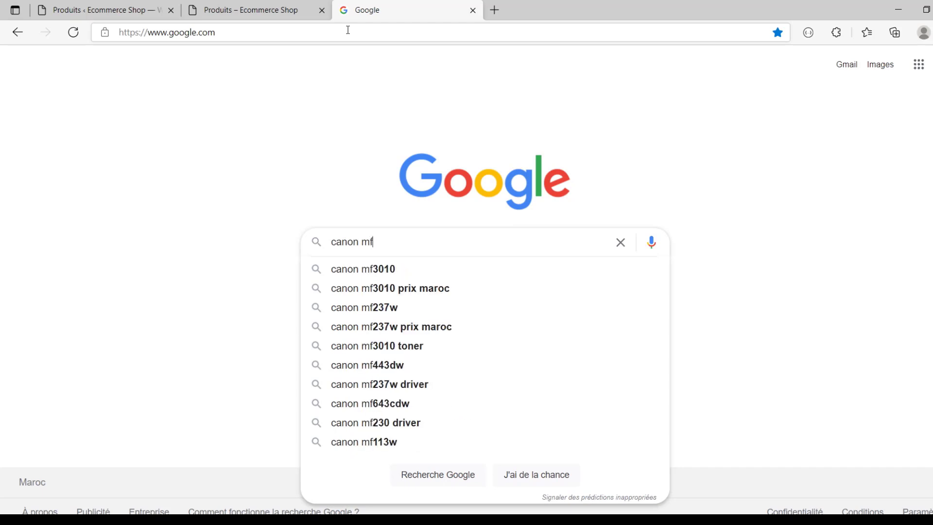
pyautogui.write('3010')
pyautogui.press('Return')
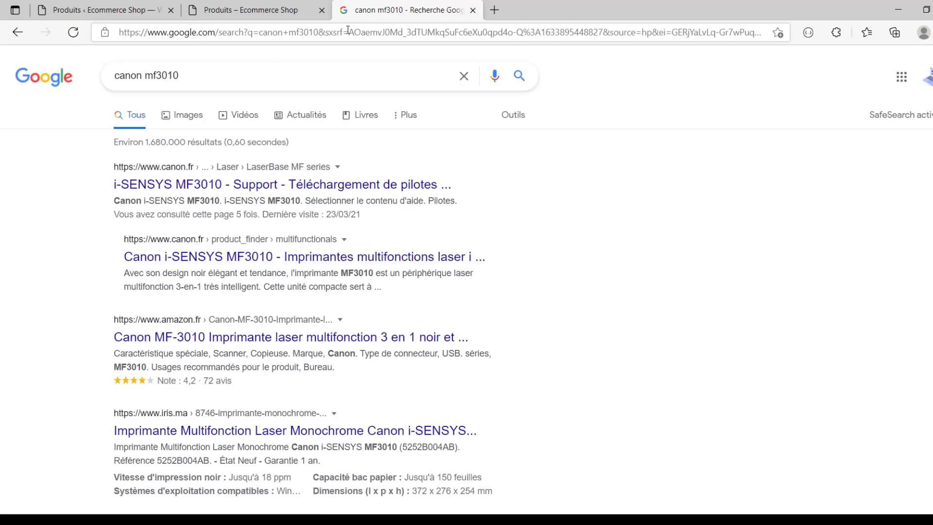
pyautogui.click(188, 115)
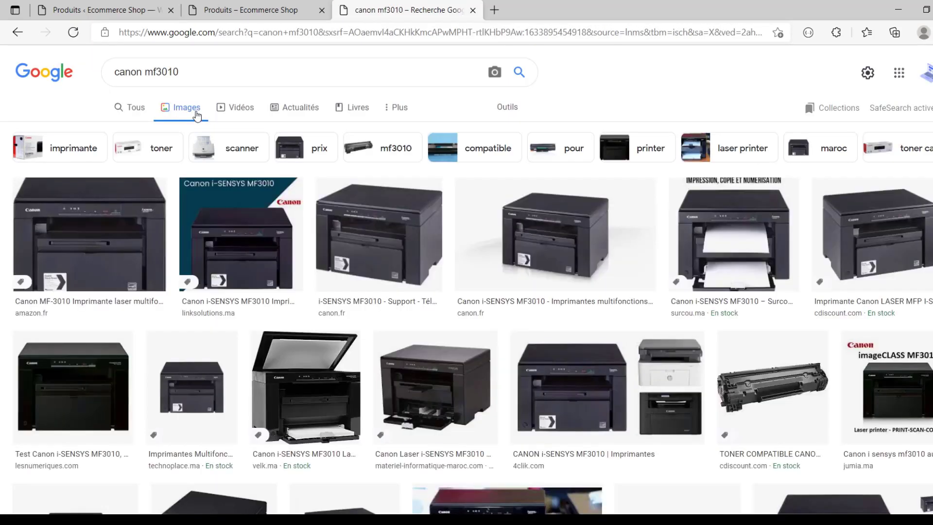
# Save the Velk picture of the printer with its lid open as "canon mf3010" in a new "images" folder inside La Virtualisation
pyautogui.click(302, 358)
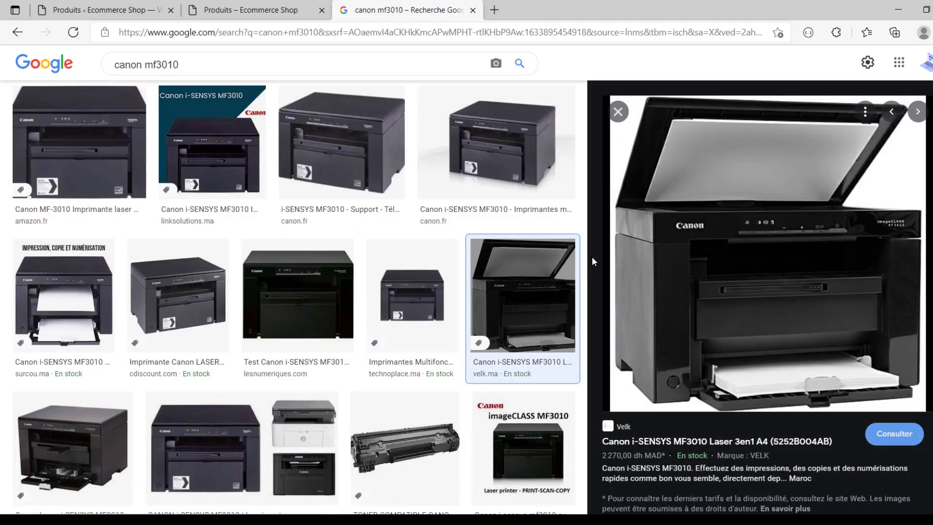
pyautogui.rightClick(695, 209)
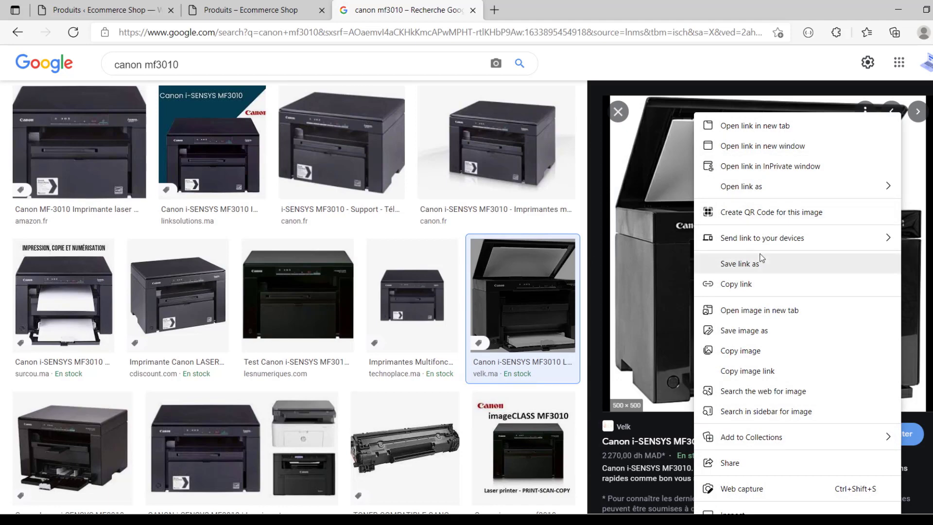
pyautogui.click(770, 330)
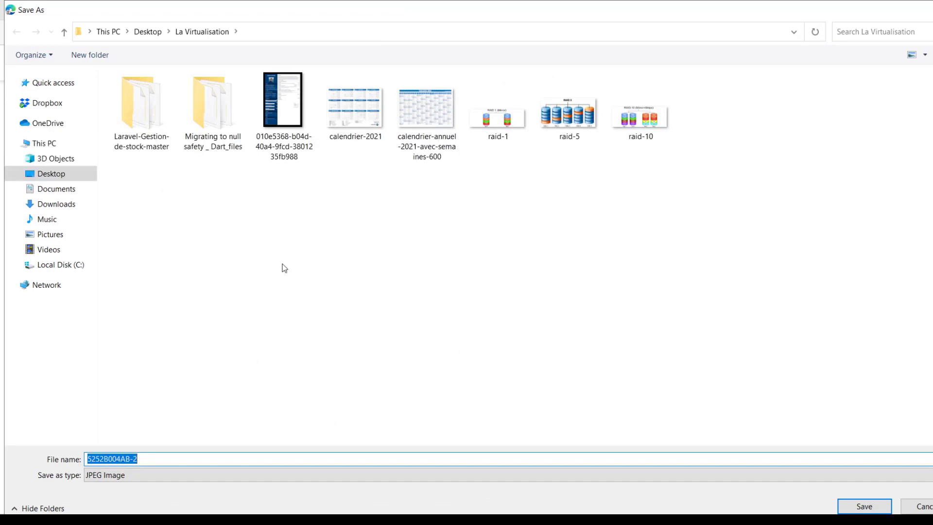
pyautogui.write('canon mf3010')
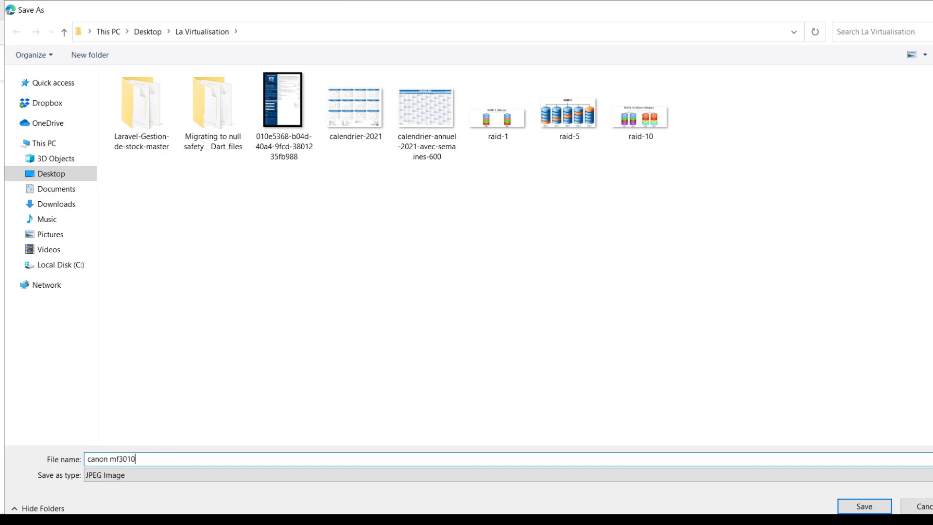
pyautogui.click(87, 55)
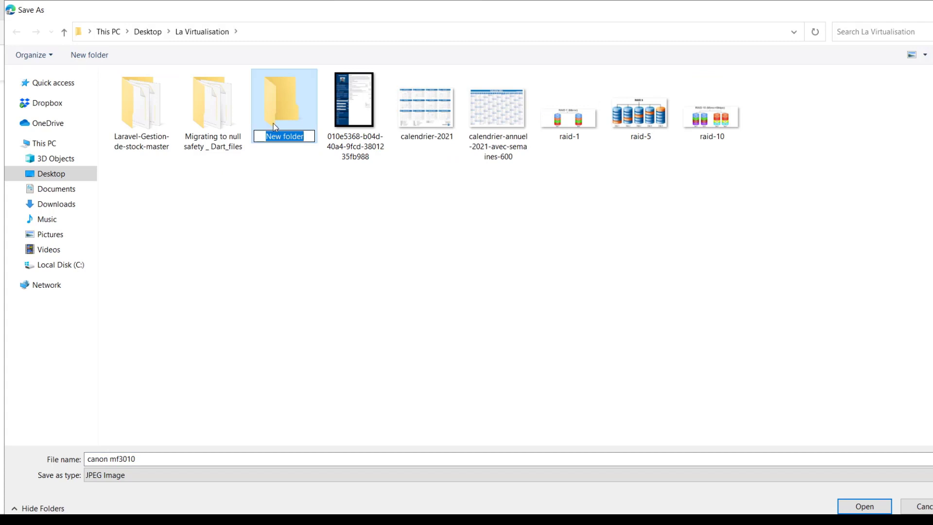
pyautogui.write('images')
pyautogui.press('Return')
pyautogui.doubleClick(273, 122)
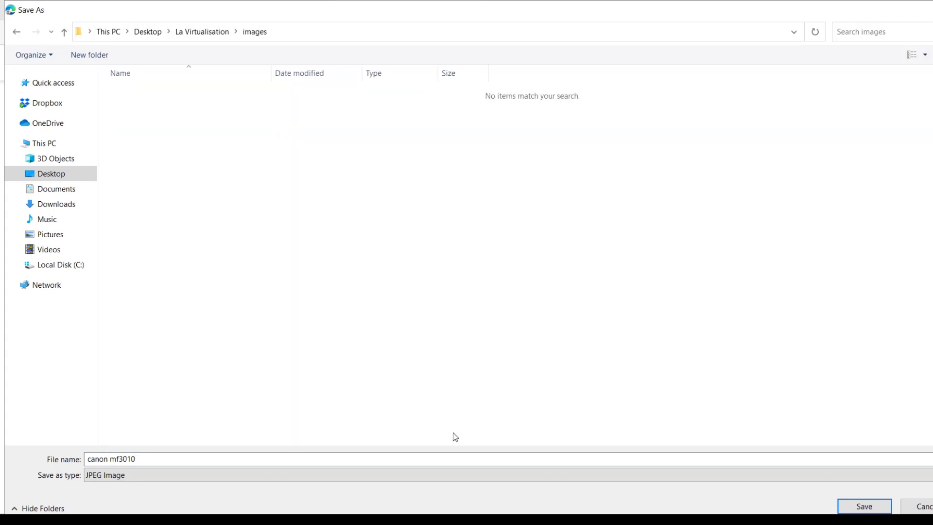
pyautogui.click(847, 503)
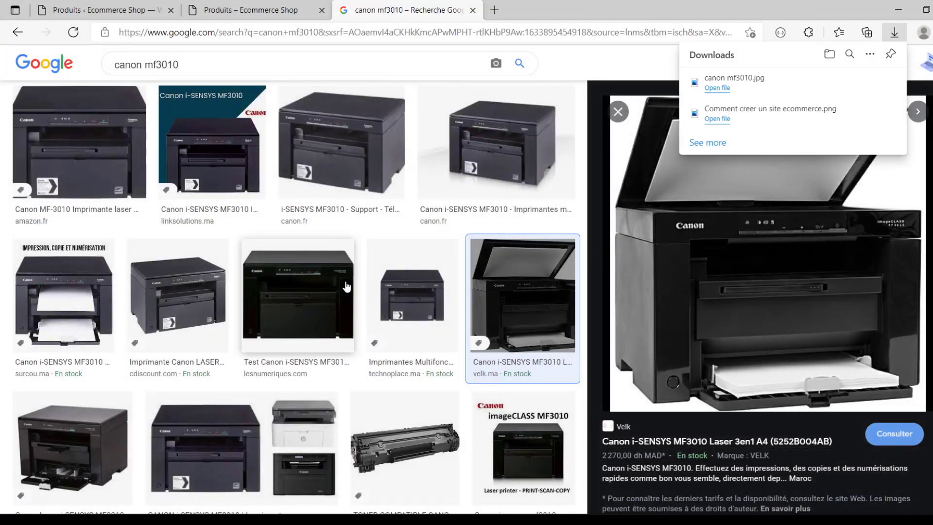
# Save the TALABASTORE front-view picture of the printer in the images folder under a "canon mf3010" file name
pyautogui.click(330, 128)
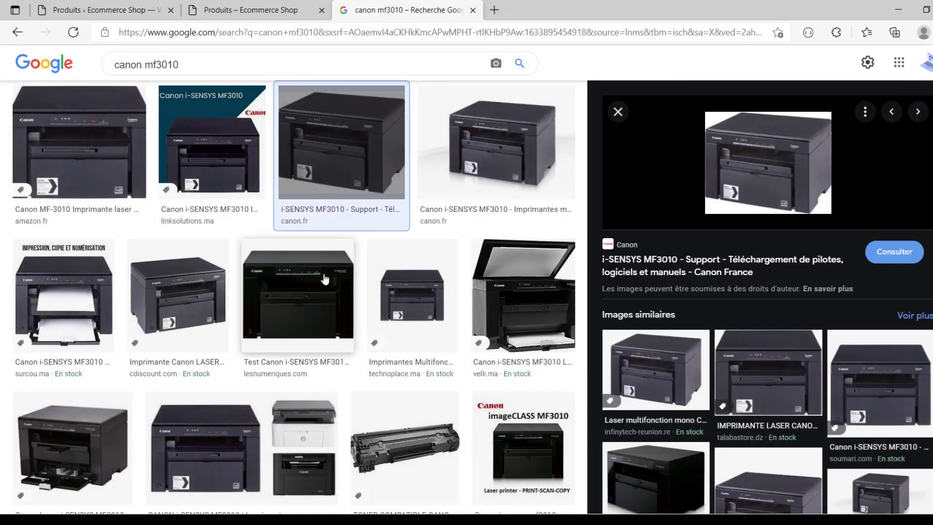
pyautogui.click(789, 408)
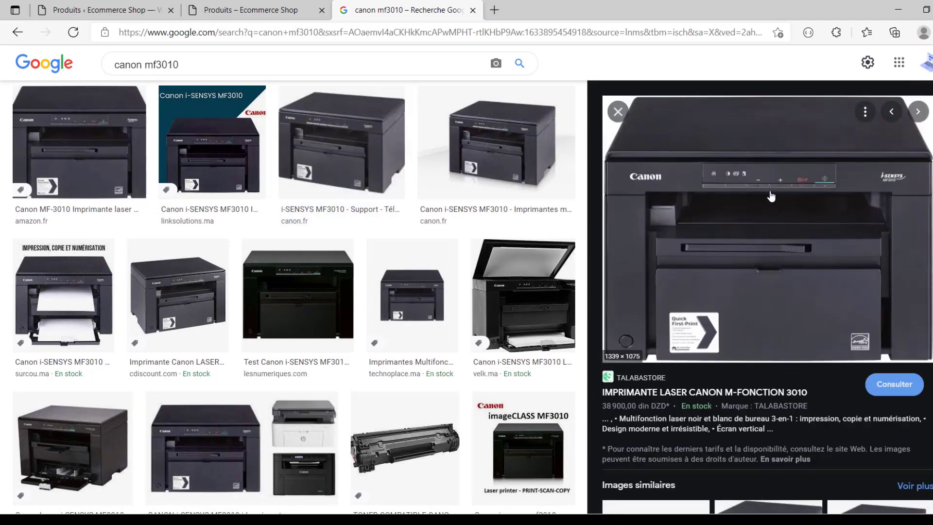
pyautogui.rightClick(770, 194)
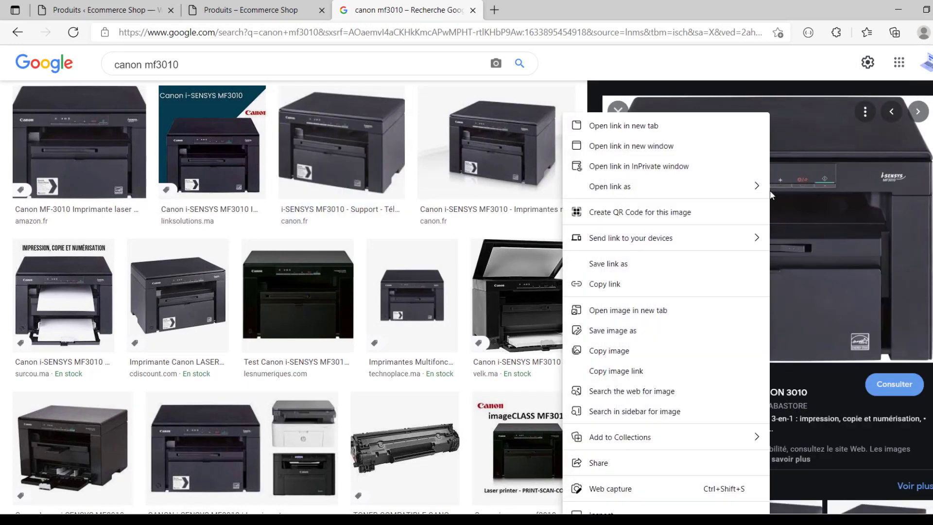
pyautogui.click(621, 334)
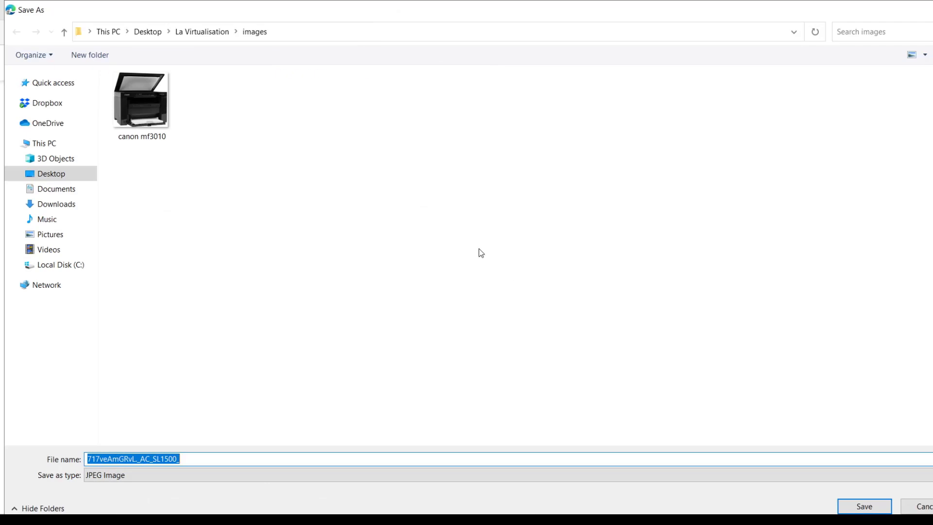
pyautogui.write('canon mf30')
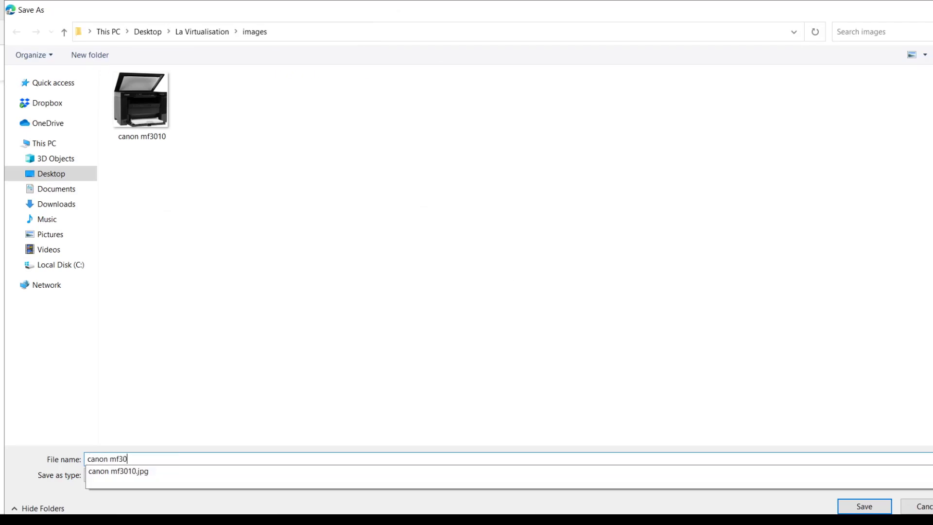
pyautogui.write('10')
pyautogui.press('Return')
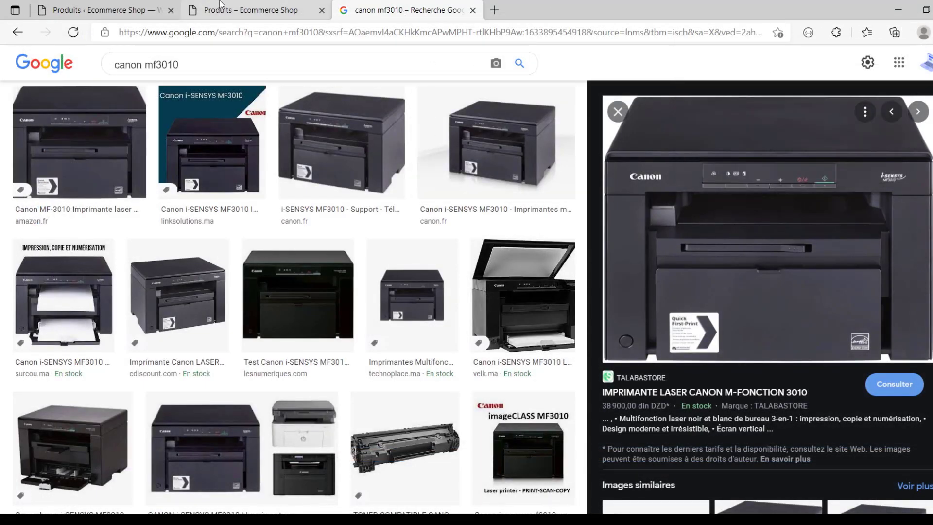
# Return to the shop's product administration and create a new product named "Imprimante Canon Mf 3010"
pyautogui.click(143, 6)
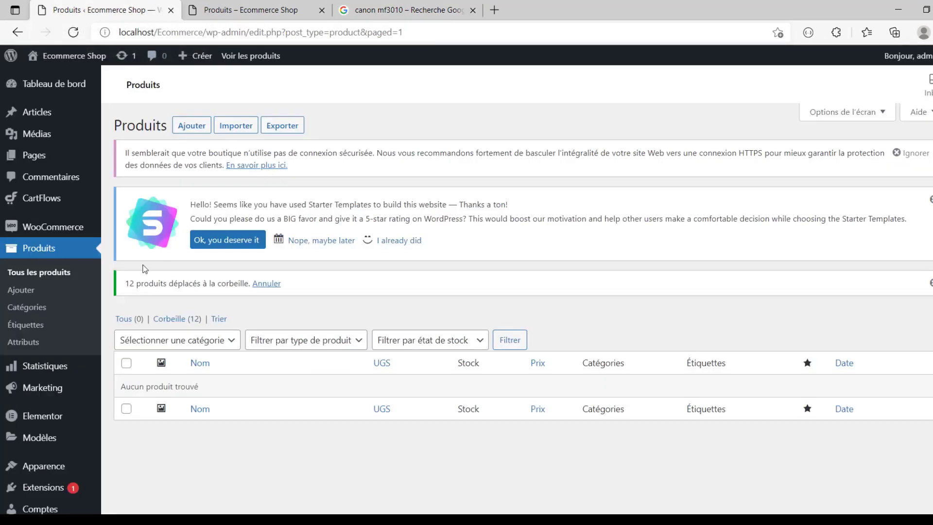
pyautogui.click(20, 290)
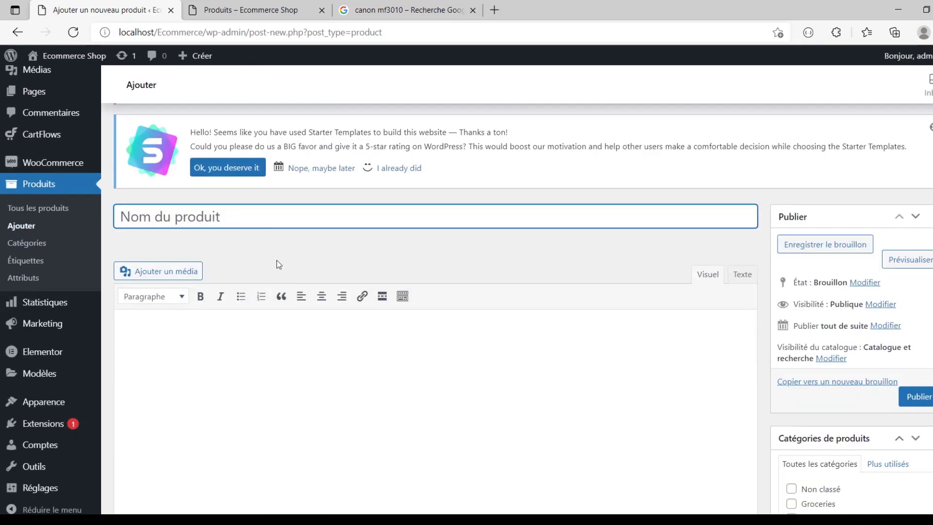
pyautogui.scroll(-1, 276, 260)
pyautogui.write('Imprim')
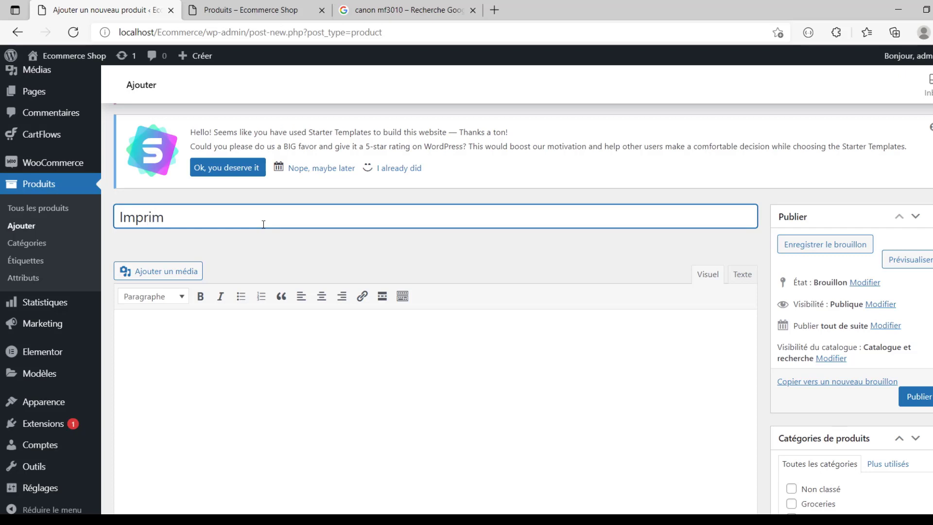
pyautogui.write('ante Canon ')
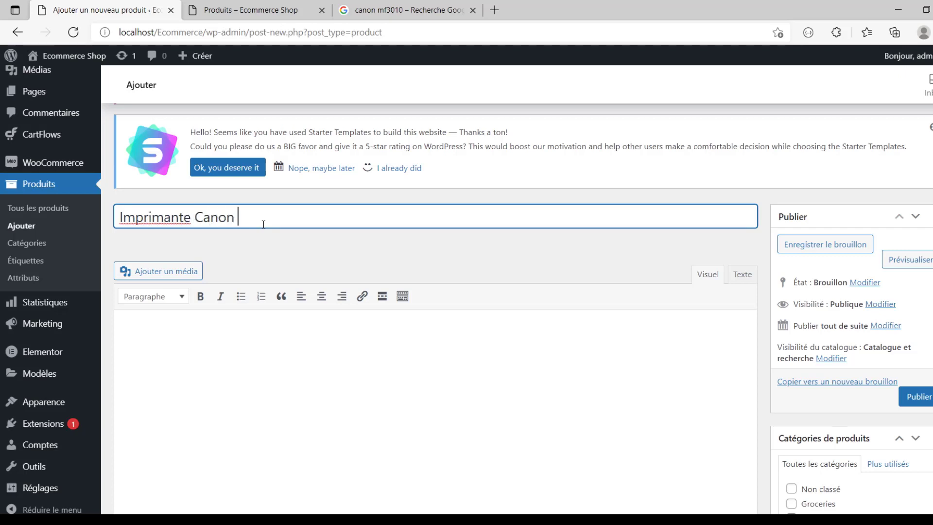
pyautogui.write('Mf 3010 Mul')
pyautogui.press('BackSpace')
pyautogui.press('BackSpace')
pyautogui.press('BackSpace')
# Start the main product description with the line "L'imprimante multifonction du canon"
pyautogui.click(213, 341)
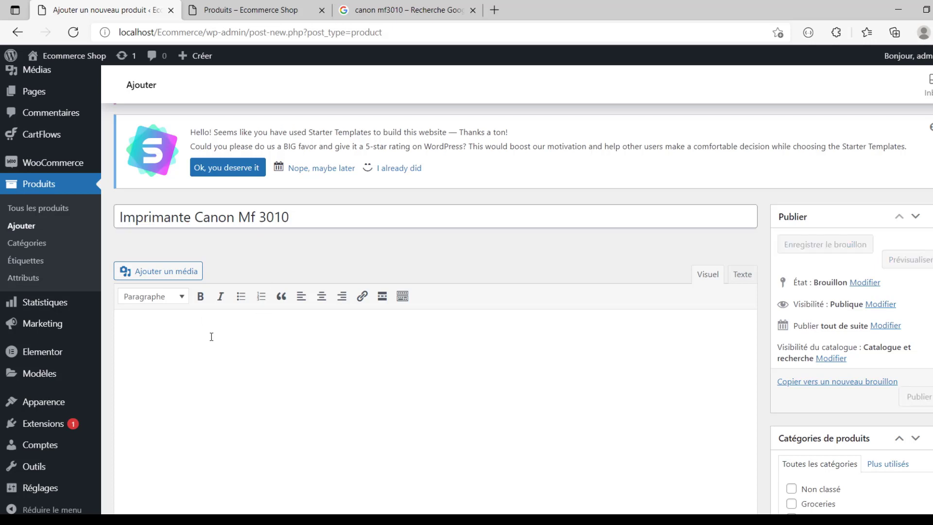
pyautogui.write("L'")
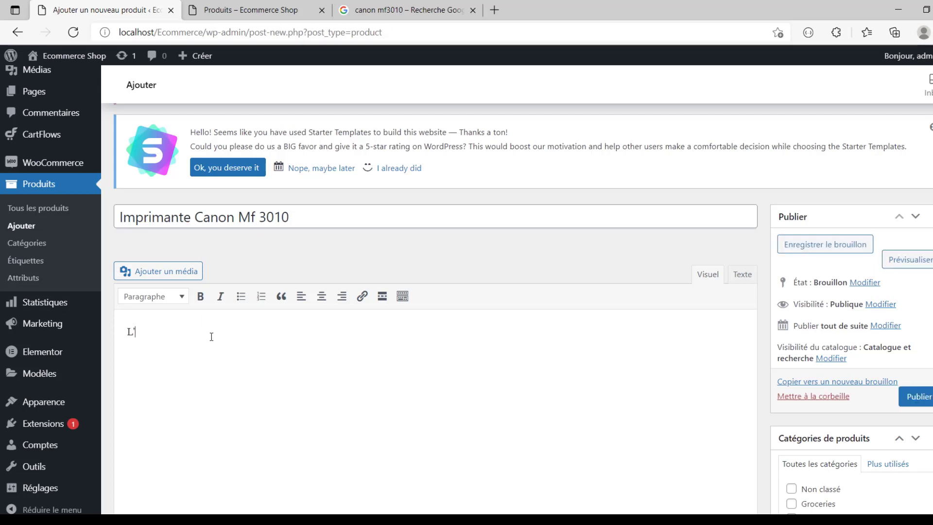
pyautogui.write('ipmp')
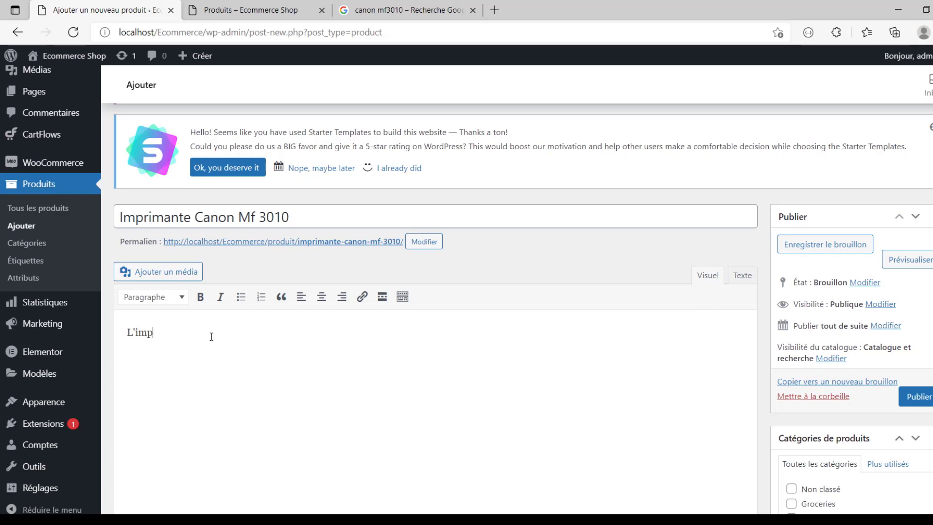
pyautogui.write('ruimante multifonct')
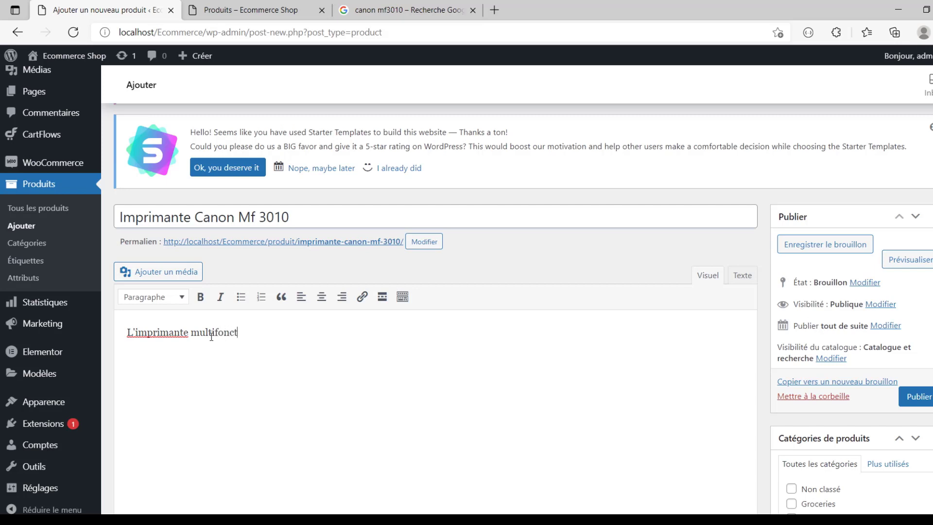
pyautogui.write('ion du canon')
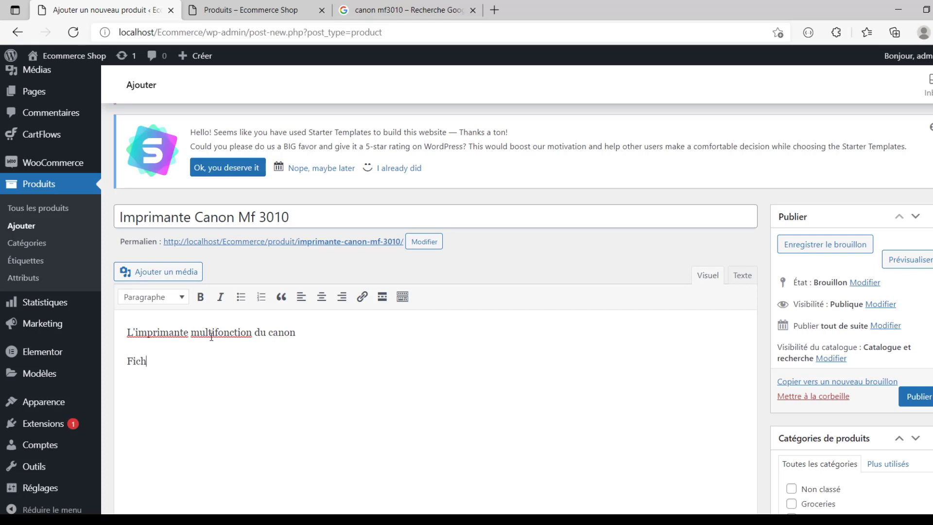
# Add the description lines "Fiche technique :", "Trois fonctions" and "Copy - Imprimante et scaner"
pyautogui.write('technique : ')
pyautogui.write('Tro')
pyautogui.write('is fonct')
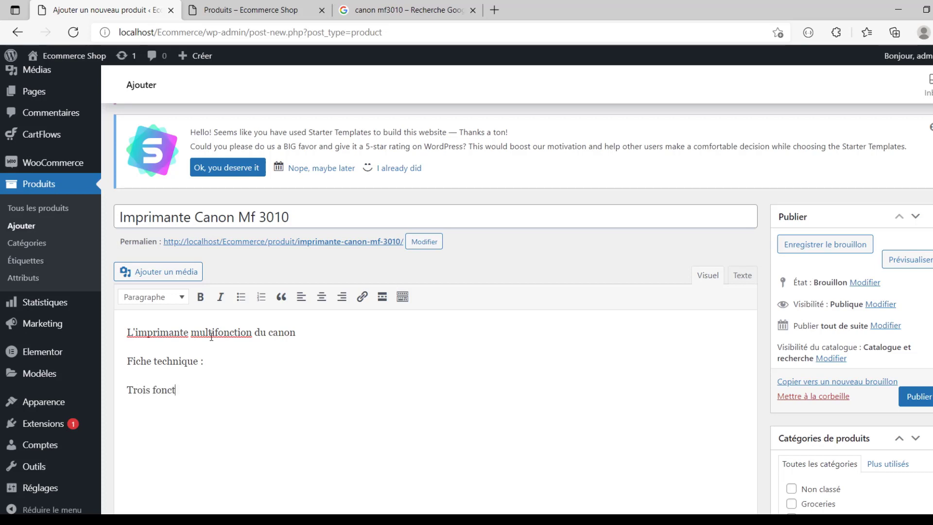
pyautogui.write('ions')
pyautogui.press('Return')
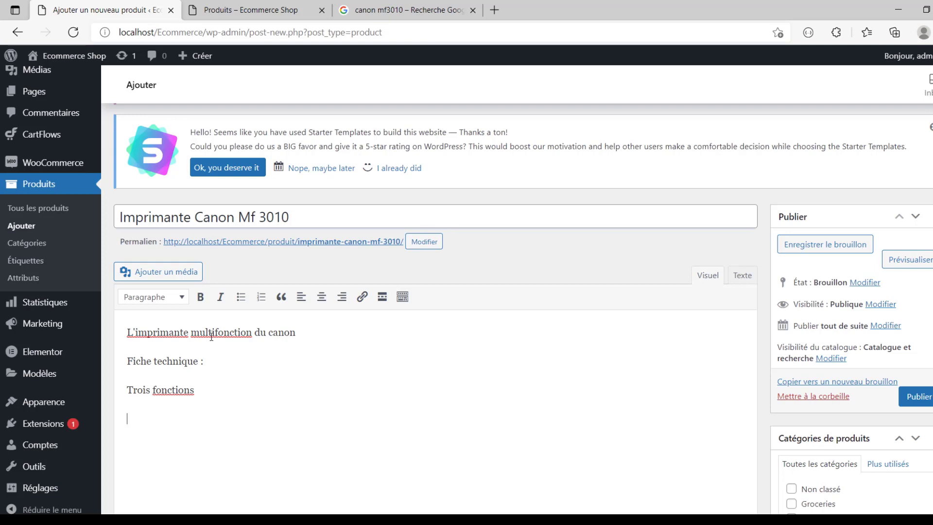
pyautogui.write('Copy - Imp')
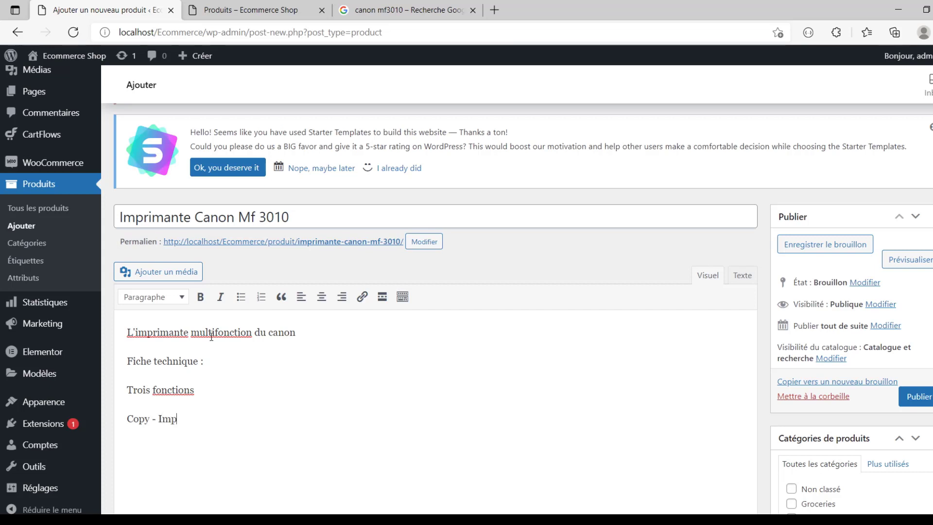
pyautogui.write('rimante')
pyautogui.write('et scaner')
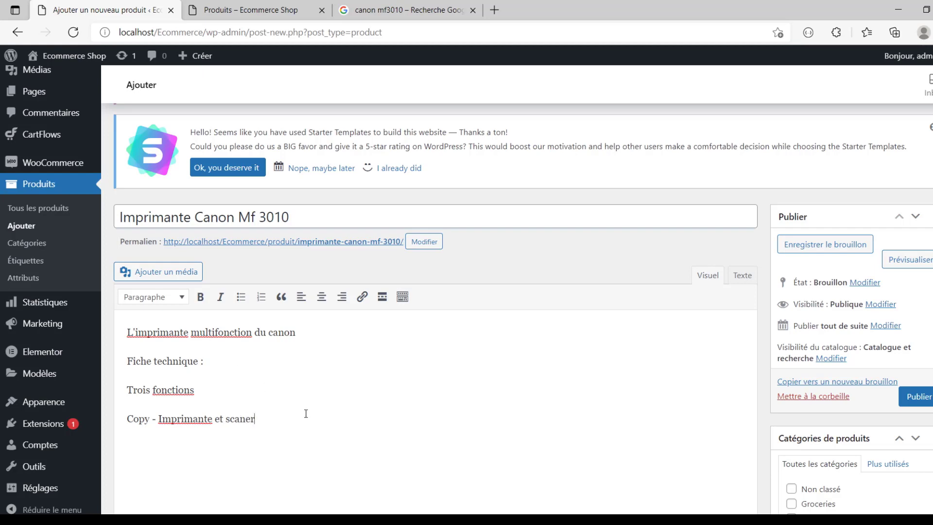
# Set the printer's regular price to 150 and its promotional price to 139 in the product data
pyautogui.scroll(-3, 343, 395)
pyautogui.scroll(-5, 347, 398)
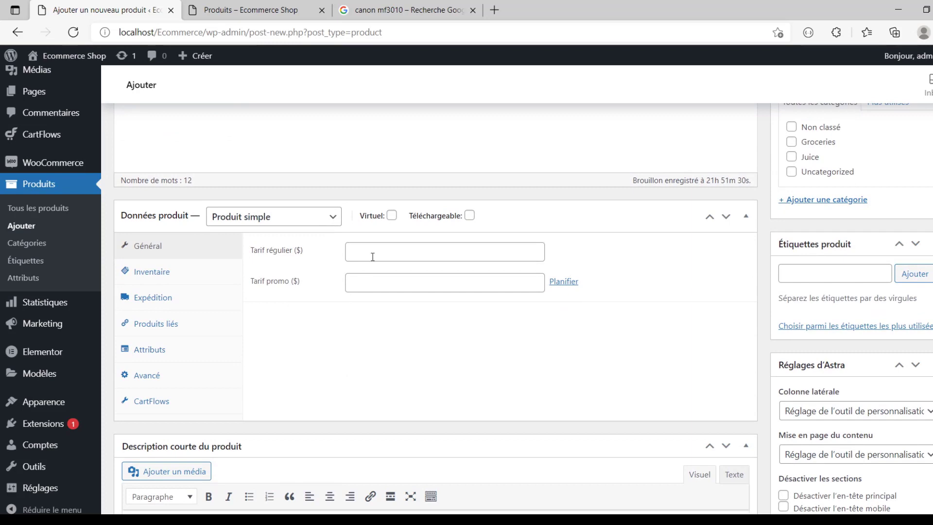
pyautogui.click(376, 250)
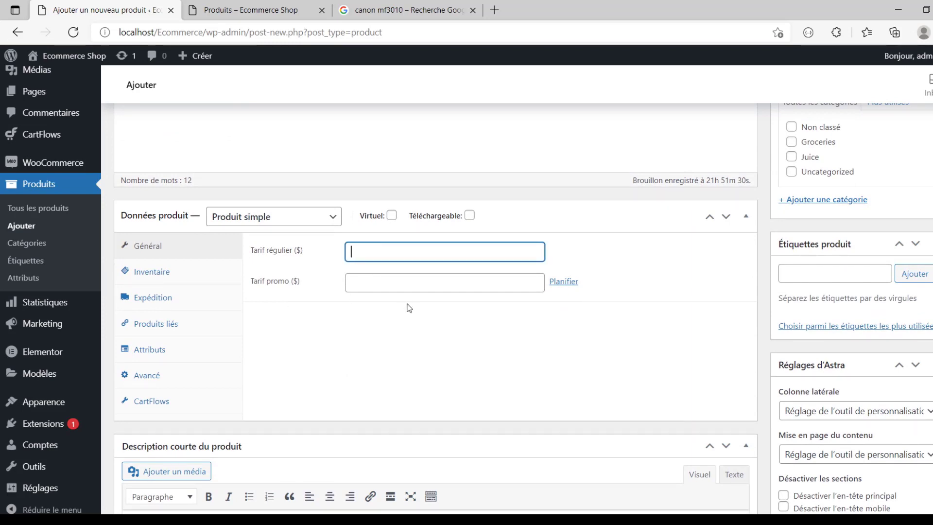
pyautogui.write('140')
pyautogui.write('5')
pyautogui.write('50')
pyautogui.click(371, 280)
pyautogui.write('139')
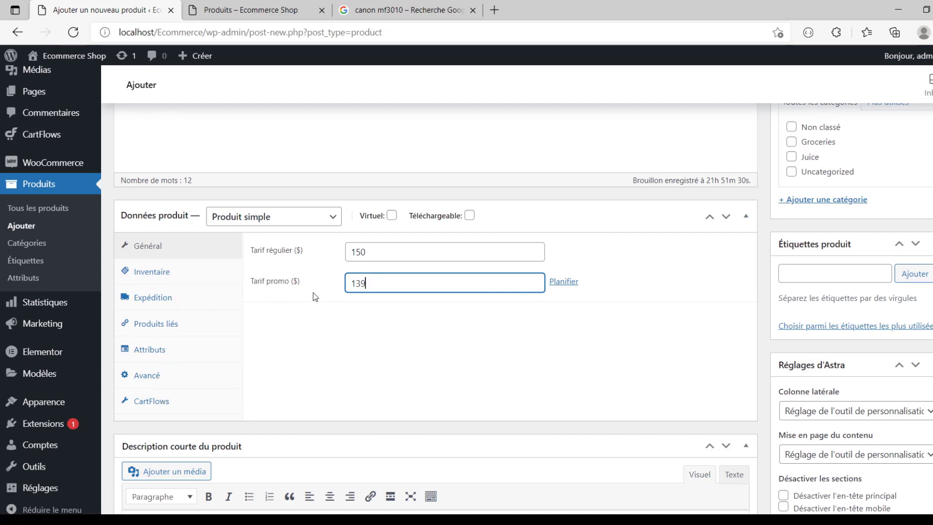
# Review the available product types and the inventory, shipping, linked products, attributes and advanced settings in the product data
pyautogui.click(268, 219)
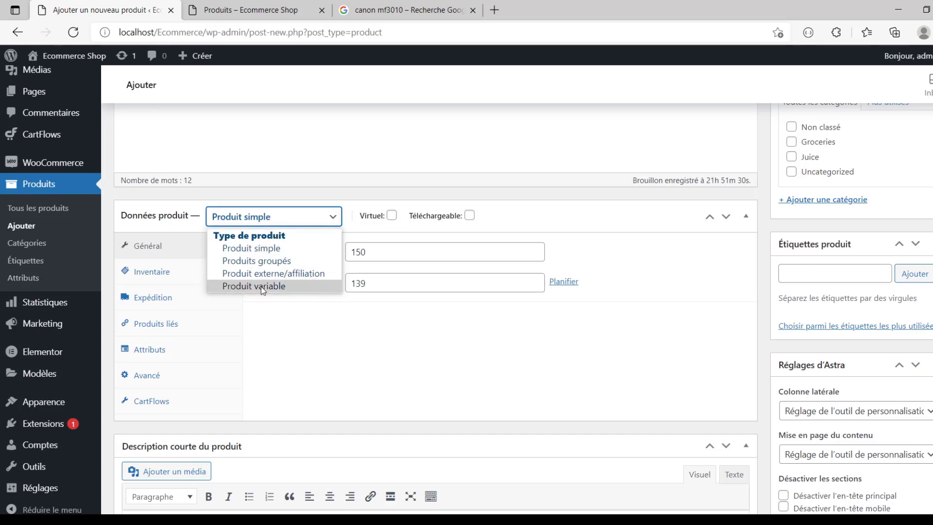
pyautogui.click(318, 361)
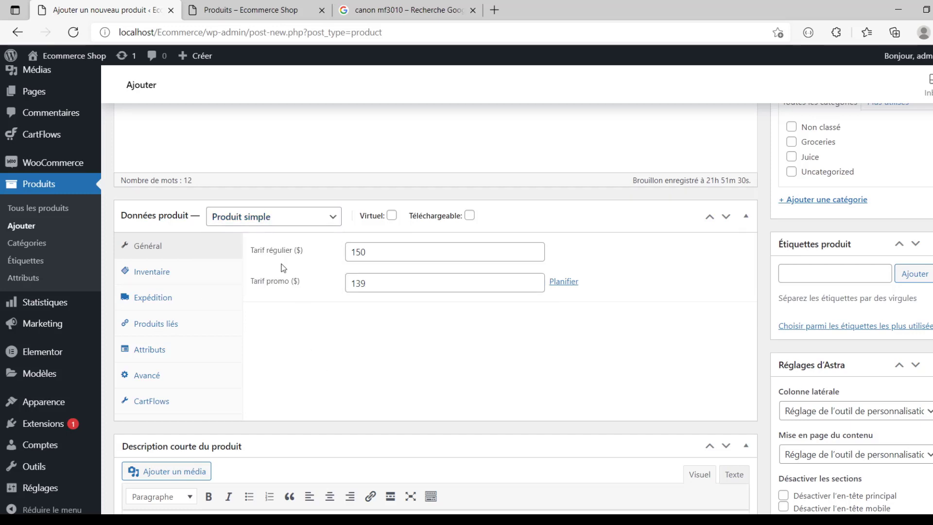
pyautogui.click(149, 272)
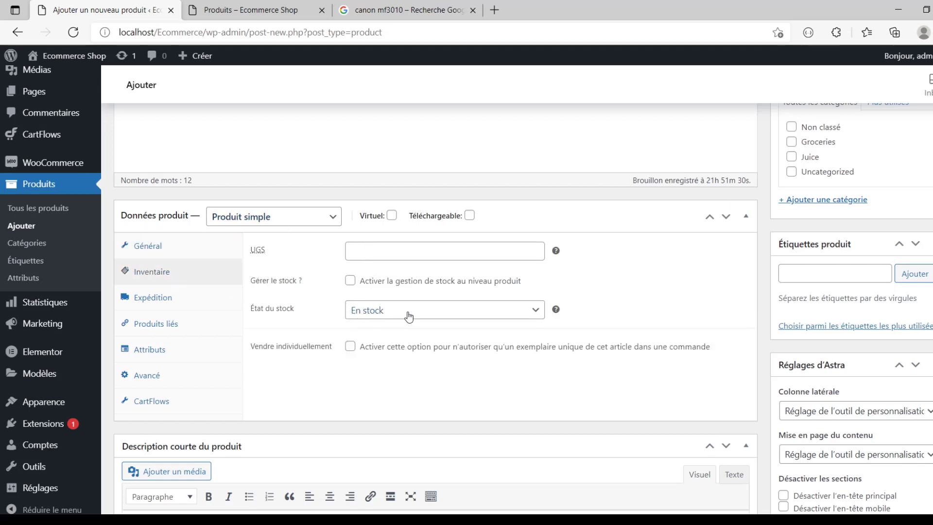
pyautogui.click(169, 293)
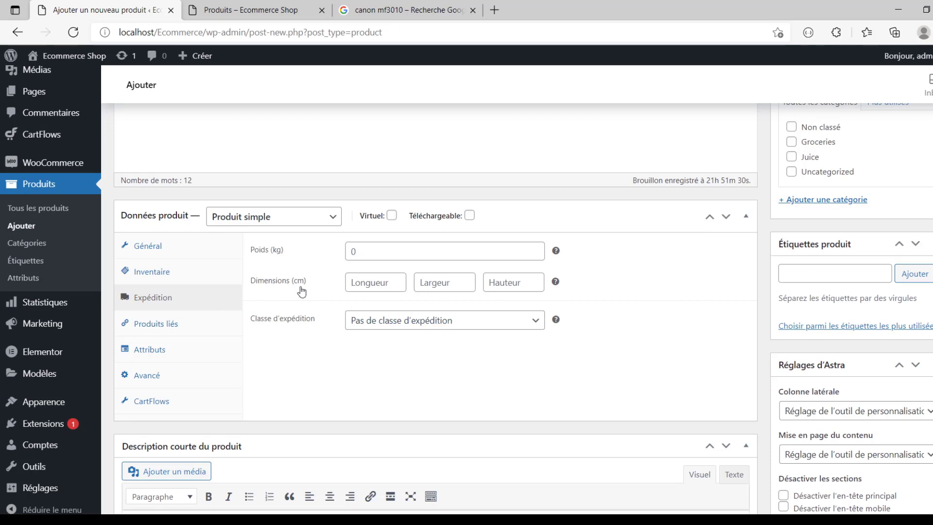
pyautogui.click(178, 324)
pyautogui.click(179, 351)
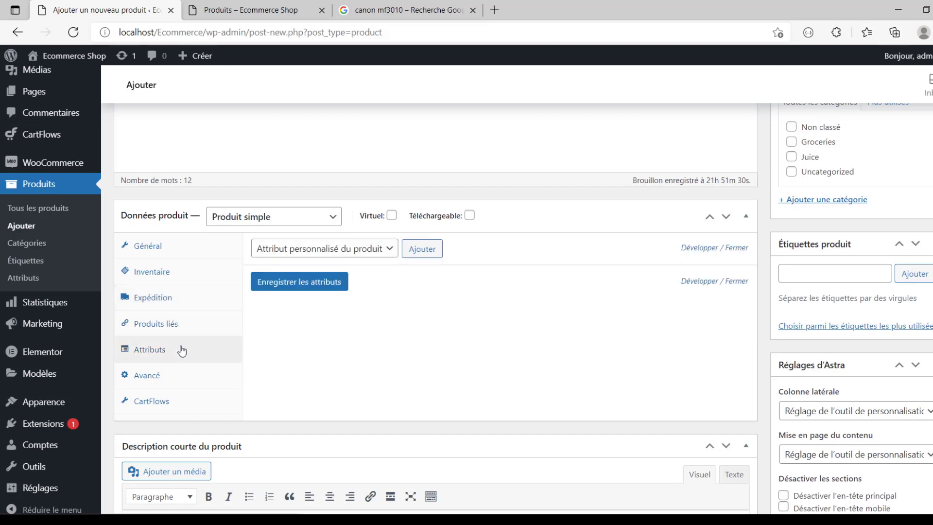
pyautogui.click(181, 375)
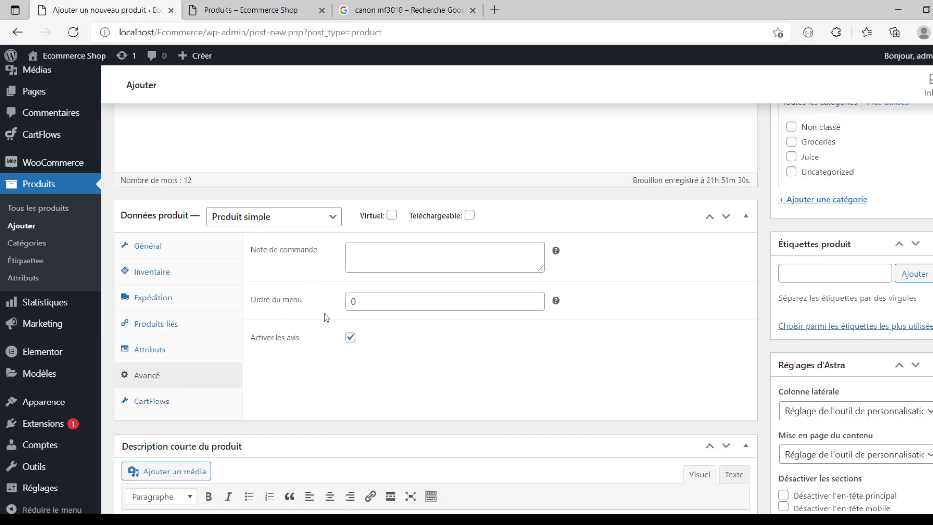
# Review the CartFlows settings in the product data
pyautogui.click(168, 401)
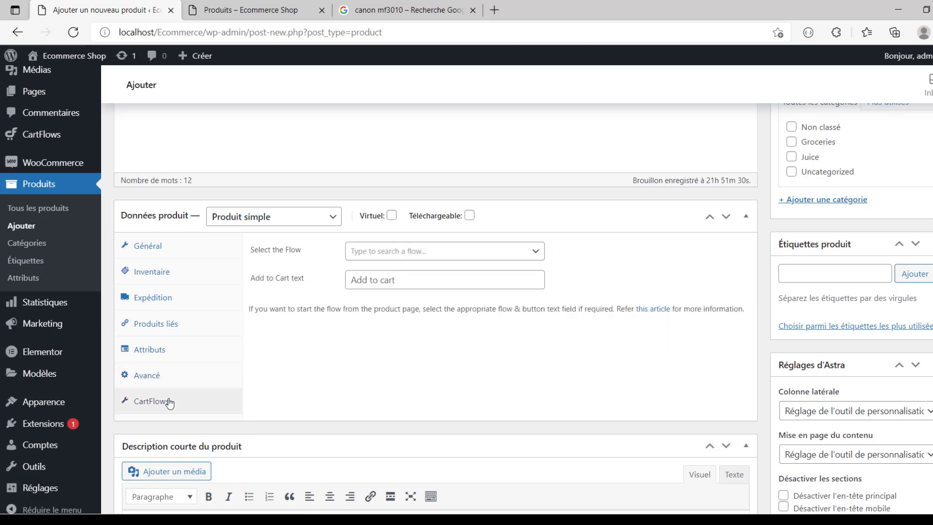
# Upload the images "canon mf3010 -" and "canon mf3010" from Desktop > La Virtualisation > images and insert both into the short product description
pyautogui.scroll(-4, 271, 365)
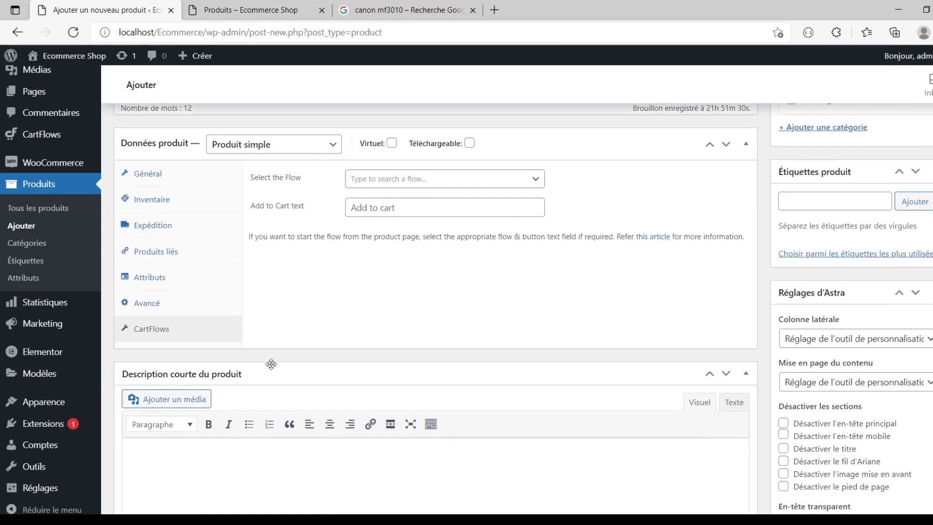
pyautogui.click(180, 261)
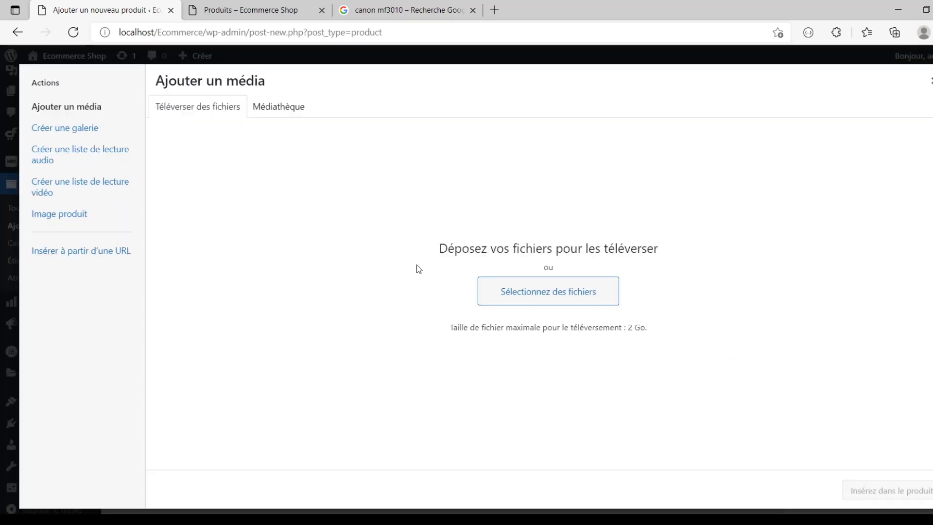
pyautogui.click(513, 289)
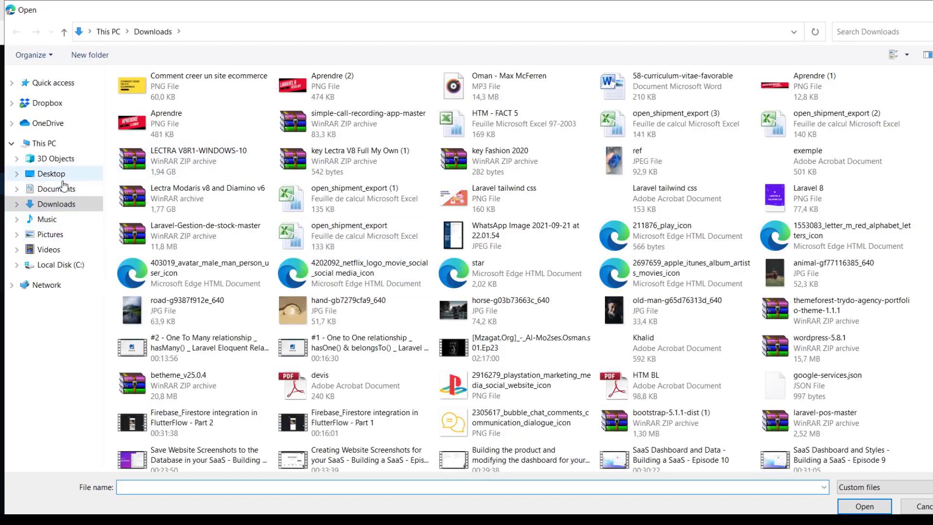
pyautogui.click(60, 176)
pyautogui.doubleClick(191, 134)
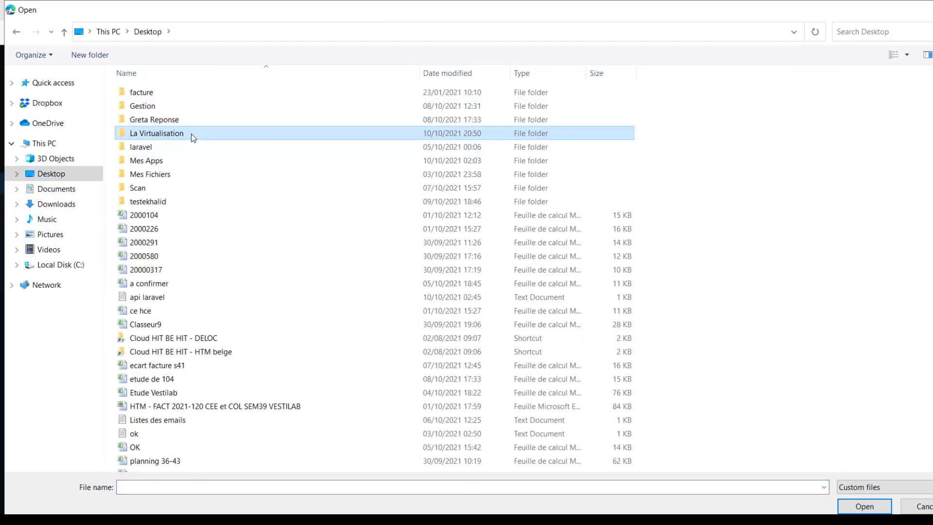
pyautogui.doubleClick(174, 109)
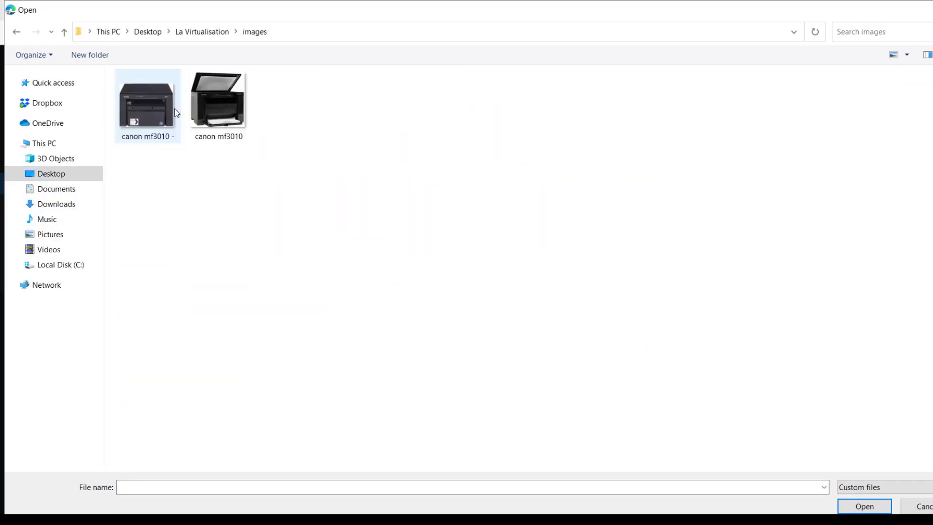
pyautogui.moveTo(255, 165); pyautogui.dragTo(150, 110)
pyautogui.doubleClick(144, 102)
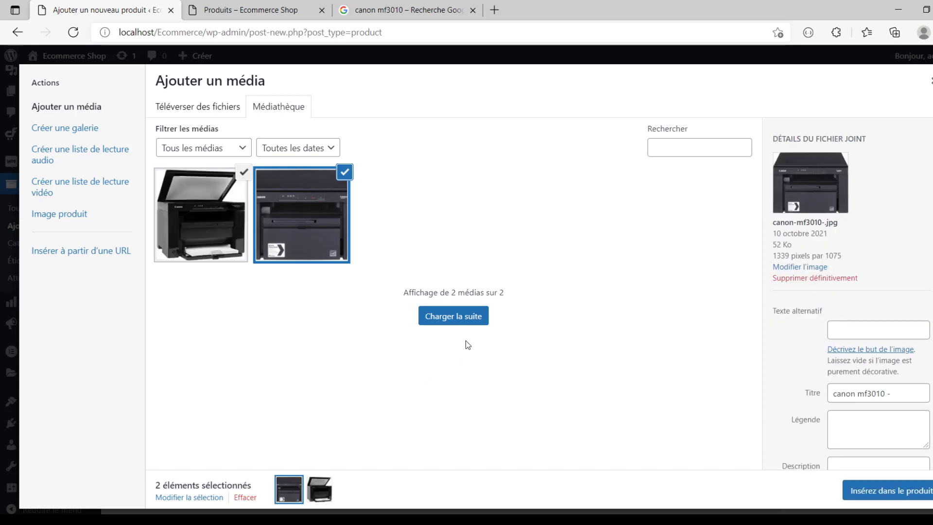
pyautogui.click(854, 492)
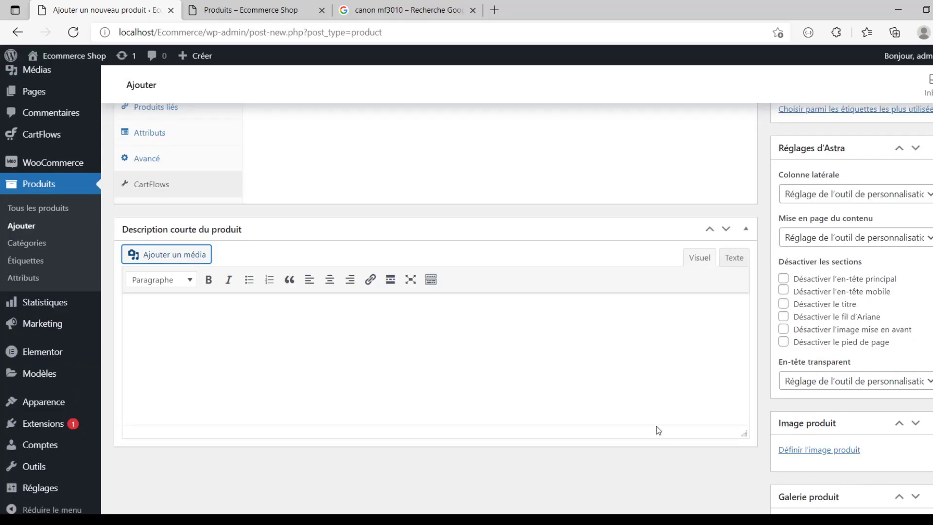
pyautogui.scroll(-1, 441, 358)
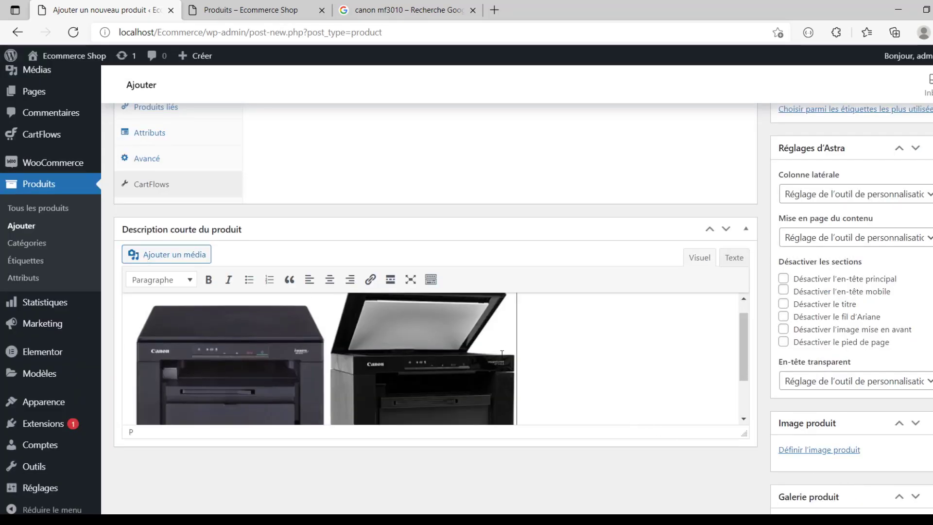
# Set the product image to canon-mf3010-.jpg, the closed-printer photo, from the media library
pyautogui.scroll(-1, 826, 389)
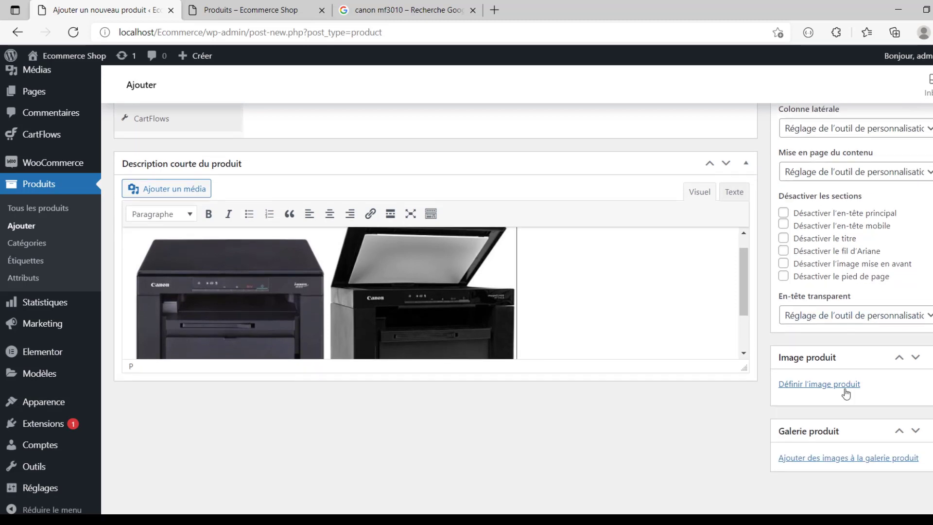
pyautogui.click(846, 387)
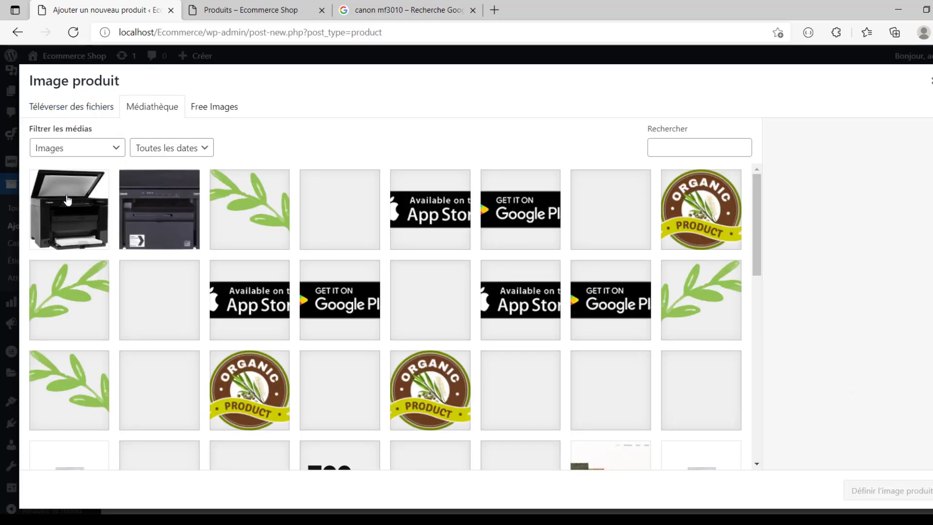
pyautogui.click(68, 199)
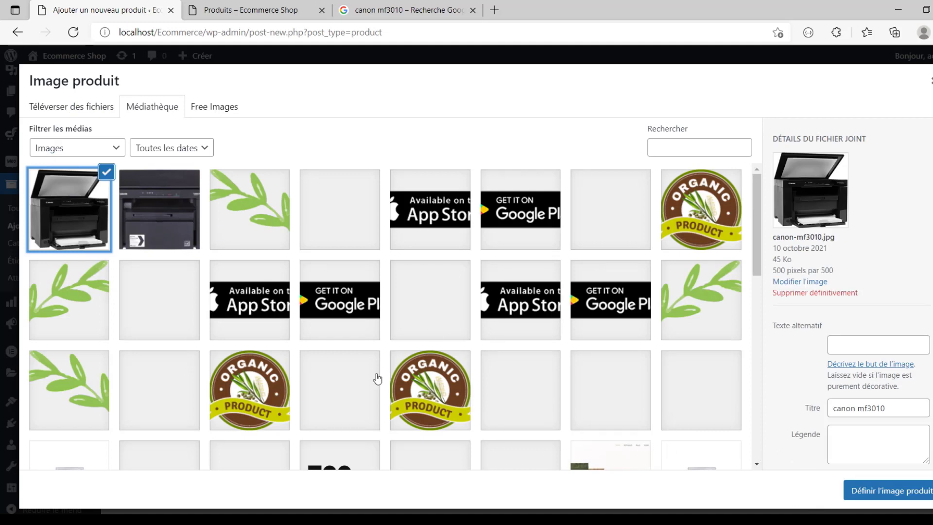
pyautogui.click(169, 204)
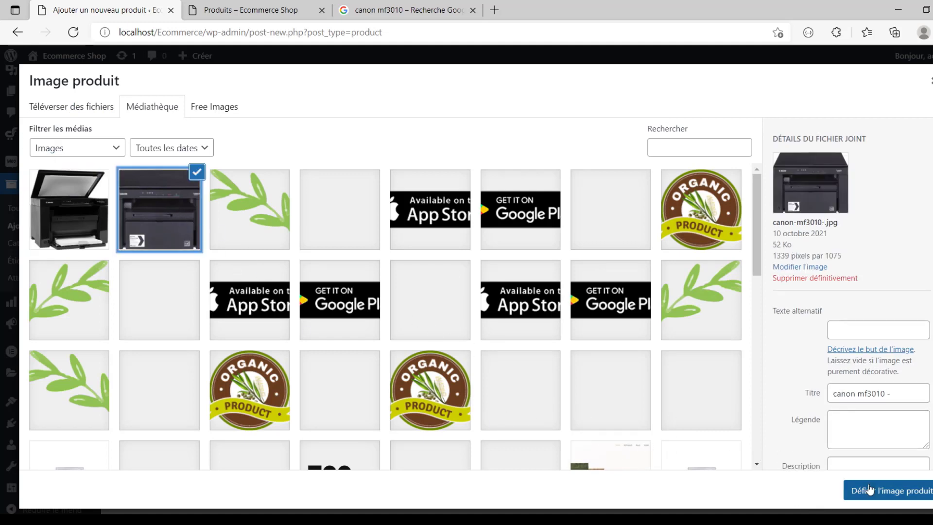
pyautogui.click(894, 496)
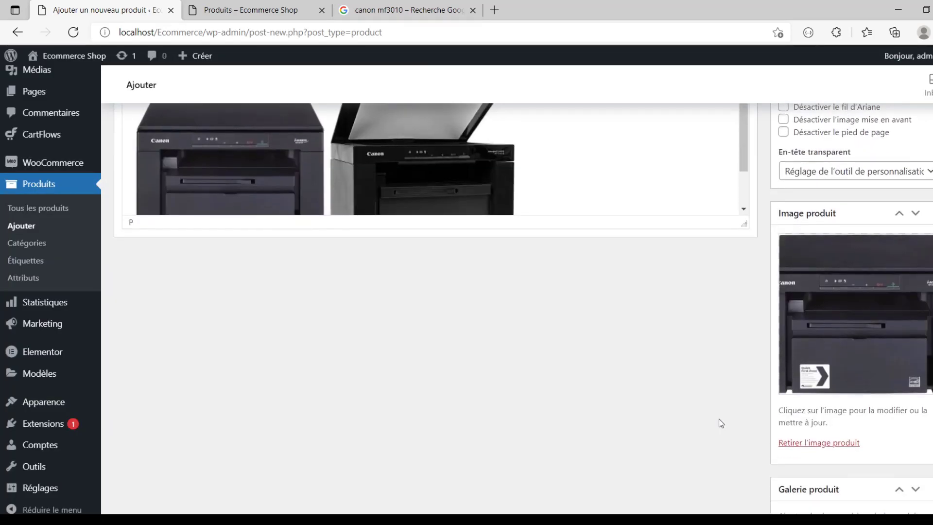
# Check over the description and product data of the new printer product and publish it
pyautogui.scroll(10, 721, 423)
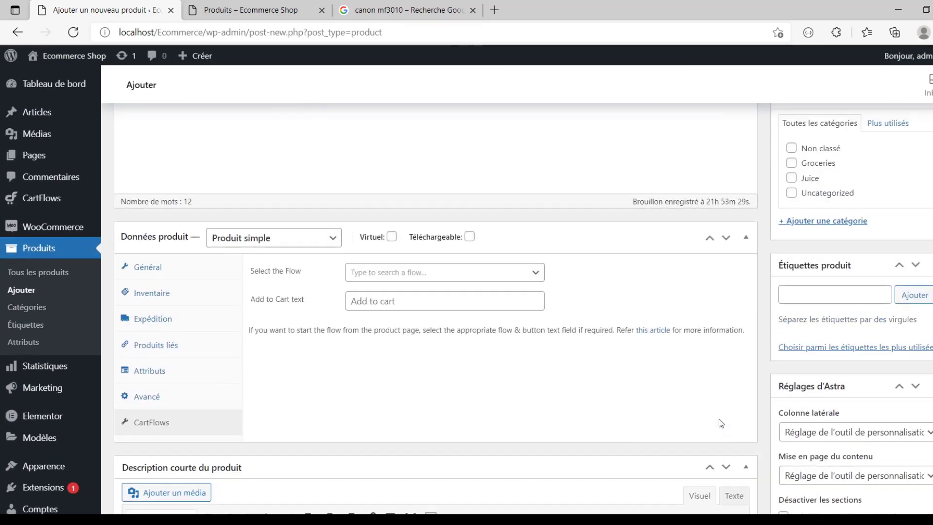
pyautogui.scroll(5, 721, 423)
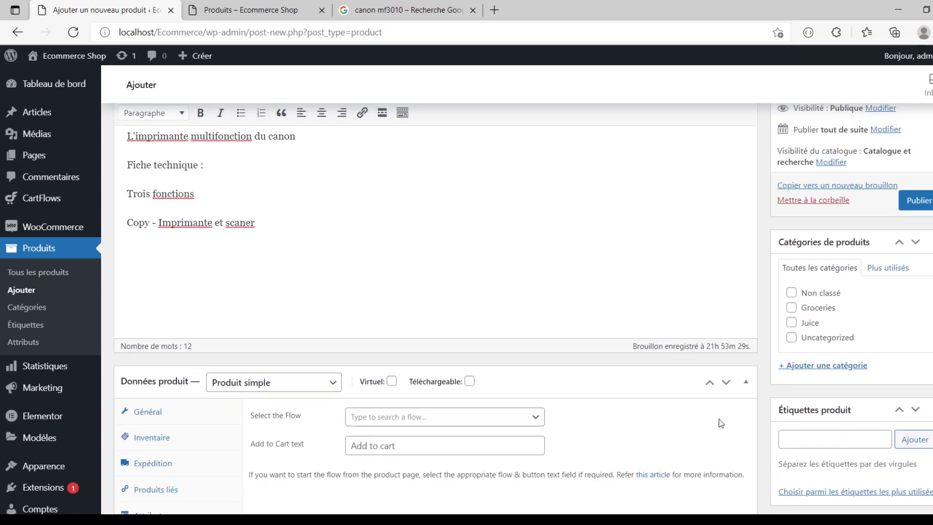
pyautogui.scroll(-3, 645, 369)
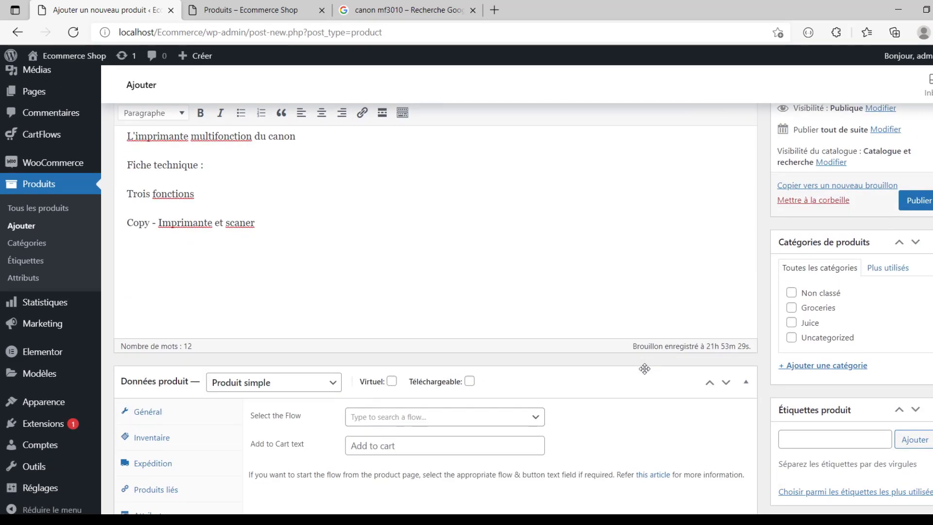
pyautogui.click(907, 201)
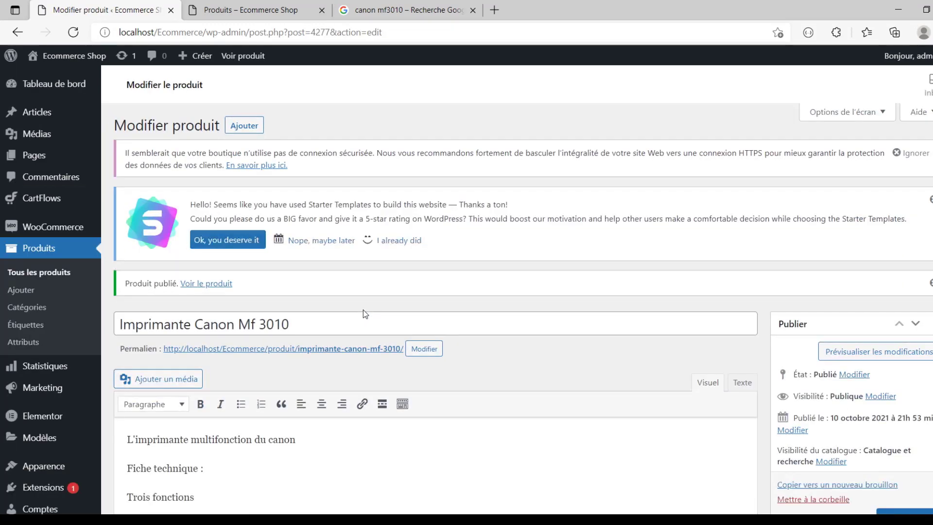
# Reload the storefront's Shop page to check the product listing and open the Imprimante Canon Mf 3010 product page
pyautogui.click(272, 5)
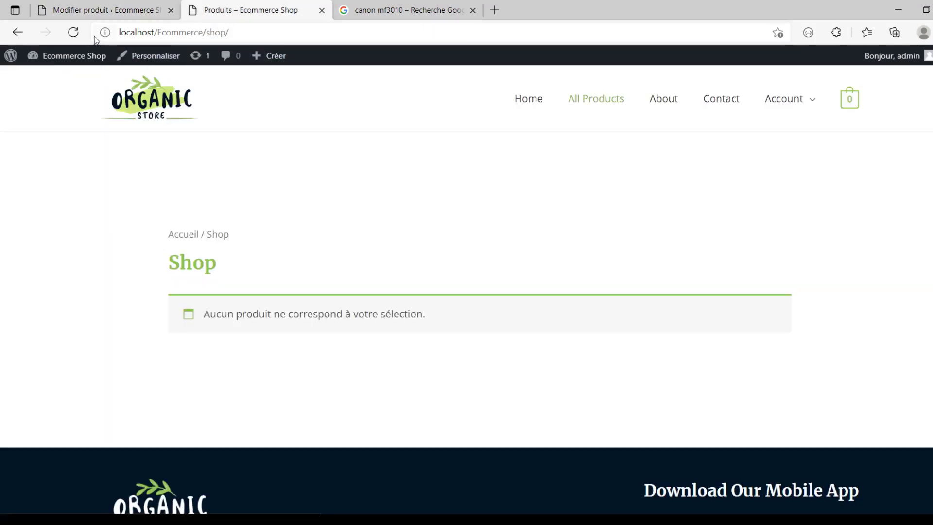
pyautogui.click(73, 32)
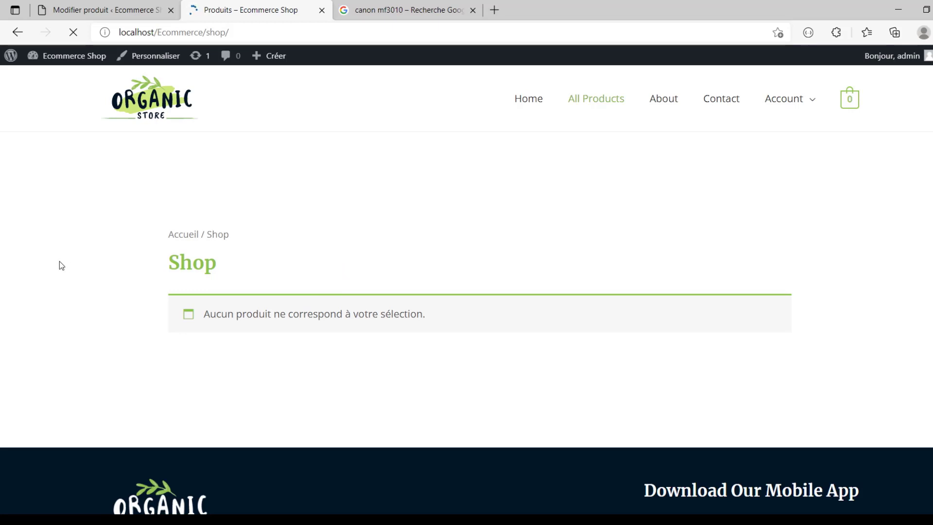
pyautogui.scroll(-4, 61, 265)
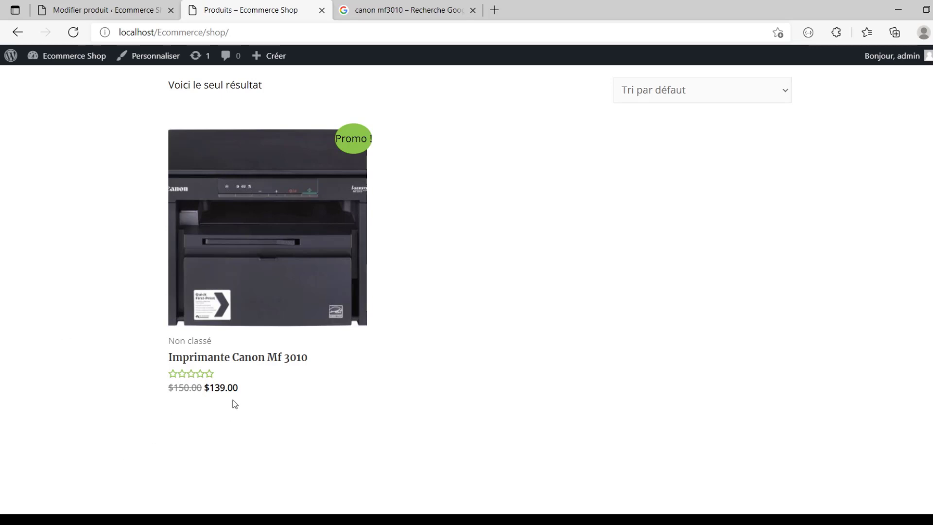
pyautogui.click(281, 322)
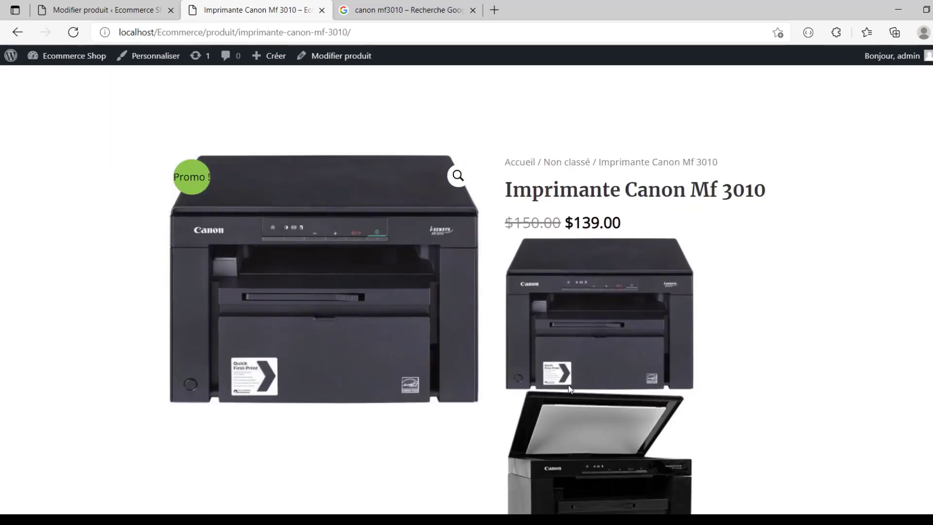
# Examine the published product page's images, add-to-cart area, category and description text
pyautogui.scroll(-5, 570, 389)
pyautogui.scroll(-1, 351, 374)
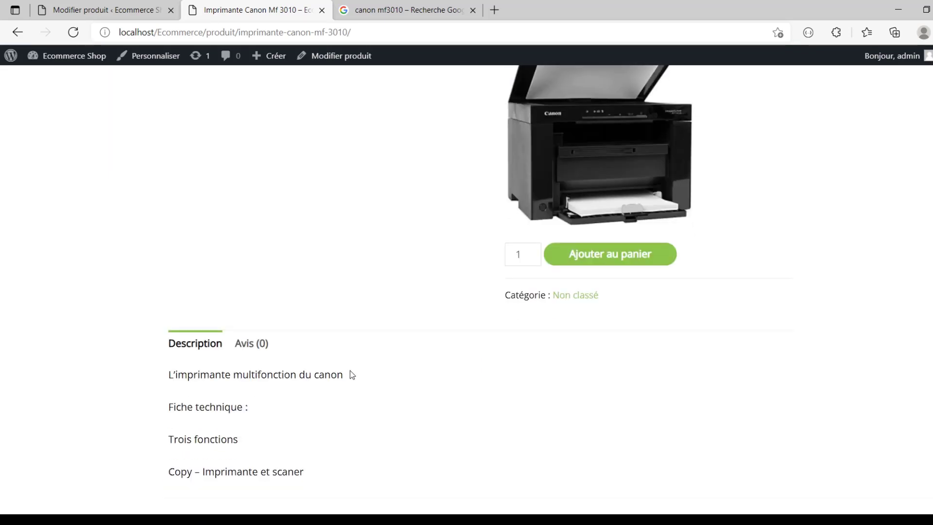
pyautogui.scroll(1, 350, 374)
pyautogui.moveTo(176, 295); pyautogui.dragTo(263, 295)
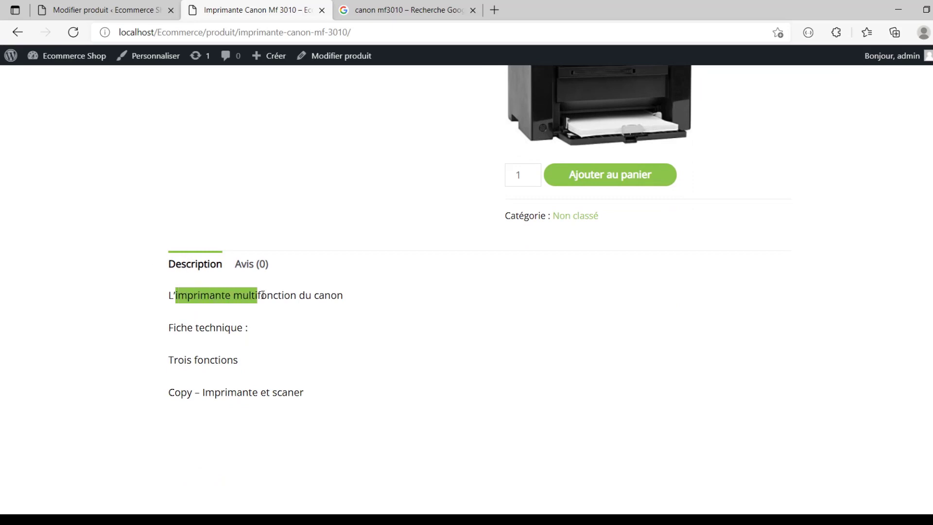
pyautogui.click(293, 307)
pyautogui.moveTo(249, 327); pyautogui.dragTo(205, 327)
pyautogui.click(202, 358)
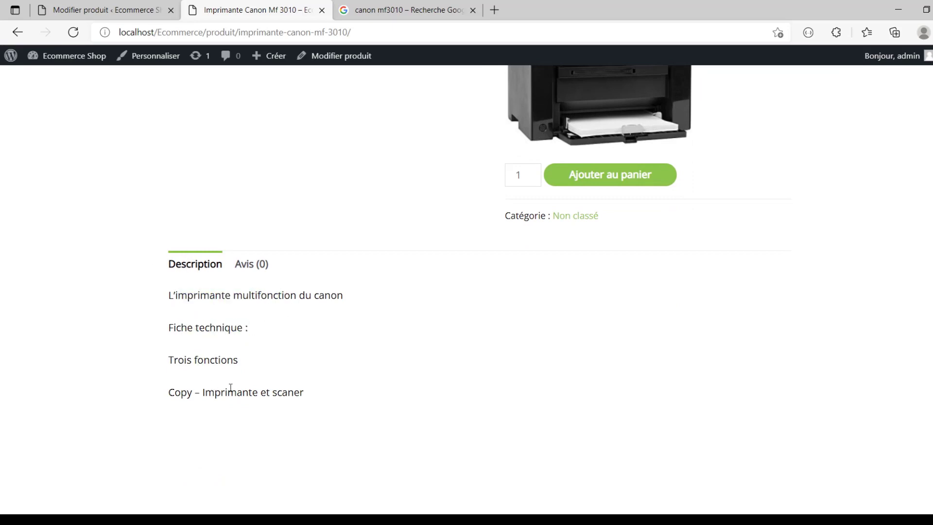
pyautogui.scroll(-2, 231, 387)
pyautogui.scroll(1, 257, 390)
pyautogui.scroll(2, 467, 252)
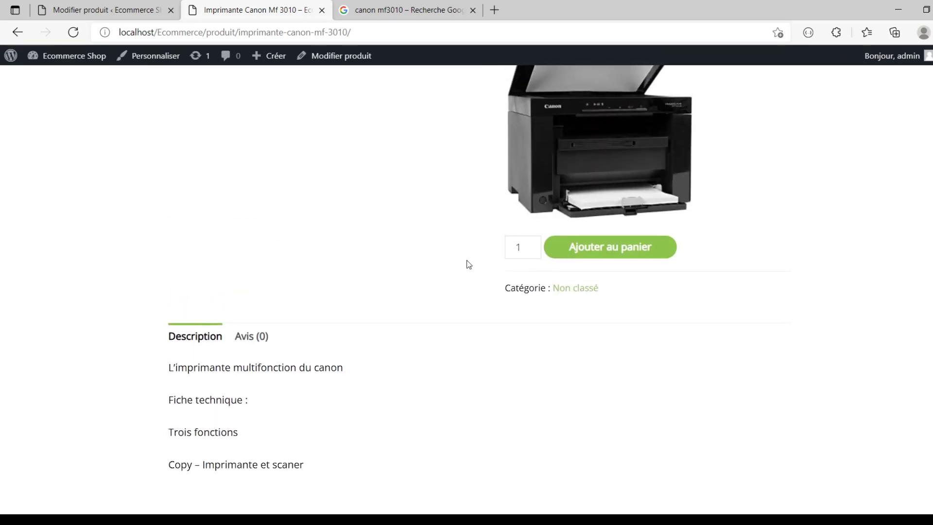
# Open the Non classé category page from the product page and look through its product listing
pyautogui.click(574, 298)
pyautogui.scroll(-8, 411, 273)
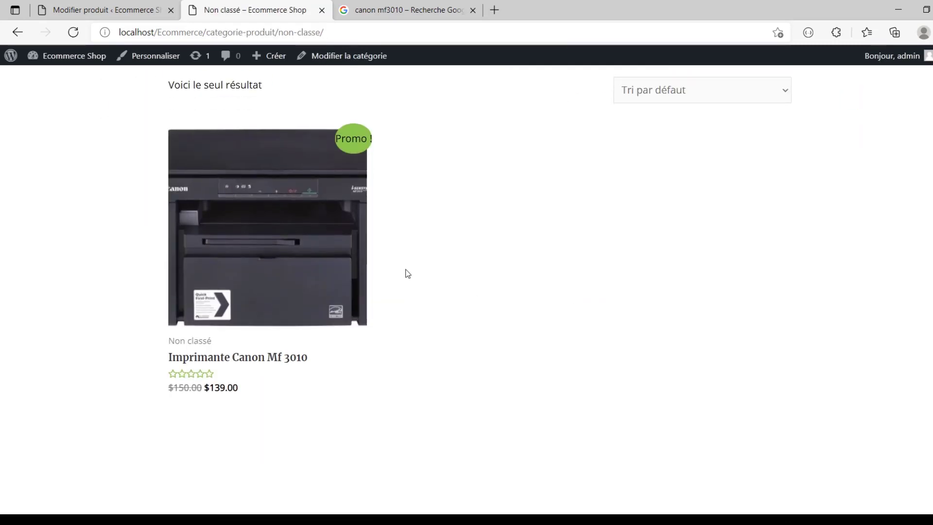
pyautogui.scroll(10, 407, 274)
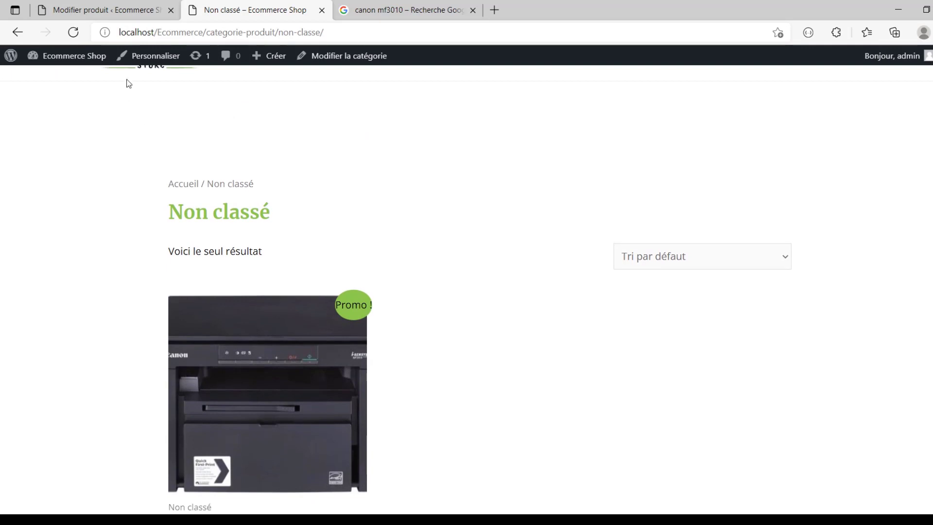
# Delete the Groceries, Juice and Uncategorized product categories together in the shop's product category administration
pyautogui.click(142, 6)
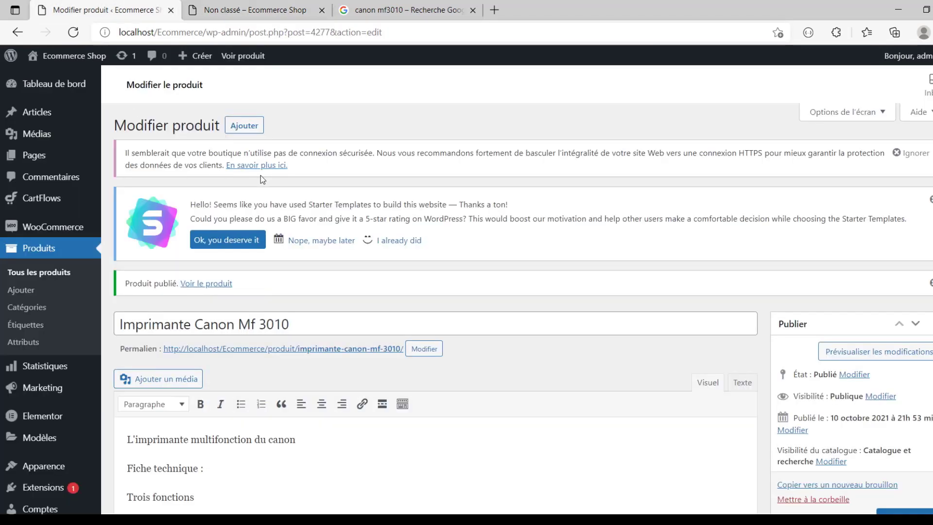
pyautogui.click(29, 308)
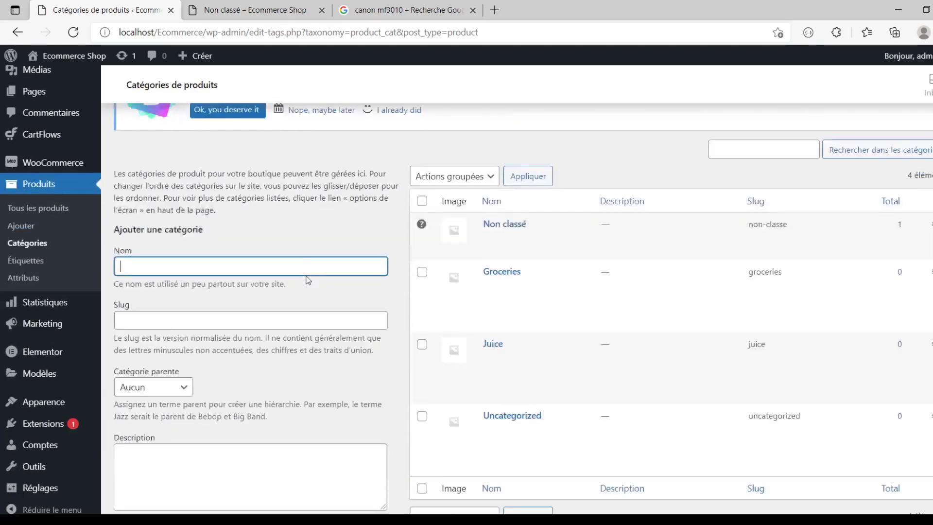
pyautogui.scroll(-2, 308, 280)
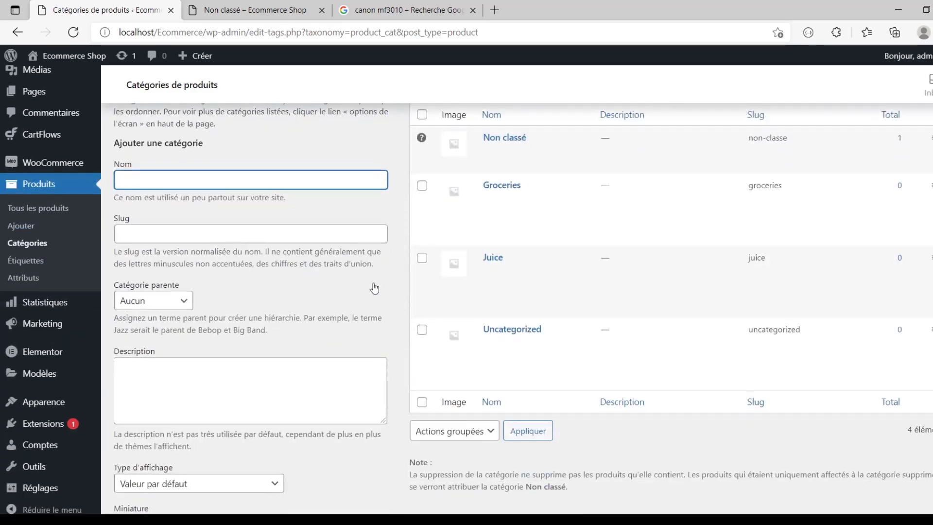
pyautogui.click(422, 330)
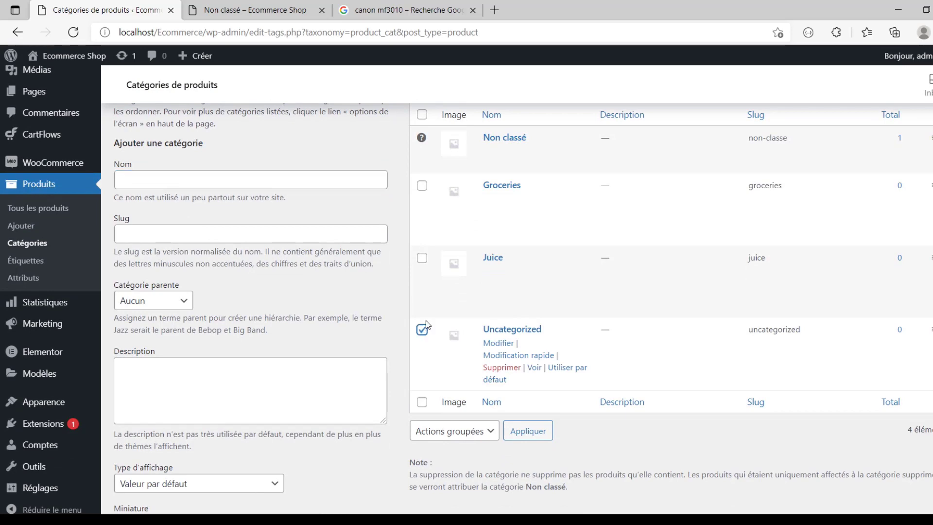
pyautogui.click(421, 257)
pyautogui.click(422, 185)
pyautogui.scroll(3, 432, 205)
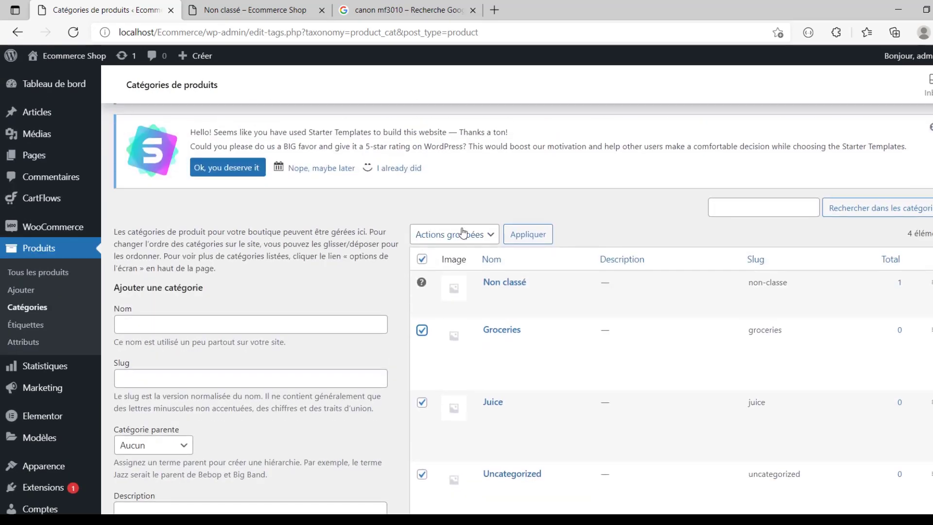
pyautogui.click(486, 239)
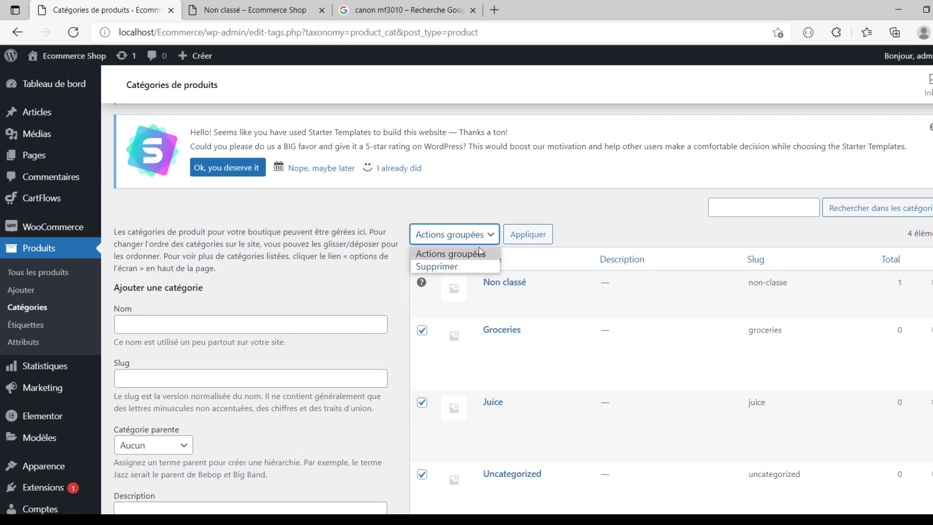
pyautogui.click(468, 265)
pyautogui.click(523, 234)
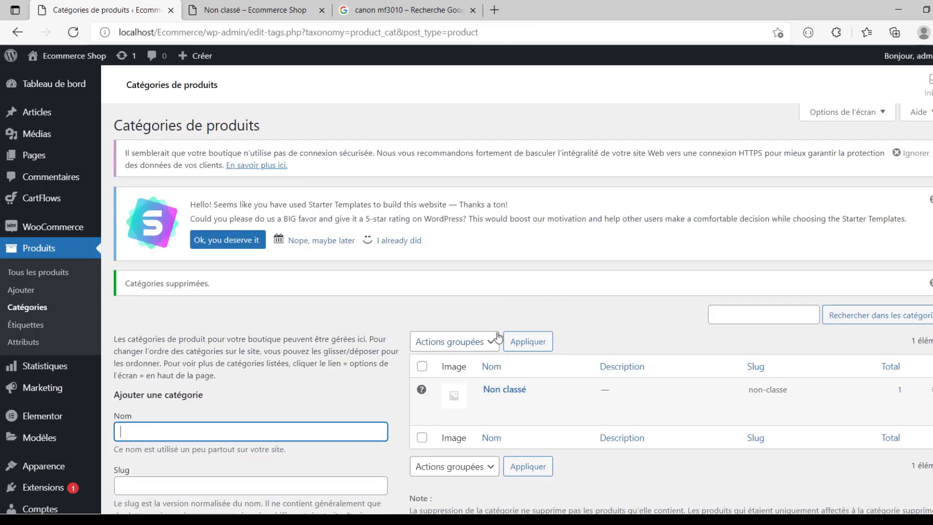
# Name the new product category "Materiel impression", leaving its slug empty
pyautogui.scroll(-1, 498, 336)
pyautogui.scroll(-3, 442, 308)
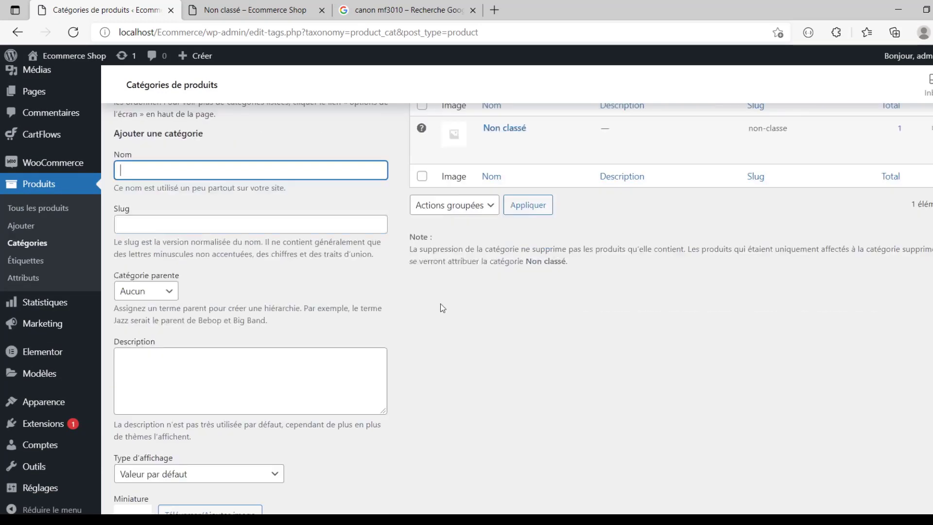
pyautogui.scroll(2, 194, 204)
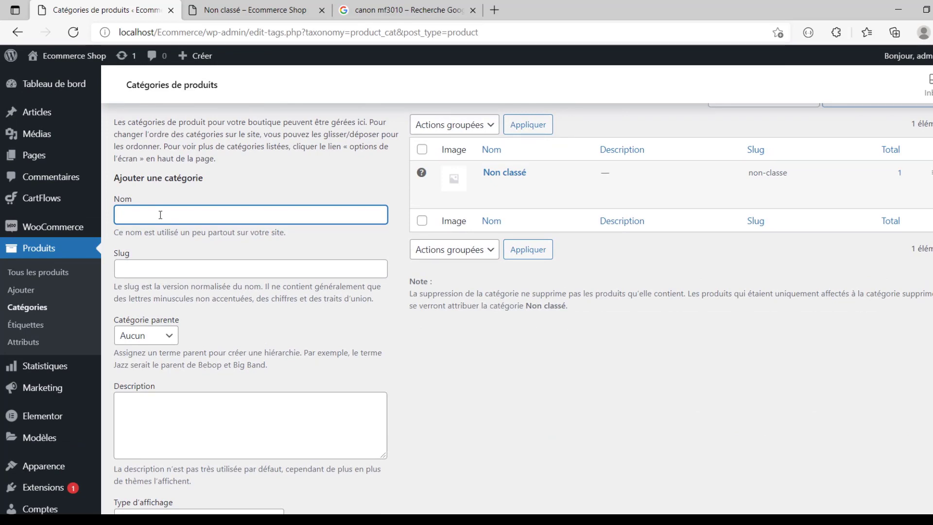
pyautogui.write('Materiel impression')
pyautogui.click(159, 270)
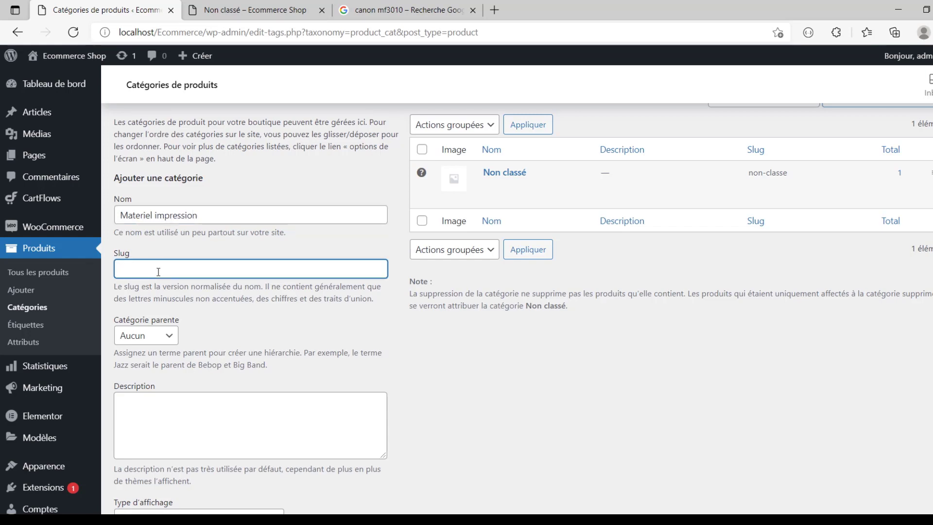
# Enter "toutes machines pour l'imprresion" as the description of the new Materiel impression category
pyautogui.scroll(-2, 159, 272)
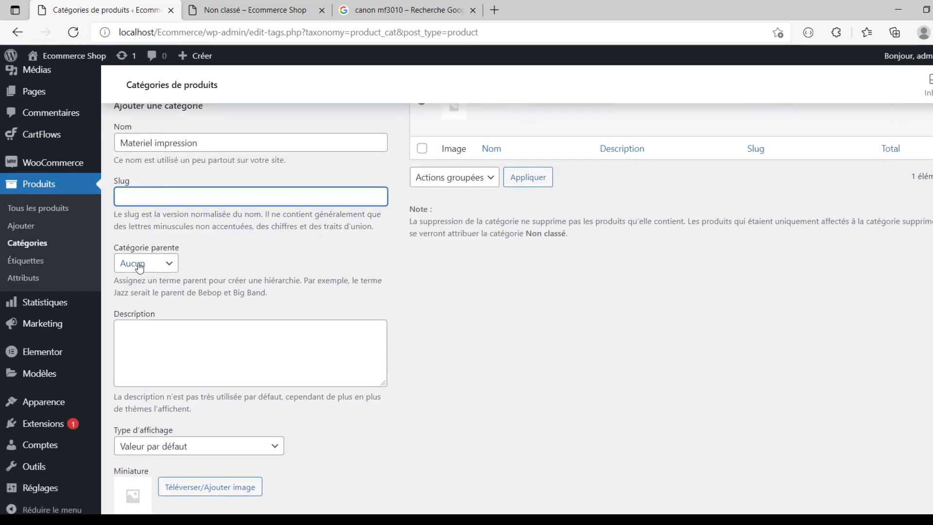
pyautogui.scroll(-2, 224, 282)
pyautogui.click(218, 277)
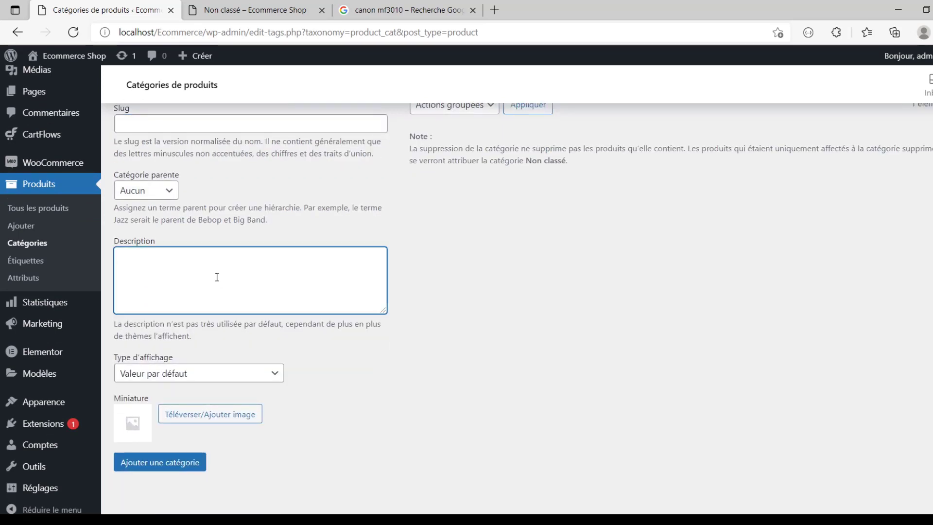
pyautogui.write('toutes machines po')
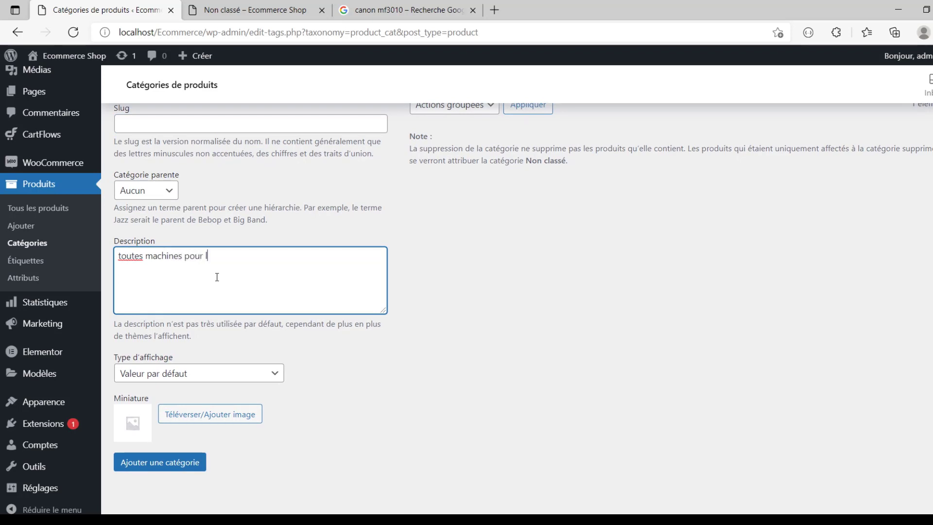
pyautogui.write("ur l'imprresion")
pyautogui.click(449, 288)
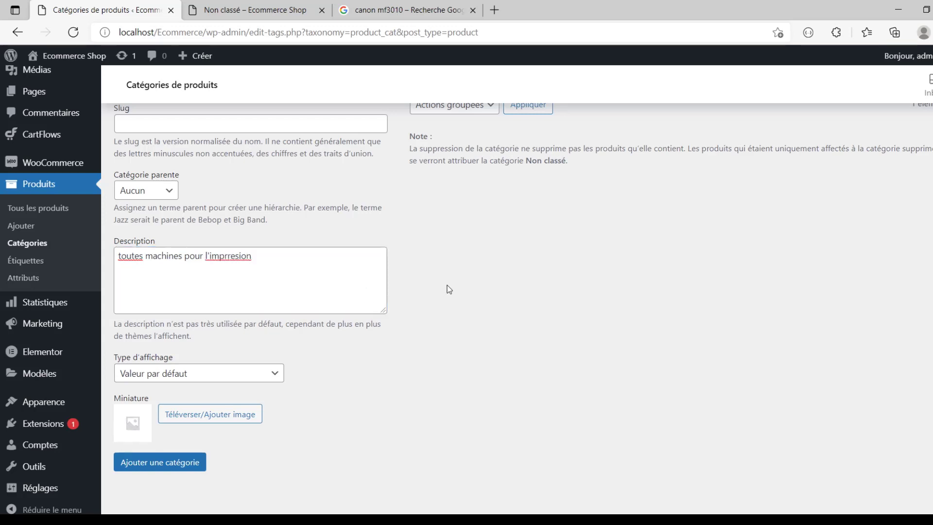
pyautogui.scroll(-1, 447, 284)
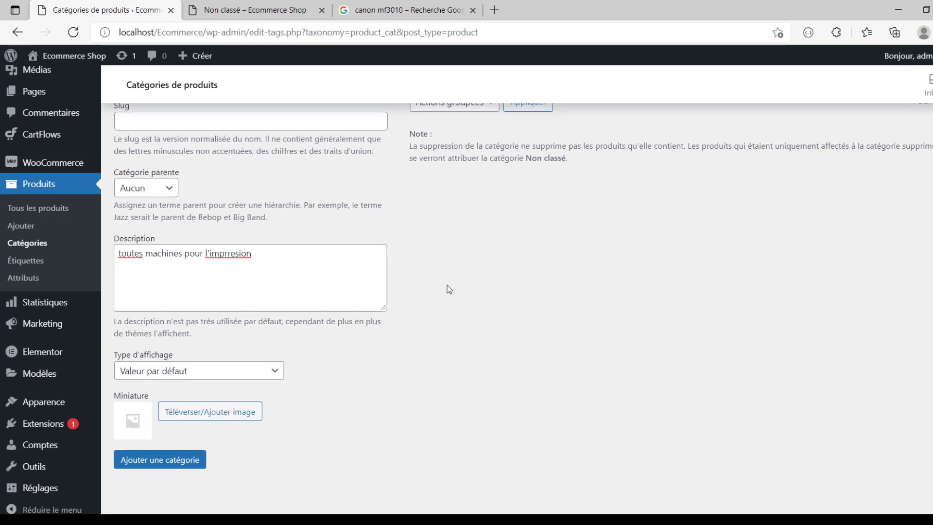
# Change the last word of the category description to "l'imprission" and check the spelling suggestions for it
pyautogui.click(237, 254)
pyautogui.write('s')
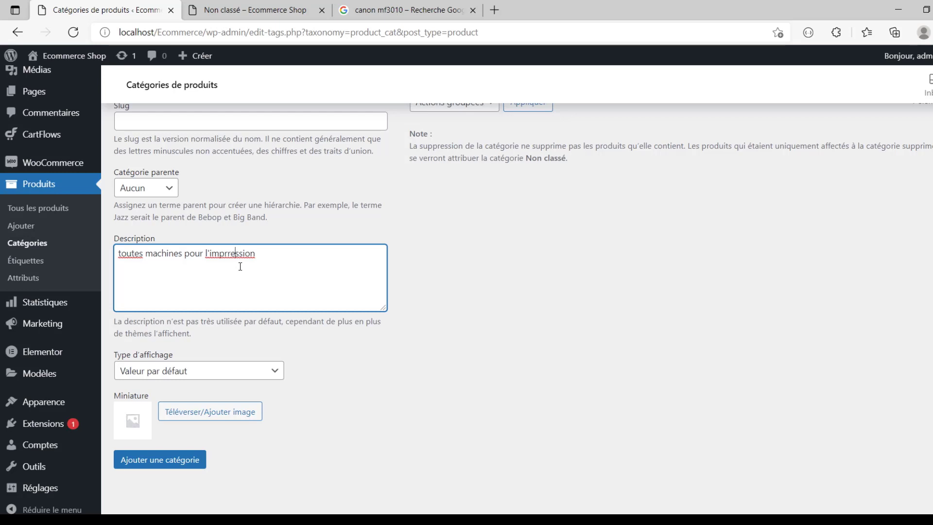
pyautogui.press('Left')
pyautogui.press('Left')
pyautogui.press('Left')
pyautogui.press('Left')
pyautogui.press('Left')
pyautogui.press('BackSpace')
pyautogui.press('BackSpace')
pyautogui.write('i')
pyautogui.doubleClick(231, 258)
pyautogui.rightClick(230, 257)
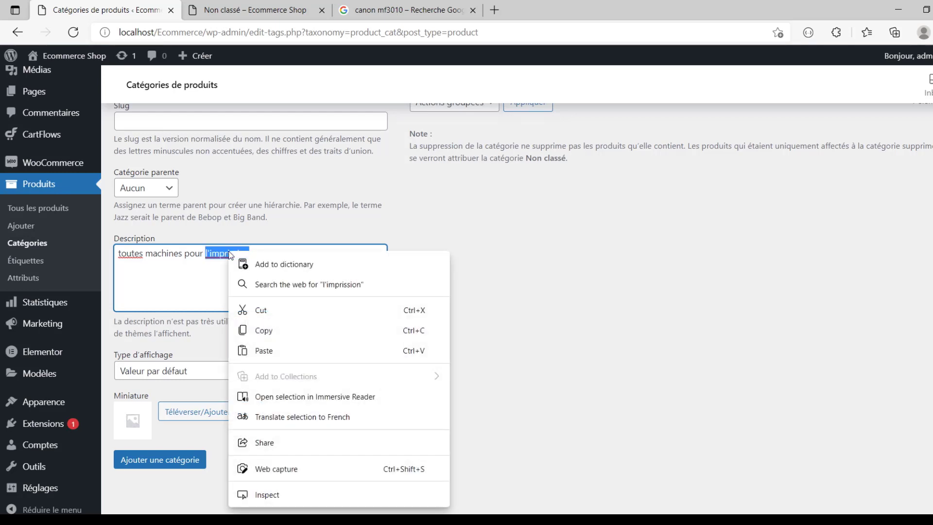
pyautogui.click(194, 253)
# Open translate.google.com in a new browser tab and translate "print" from English to French
pyautogui.click(494, 9)
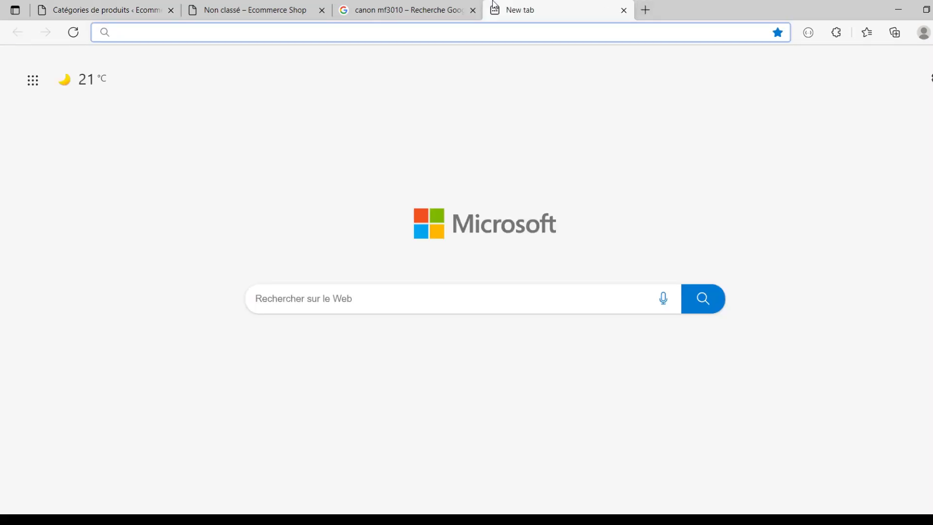
pyautogui.write('translate.google.com')
pyautogui.press('Return')
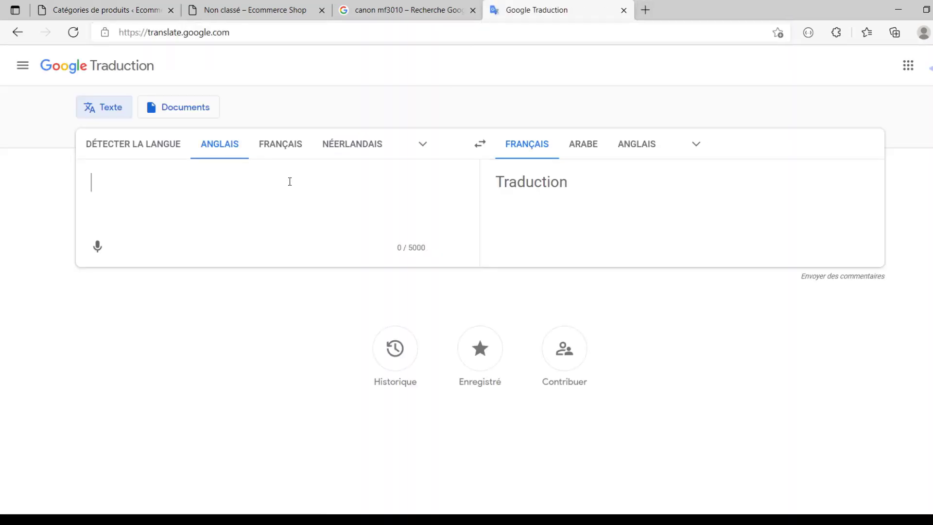
pyautogui.write('print')
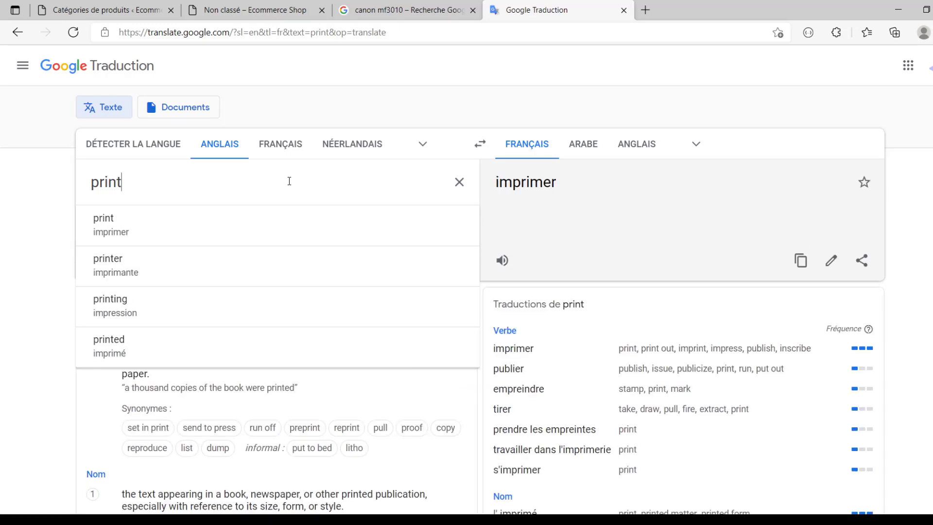
# Swap the translation direction, look up the suggested spelling "impression", view its Arabic translation and close the translator
pyautogui.click(474, 147)
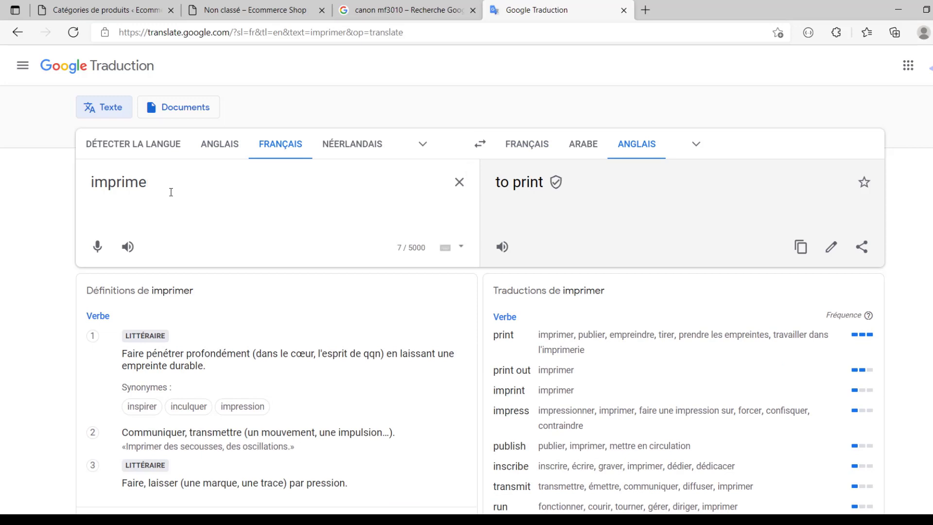
pyautogui.press('BackSpace')
pyautogui.press('BackSpace')
pyautogui.write('ssio')
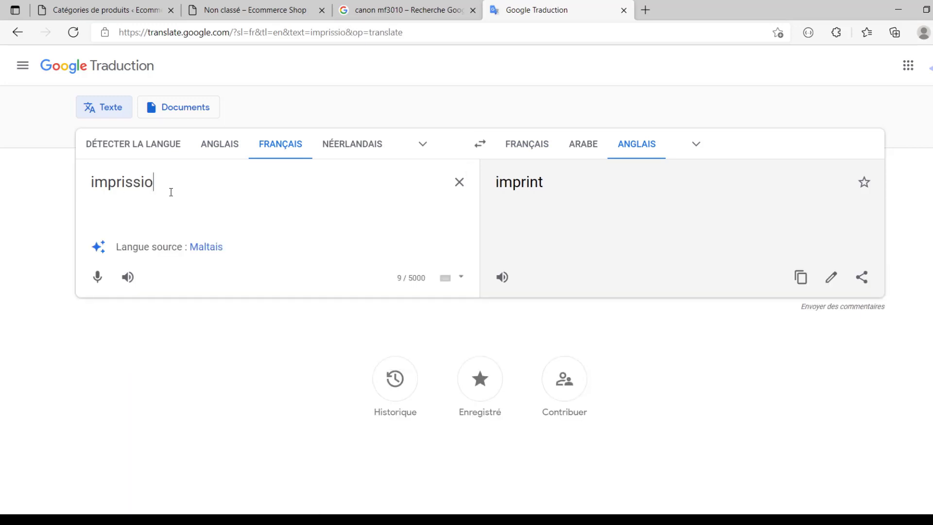
pyautogui.write('n')
pyautogui.click(193, 249)
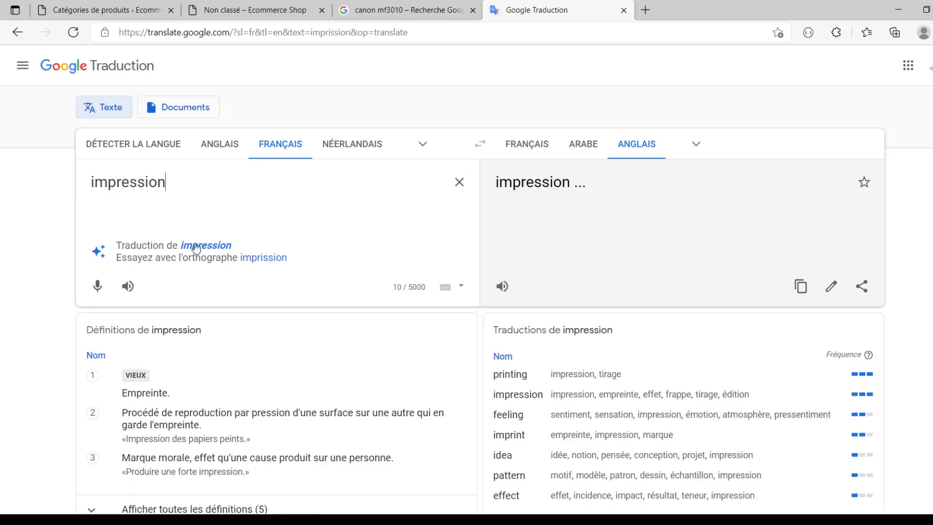
pyautogui.click(581, 159)
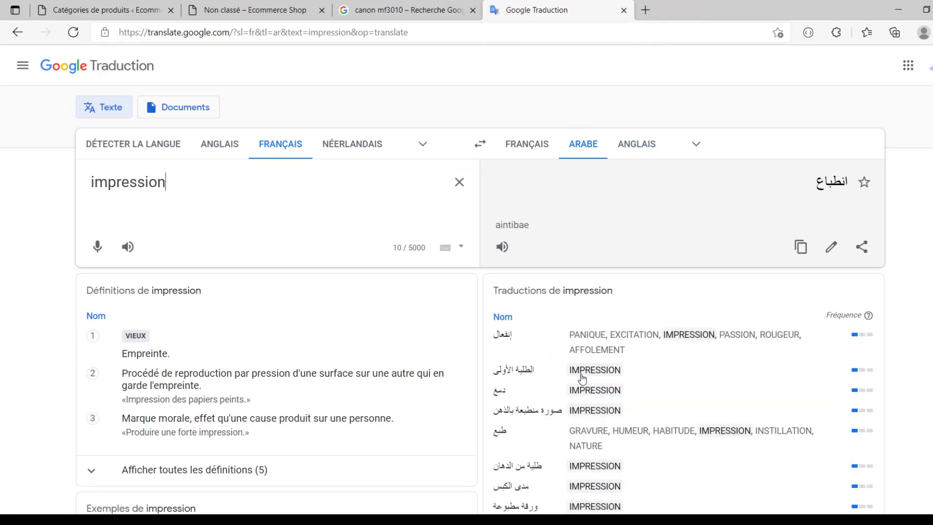
pyautogui.click(624, 10)
# Correct the description to "toutes machines pour l'impression" and add the Materiel impression category
pyautogui.press('Left')
pyautogui.press('Left')
pyautogui.press('Left')
pyautogui.press('Left')
pyautogui.press('Left')
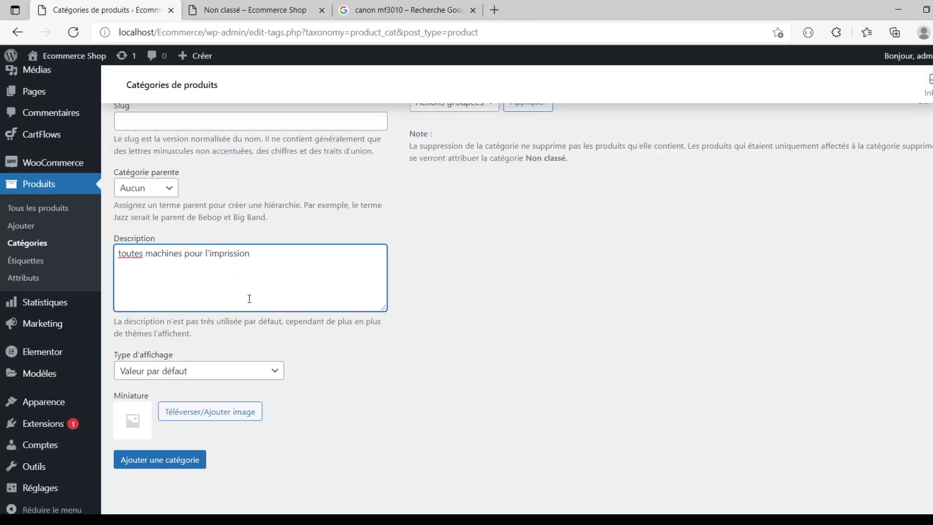
pyautogui.press('End')
pyautogui.scroll(2, 305, 260)
pyautogui.scroll(-2, 306, 263)
pyautogui.click(180, 460)
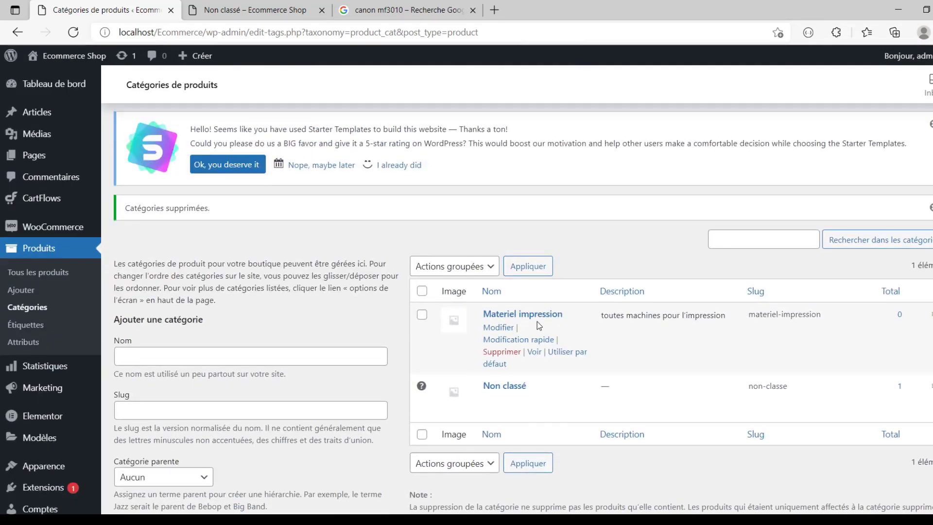
# Add a product category named "Laptop" with the description "pc portable"
pyautogui.click(208, 356)
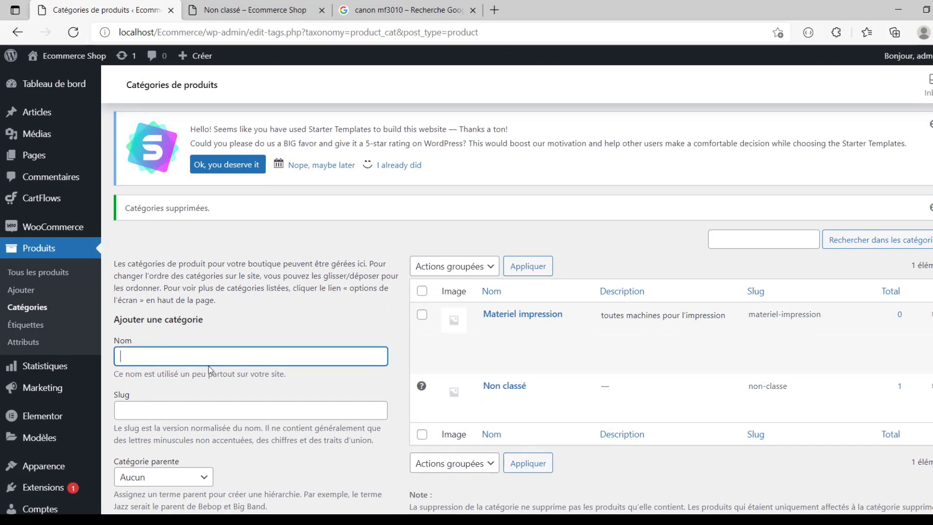
pyautogui.write('Laptop')
pyautogui.scroll(-6, 209, 366)
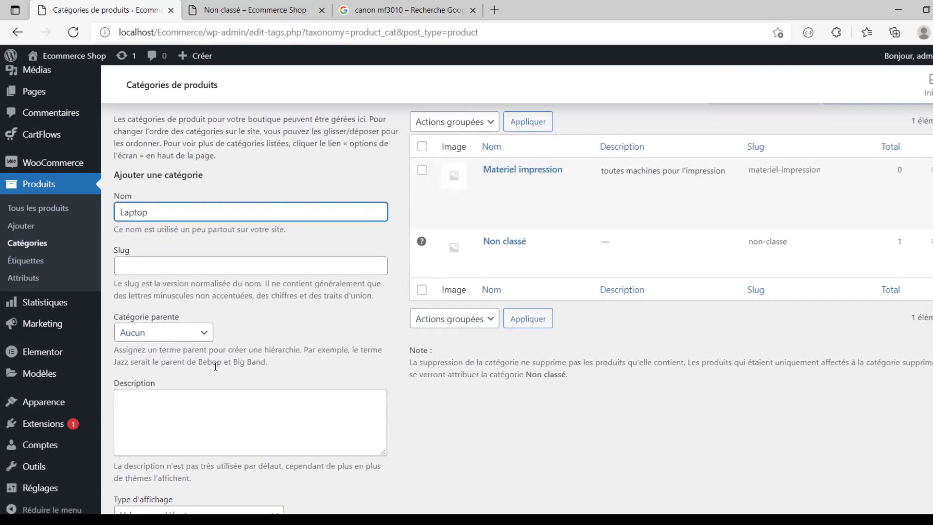
pyautogui.click(193, 281)
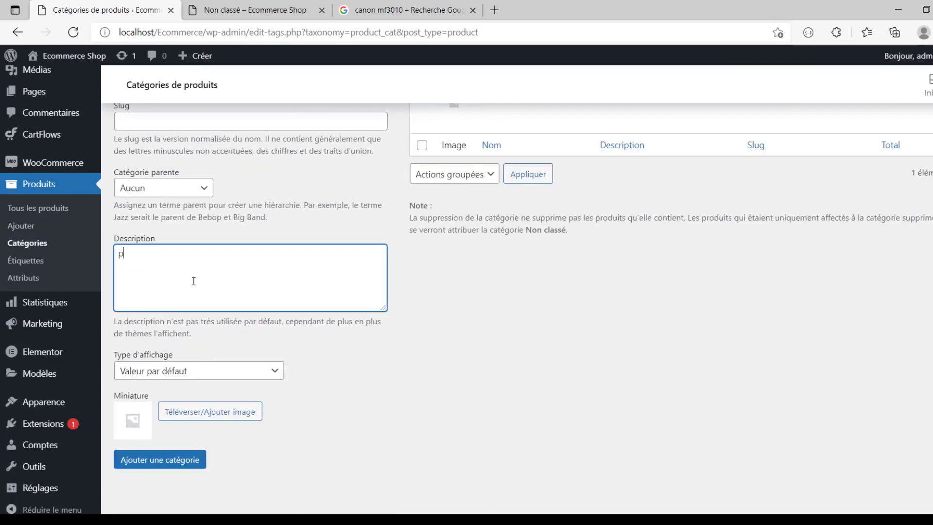
pyautogui.write('pc portable')
pyautogui.click(166, 460)
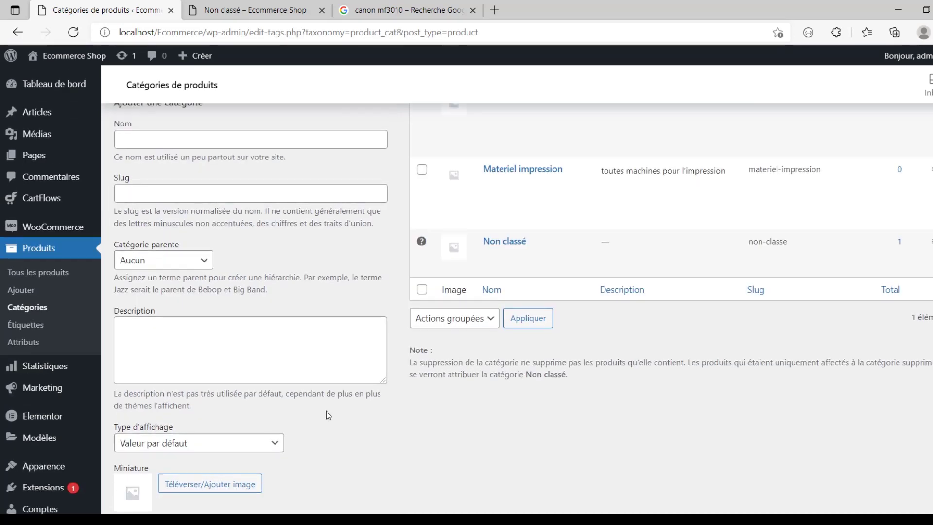
# Add a product category named "Ordinateur FIX" with the description "pc fix"
pyautogui.scroll(3, 196, 236)
pyautogui.click(201, 284)
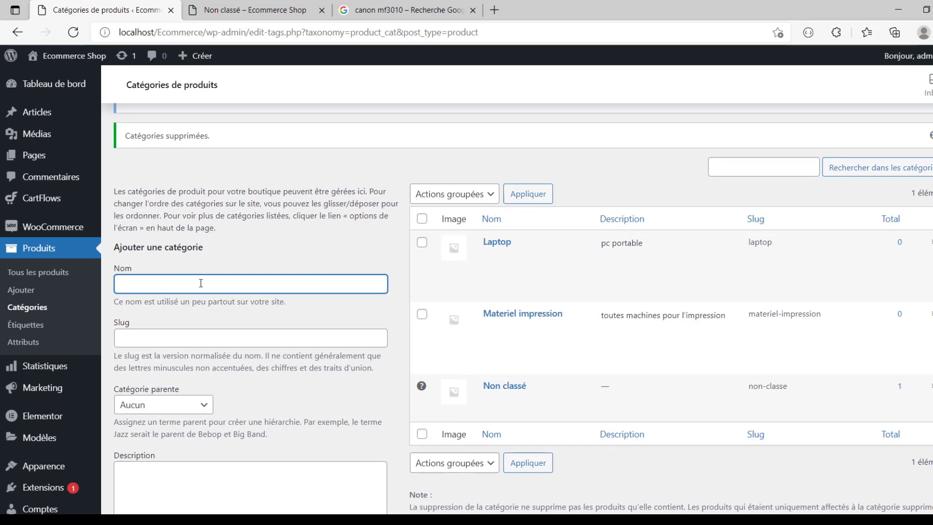
pyautogui.write('Ordinateur FIX')
pyautogui.scroll(-3, 200, 283)
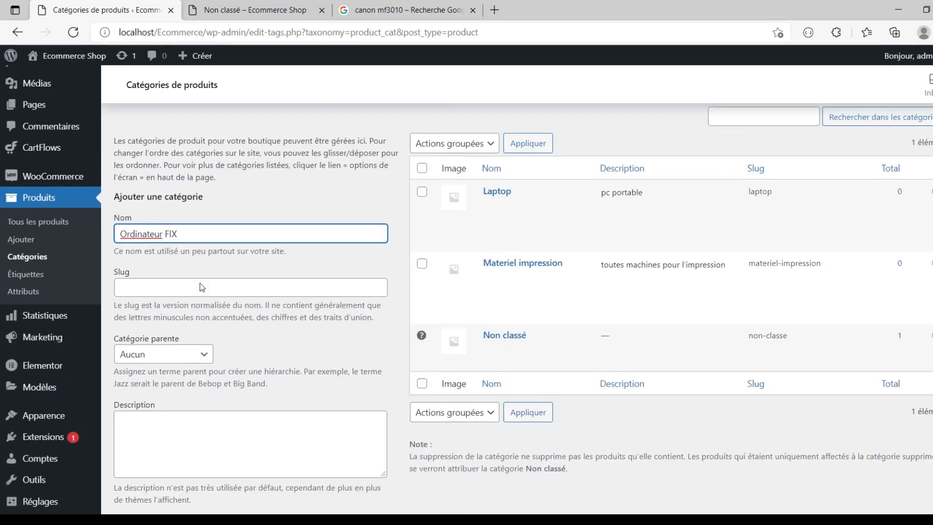
pyautogui.click(189, 329)
pyautogui.write('pc fi')
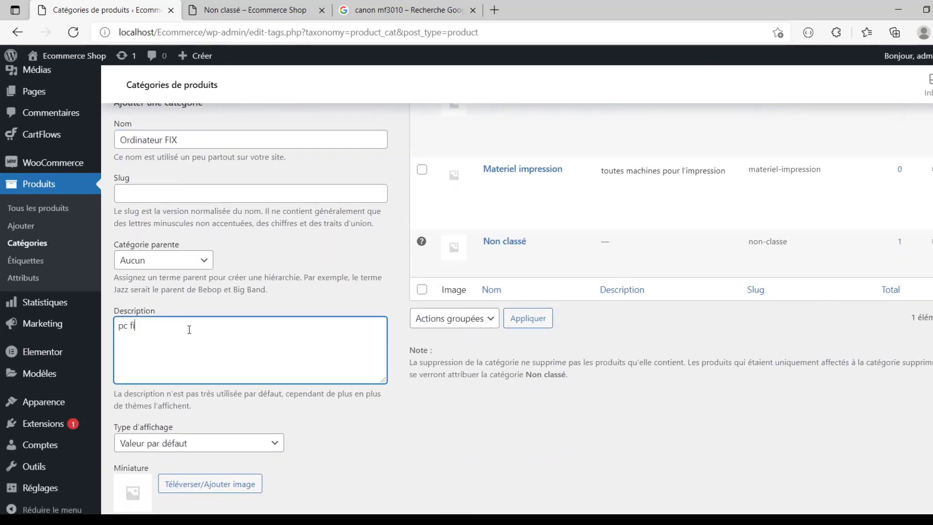
pyautogui.write('x')
pyautogui.scroll(-2, 189, 330)
pyautogui.click(161, 460)
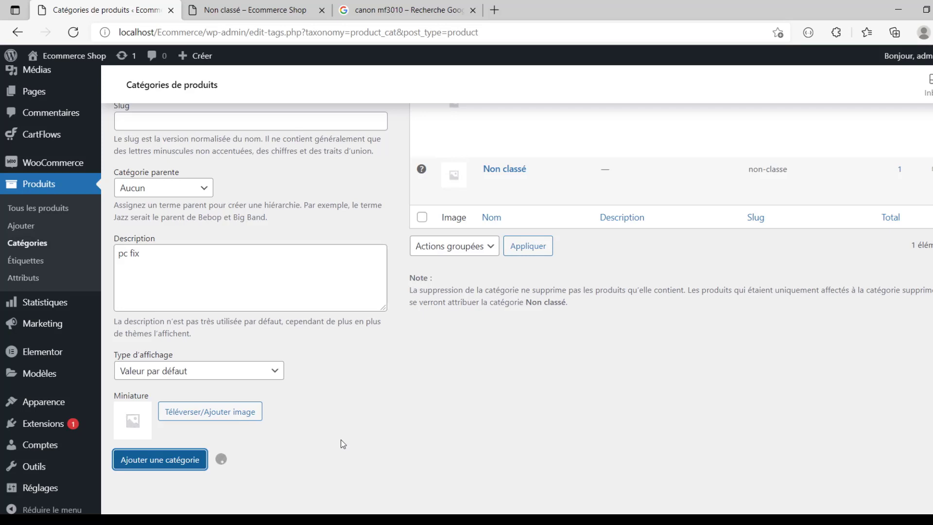
pyautogui.scroll(1, 342, 441)
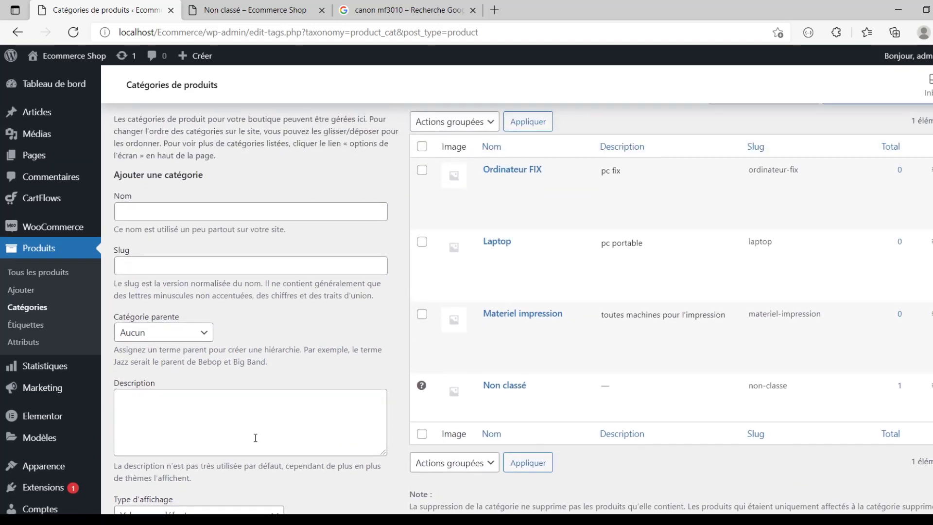
# Move the Imprimante Canon Mf 3010 product from the Non classé category to Materiel impression and update the product
pyautogui.click(28, 278)
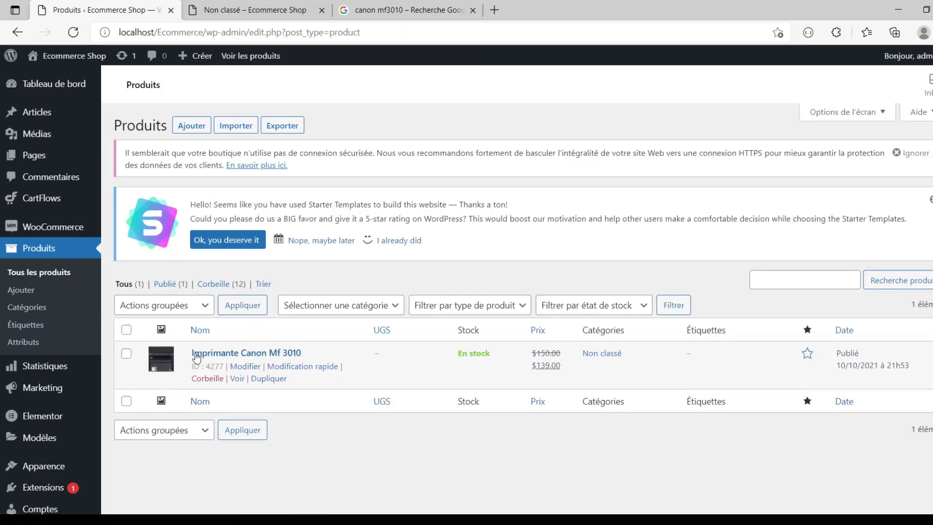
pyautogui.click(242, 366)
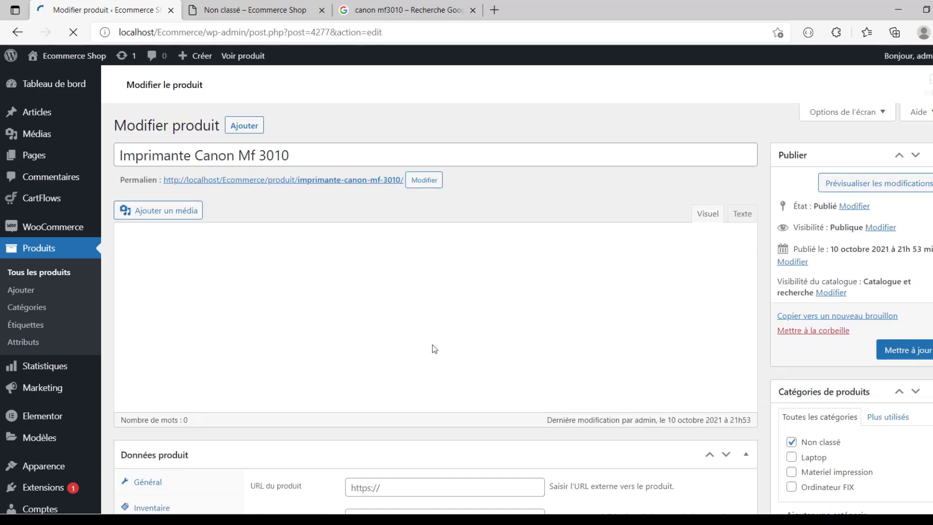
pyautogui.scroll(-5, 749, 315)
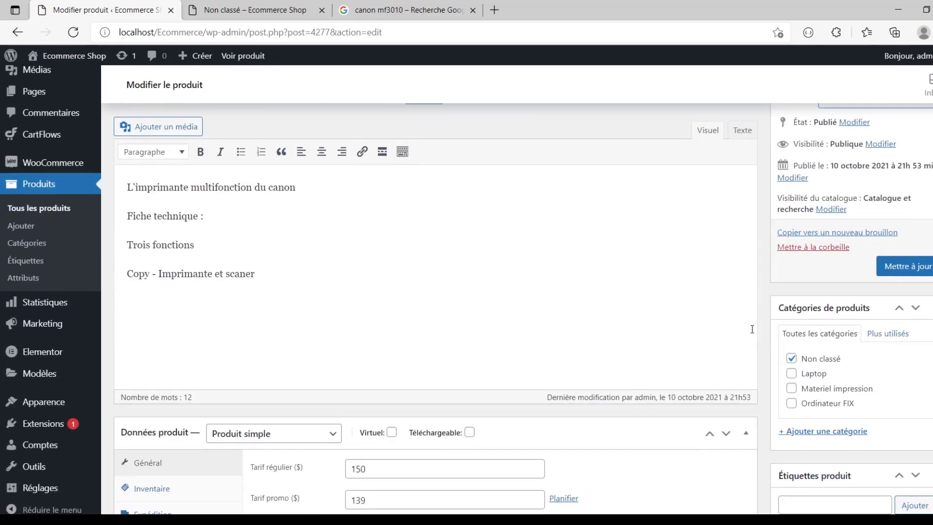
pyautogui.click(791, 389)
pyautogui.click(791, 358)
pyautogui.click(898, 270)
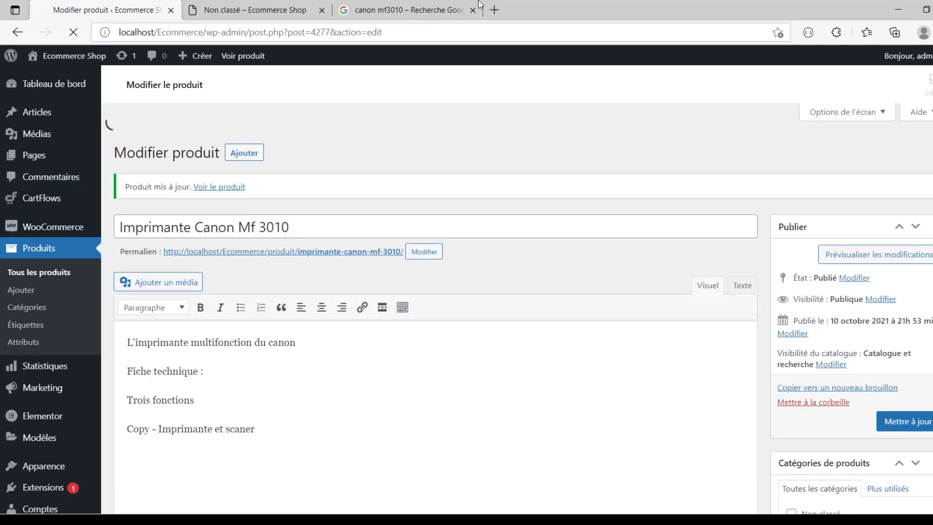
# Check the Non classé category page on the storefront and go from it to the shop's home page
pyautogui.click(233, 10)
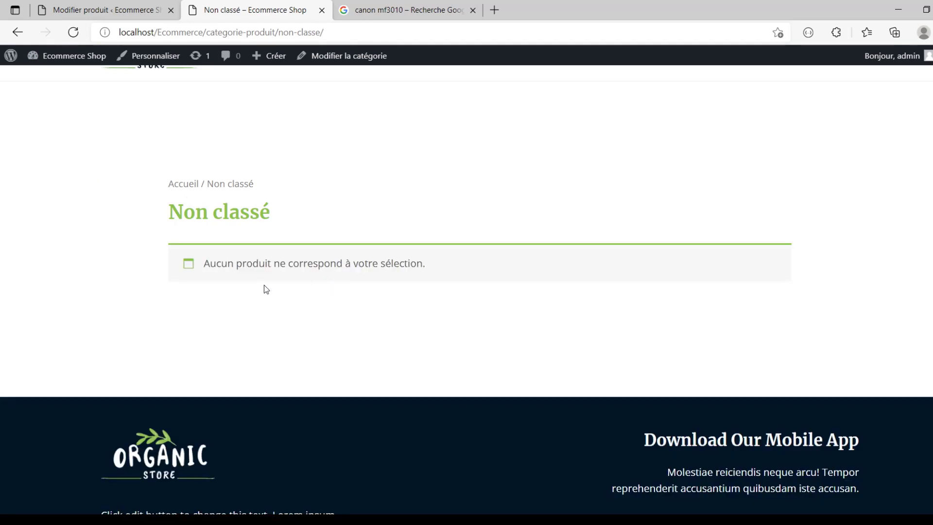
pyautogui.scroll(1, 218, 253)
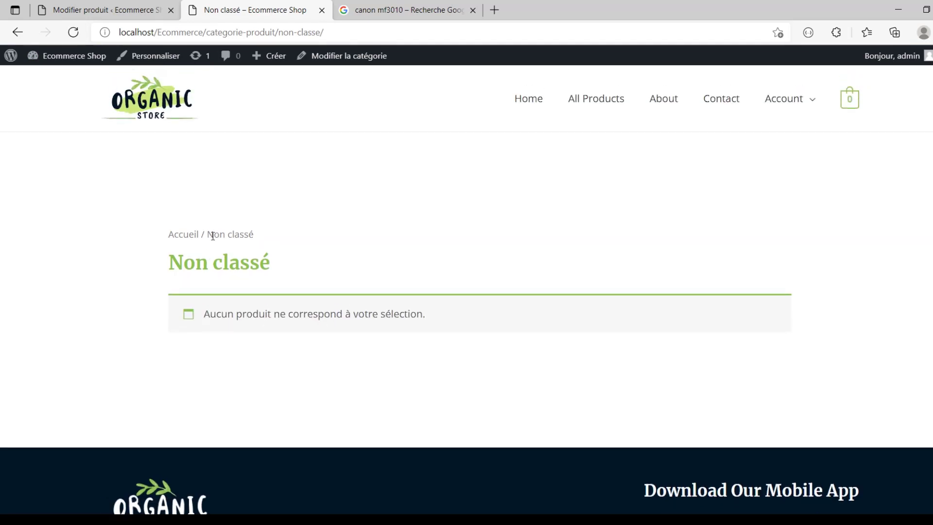
pyautogui.click(191, 239)
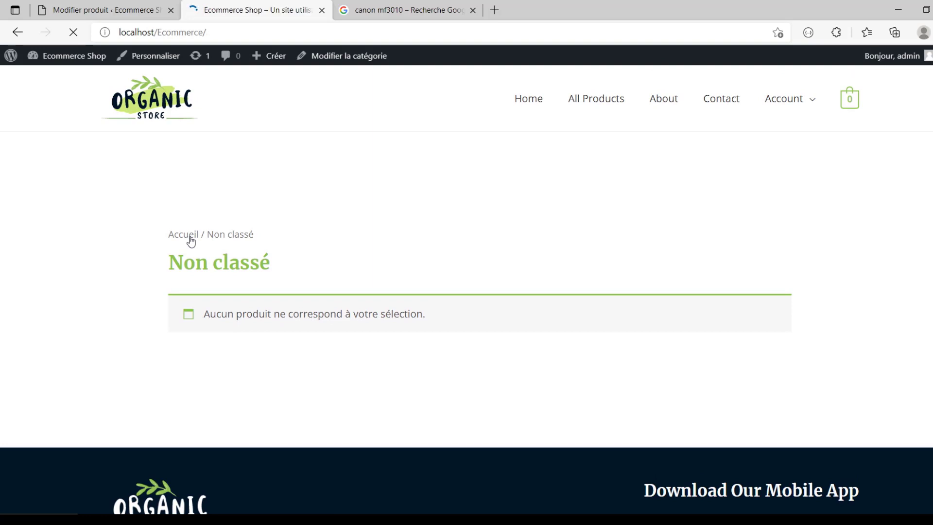
# Check the printer's displayed category and the available sort options on the storefront's All Products page
pyautogui.click(587, 93)
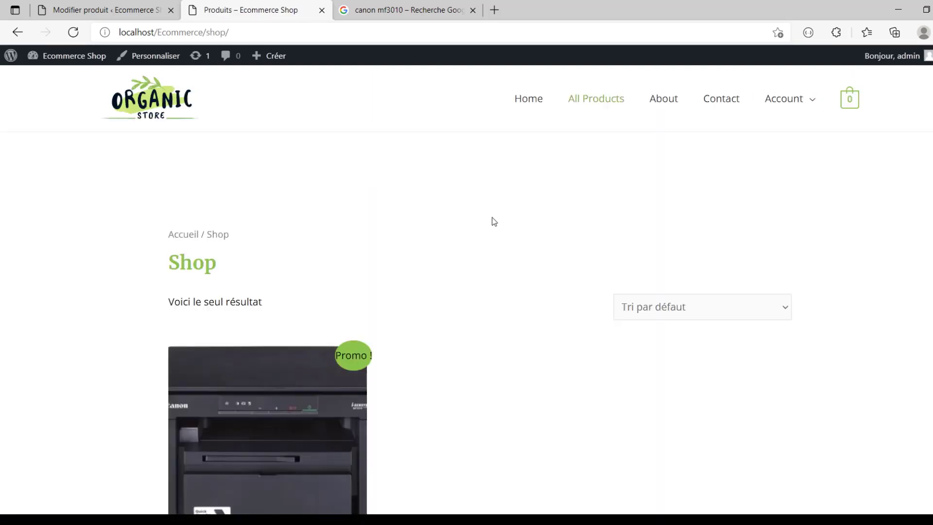
pyautogui.scroll(-2, 358, 309)
pyautogui.scroll(-5, 326, 318)
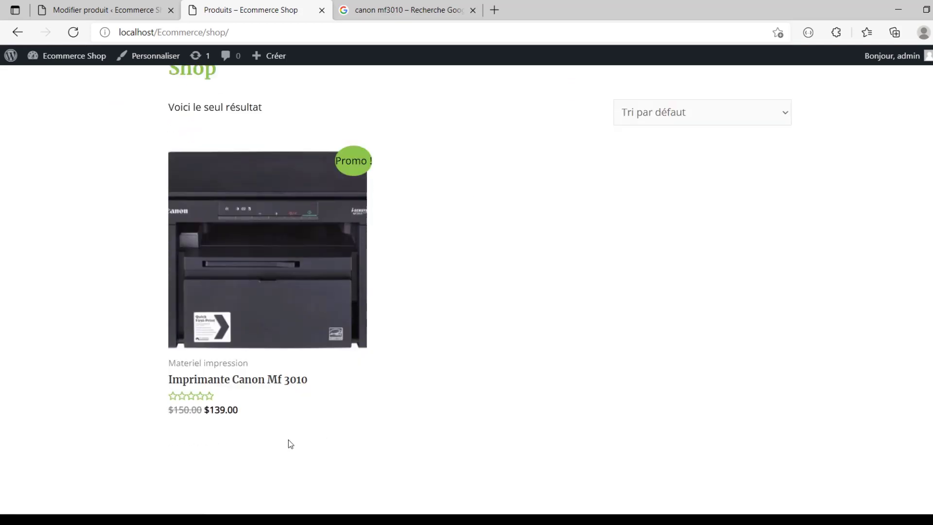
pyautogui.moveTo(225, 269); pyautogui.dragTo(146, 271)
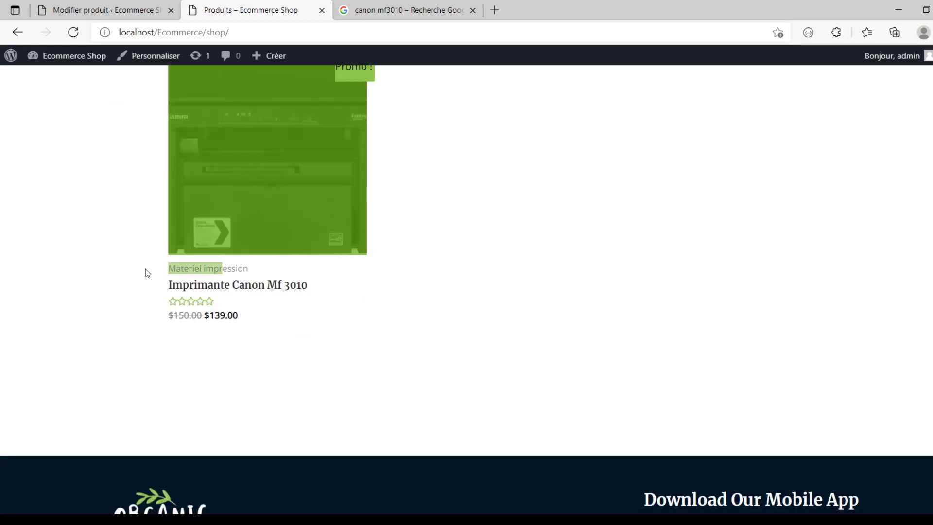
pyautogui.click(254, 270)
pyautogui.moveTo(255, 271); pyautogui.dragTo(214, 270)
pyautogui.click(159, 279)
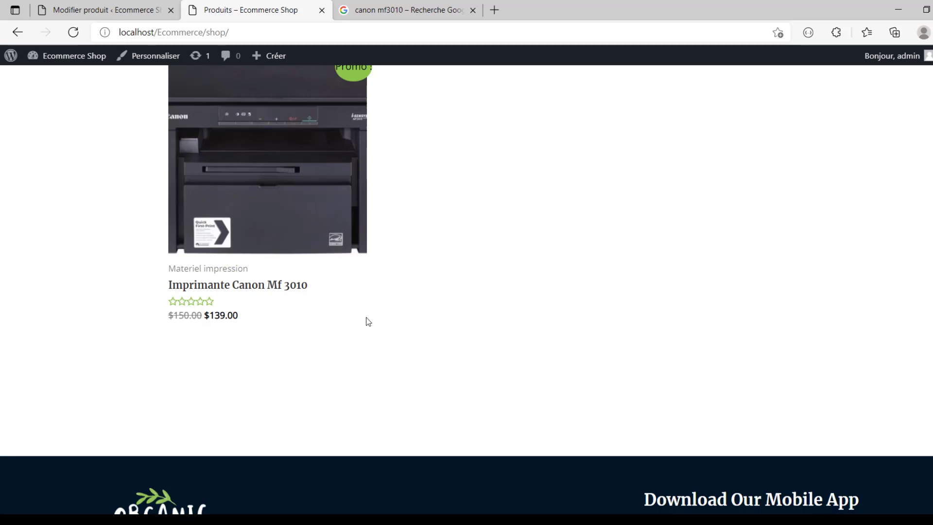
pyautogui.scroll(5, 366, 321)
pyautogui.click(675, 239)
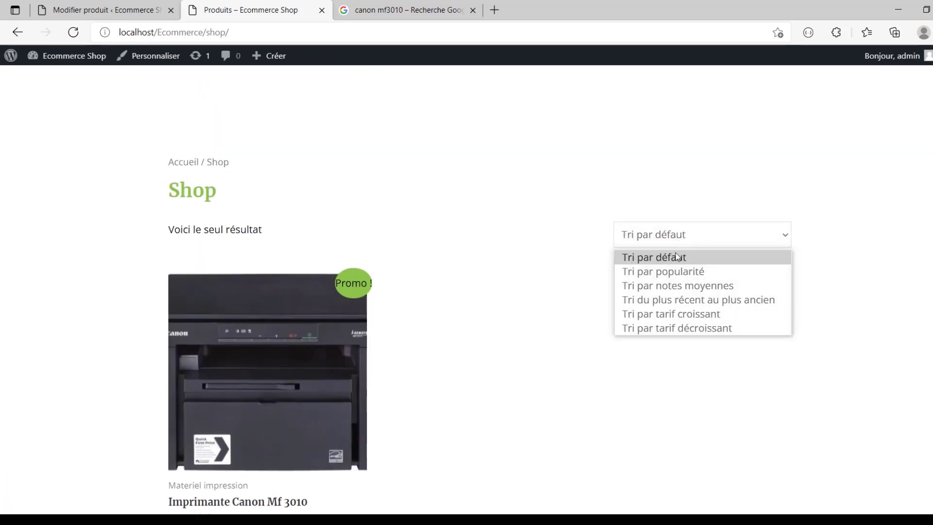
pyautogui.click(535, 316)
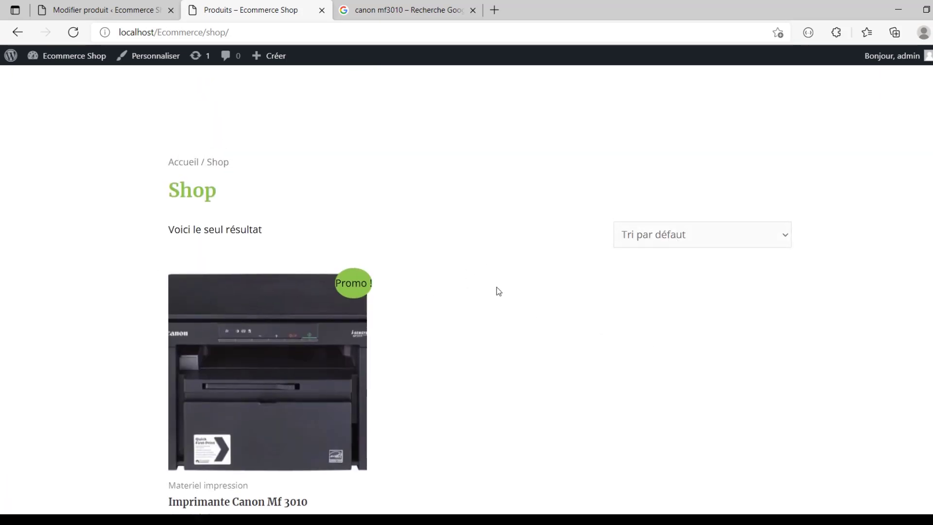
pyautogui.scroll(-4, 488, 261)
pyautogui.scroll(3, 487, 260)
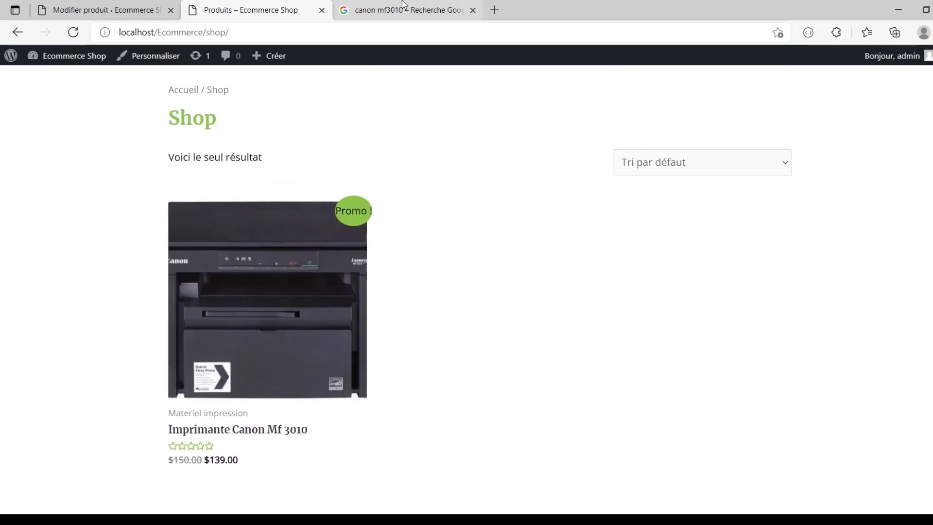
# Search Google Images for "hp elitebook"
pyautogui.click(403, 6)
pyautogui.tripleClick(233, 65)
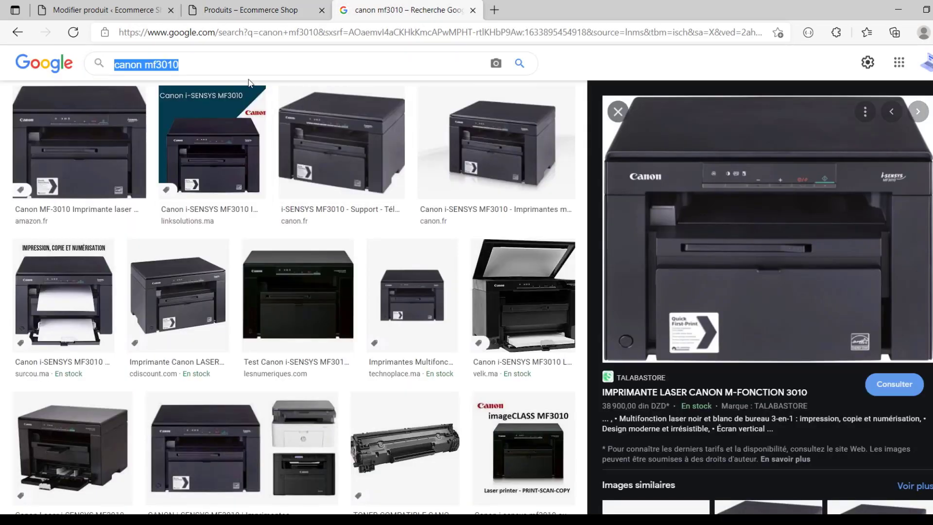
pyautogui.write('H')
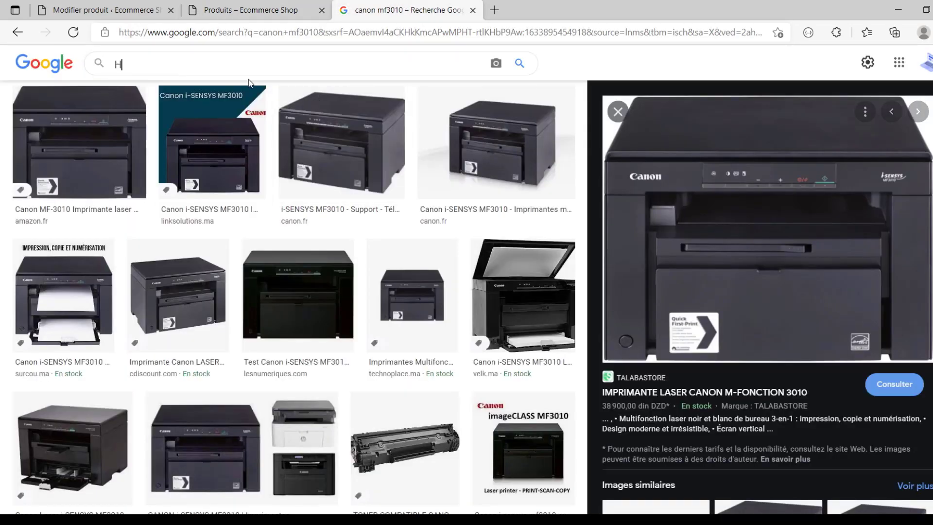
pyautogui.write('p elite')
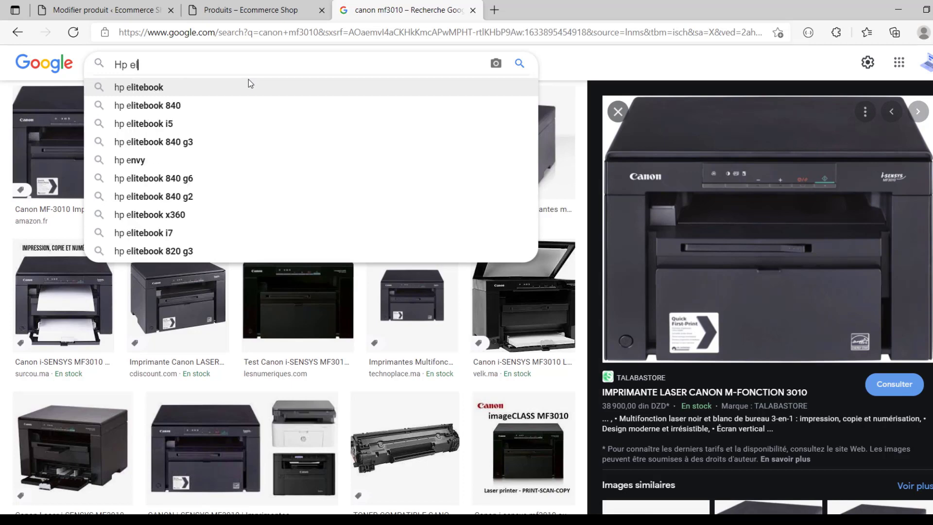
pyautogui.click(249, 80)
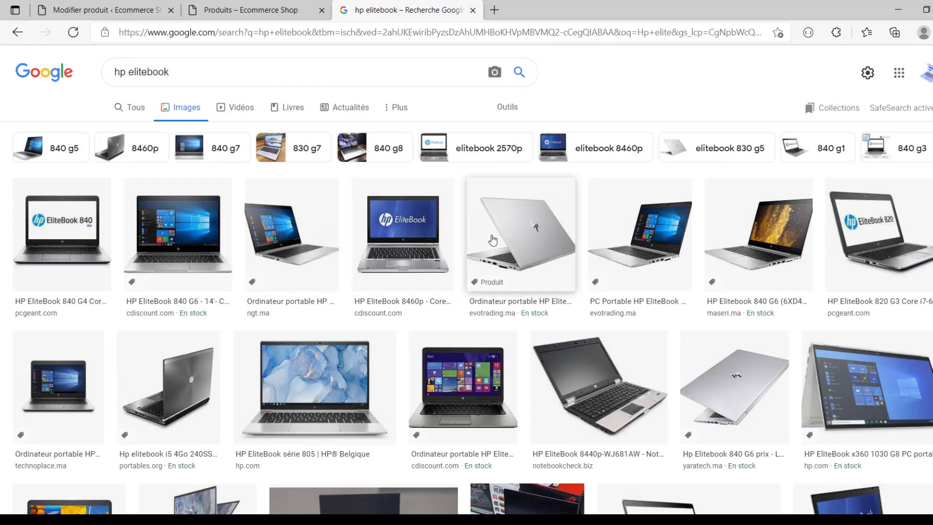
# Save the silver HP EliteBook 830 G5 picture from evotrading.ma into the images folder as "pc hp"
pyautogui.click(513, 235)
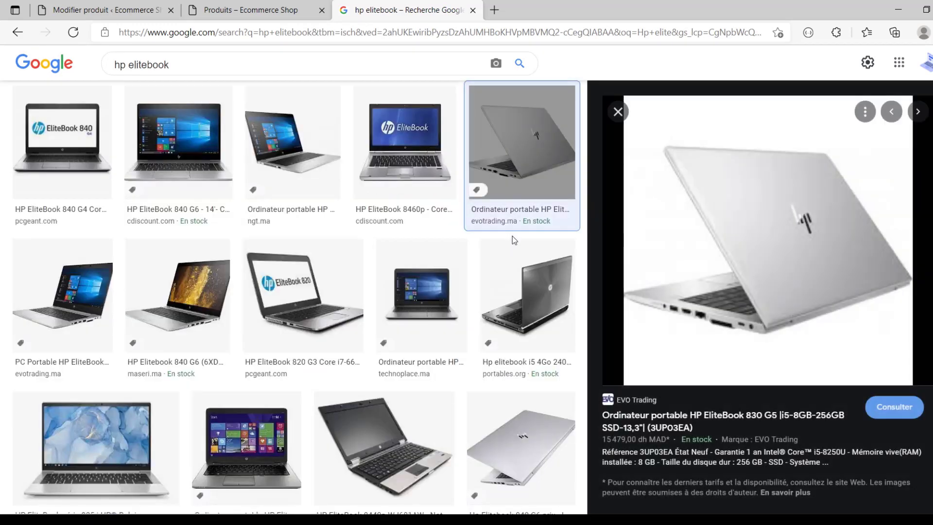
pyautogui.rightClick(731, 192)
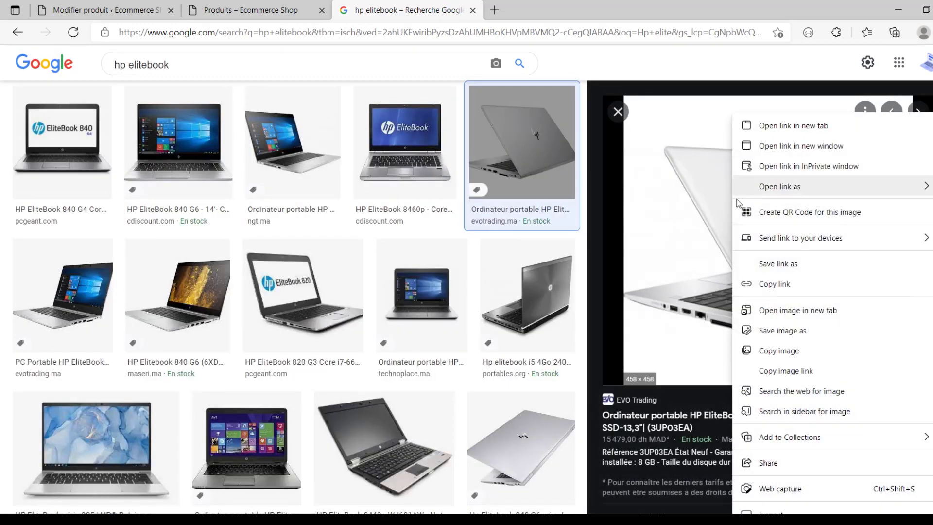
pyautogui.click(777, 324)
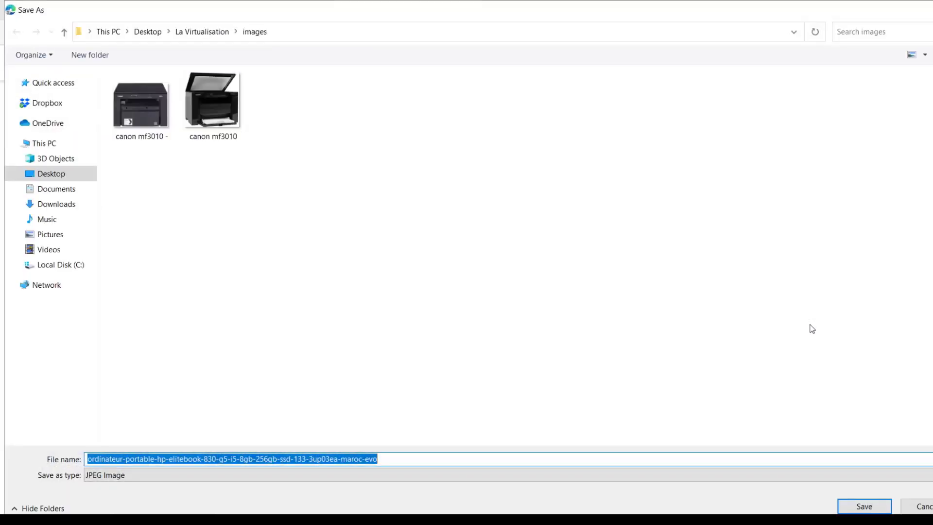
pyautogui.write('pc hp')
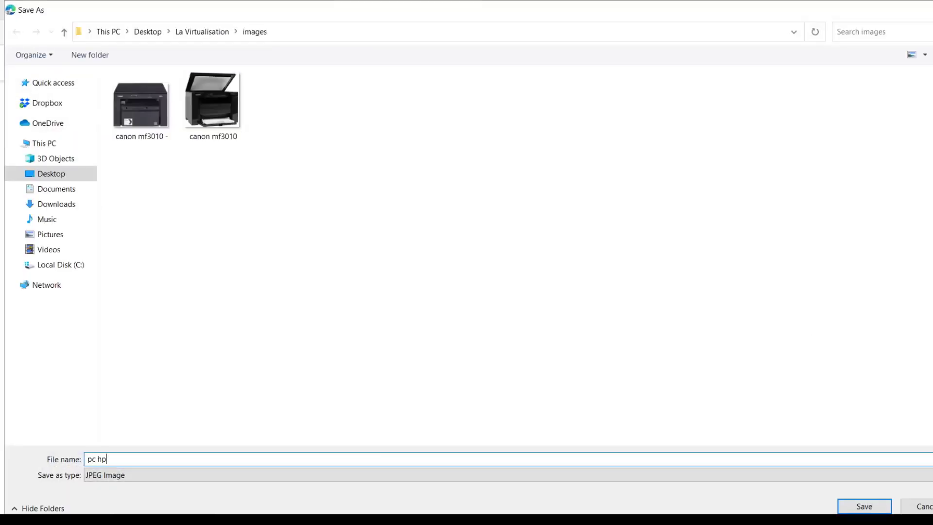
pyautogui.press('Return')
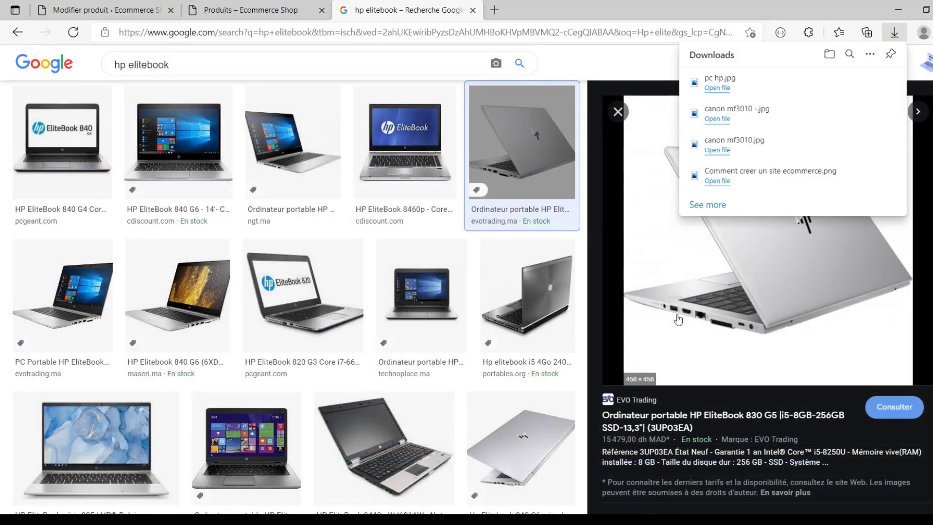
# Start a new product in the shop's admin and title it "HP elitteBook"
pyautogui.click(92, 5)
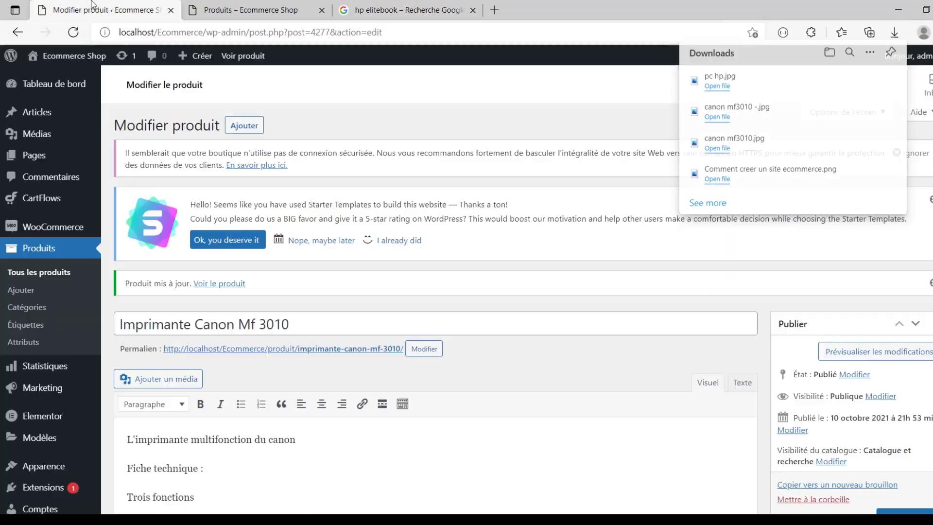
pyautogui.click(37, 291)
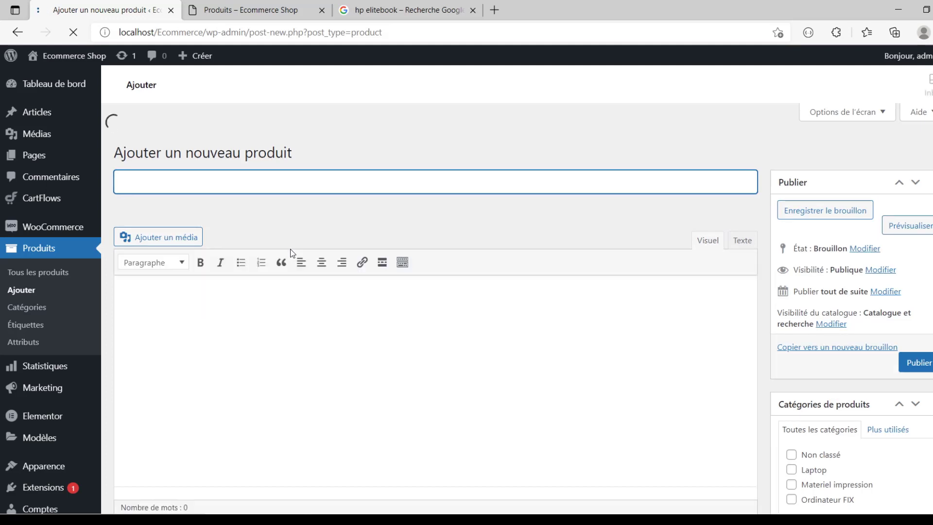
pyautogui.write('H')
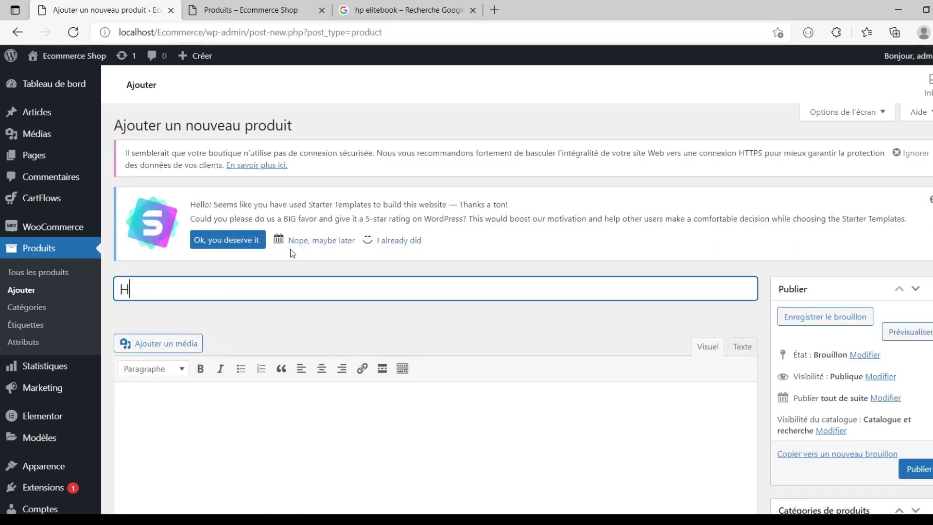
pyautogui.write('P elitteBook')
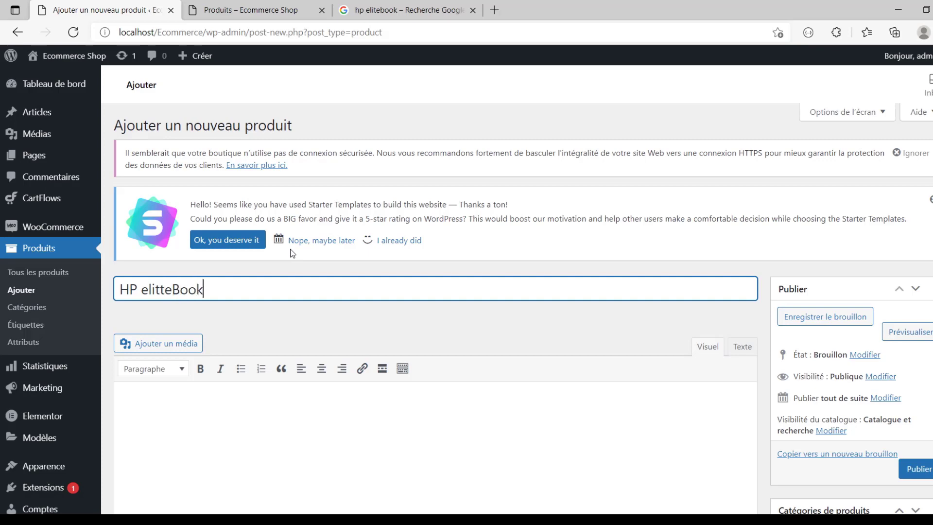
# Begin the product description with the line "Hp ElliteBook"
pyautogui.scroll(-3, 291, 249)
pyautogui.click(273, 257)
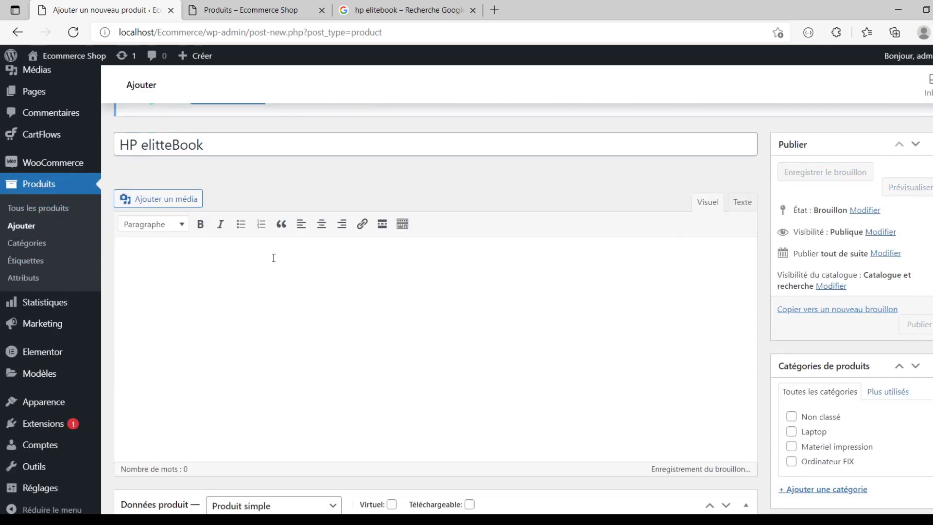
pyautogui.write('Hp Ell')
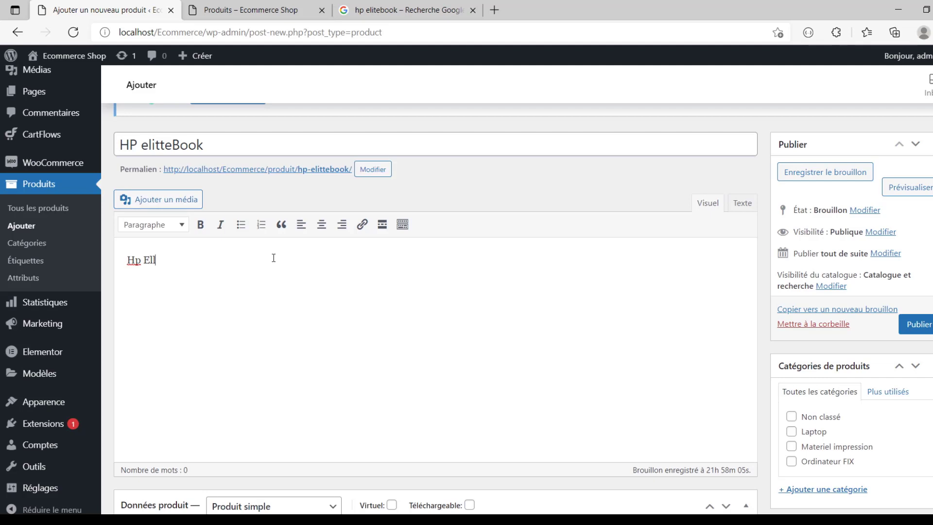
pyautogui.write('iteBook')
pyautogui.press('Return')
# Add the description line "configuration I5 4G de Ram 500G de stokage type SSD"
pyautogui.write('configurat')
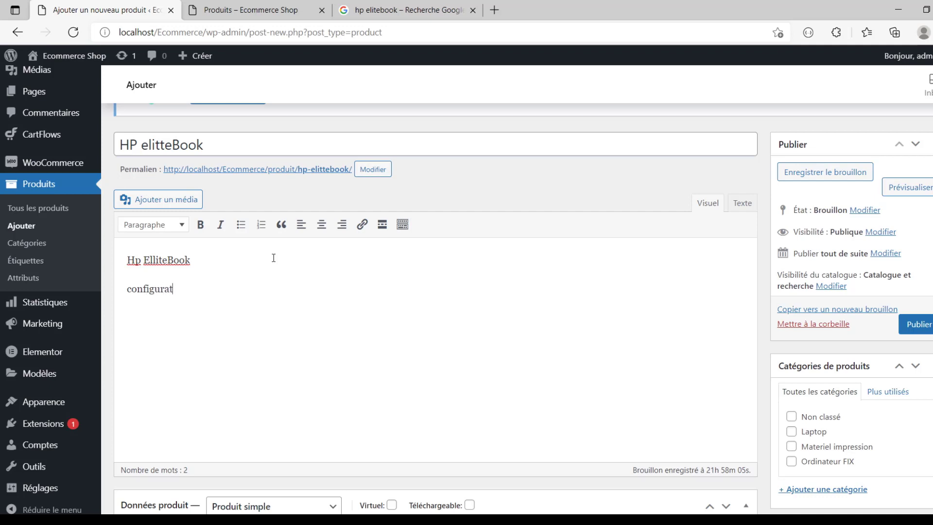
pyautogui.write('ion I5 4G de Ram 50')
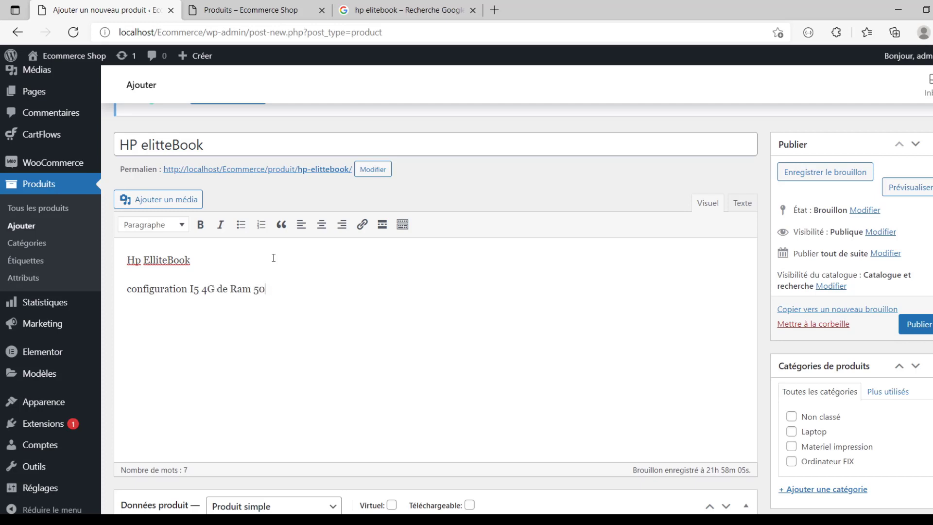
pyautogui.write('0G HD')
pyautogui.press('BackSpace')
pyautogui.press('BackSpace')
pyautogui.write('d')
pyautogui.write('e stokac')
pyautogui.press('BackSpace')
pyautogui.press('BackSpace')
pyautogui.write('ckage')
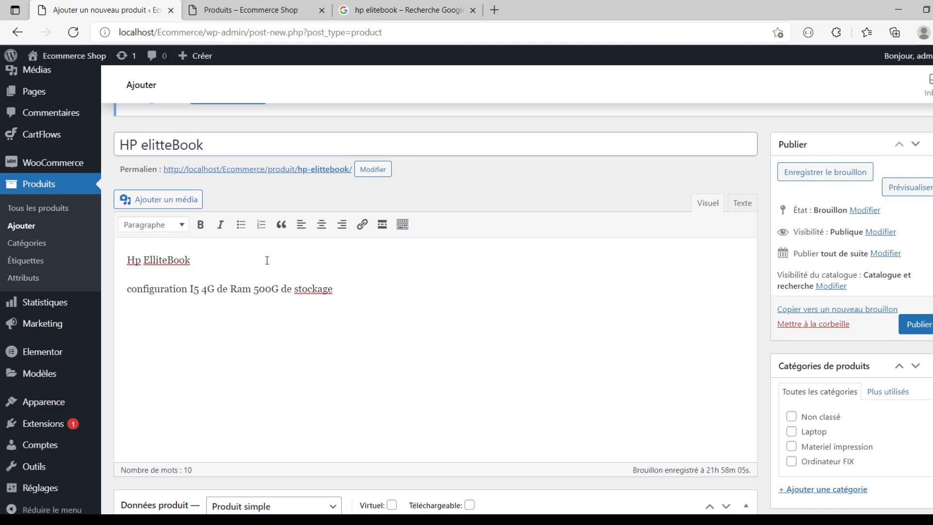
pyautogui.press('BackSpace')
pyautogui.click(358, 294)
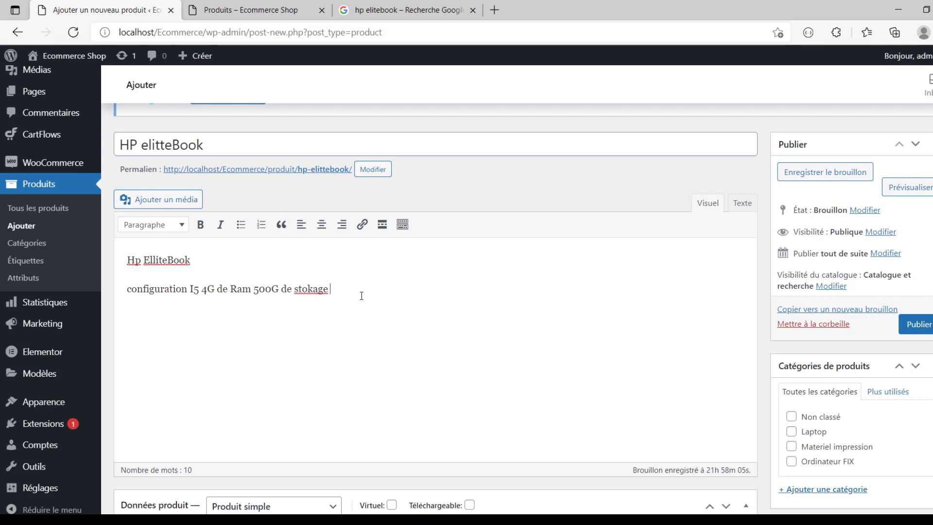
pyautogui.write('type S')
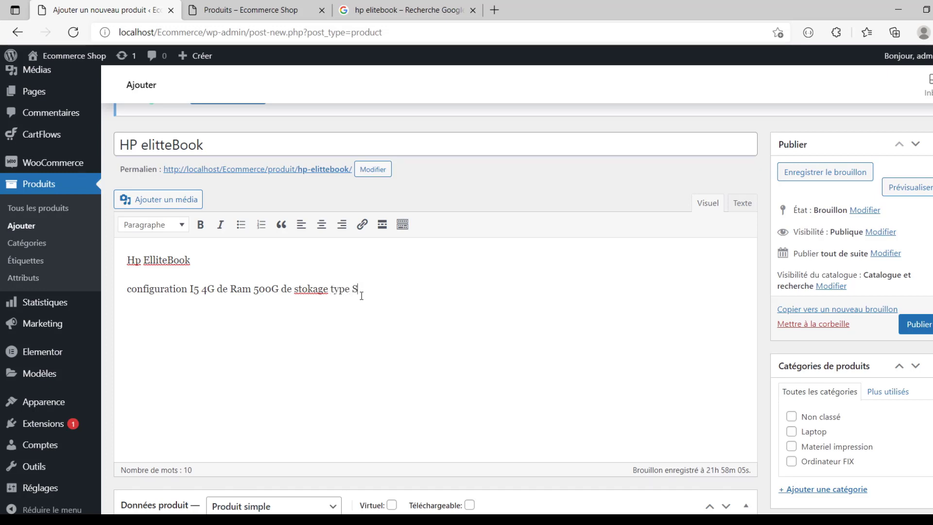
pyautogui.write('SD')
# Add the description lines "Ecran 14 pouce led" and "Graphique 256m"
pyautogui.write('an ')
pyautogui.write('14')
pyautogui.write(' pou')
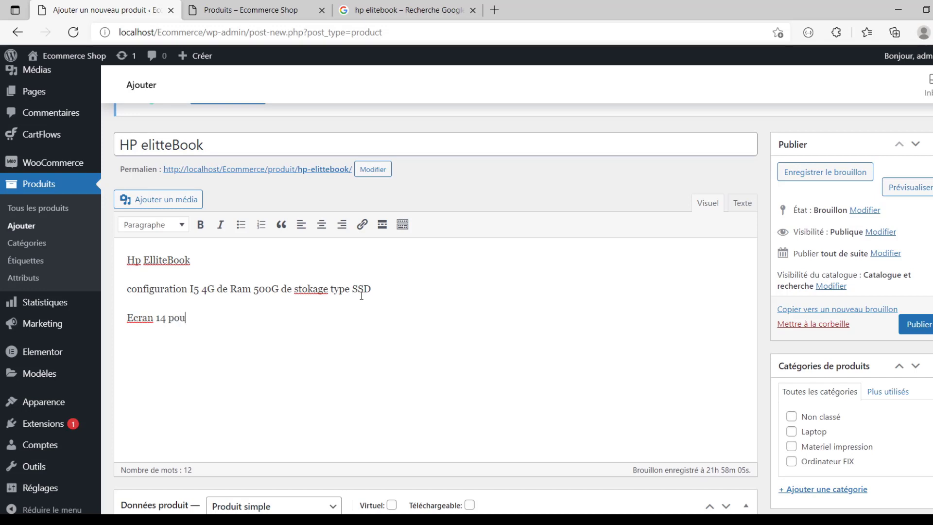
pyautogui.write('ce')
pyautogui.write('que 256m')
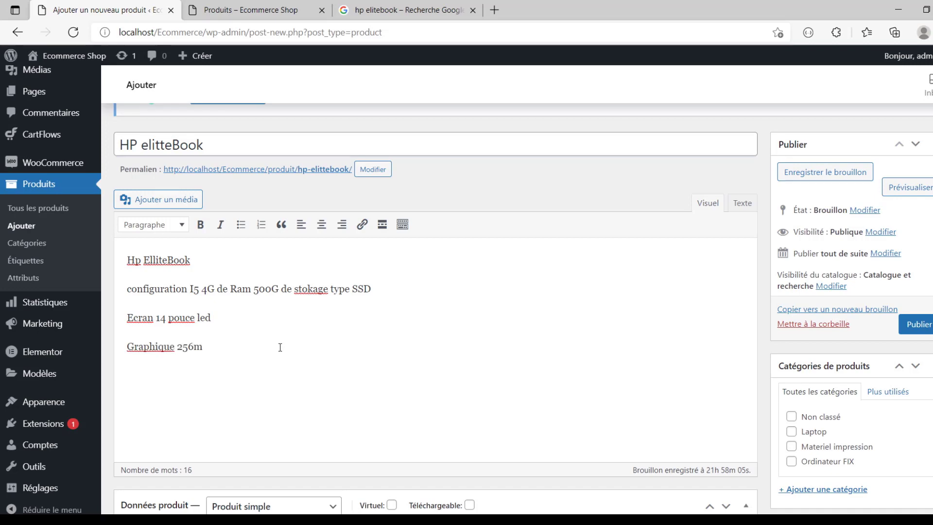
# Set the product's regular price to $250 and its promotional price to $244
pyautogui.scroll(-5, 281, 348)
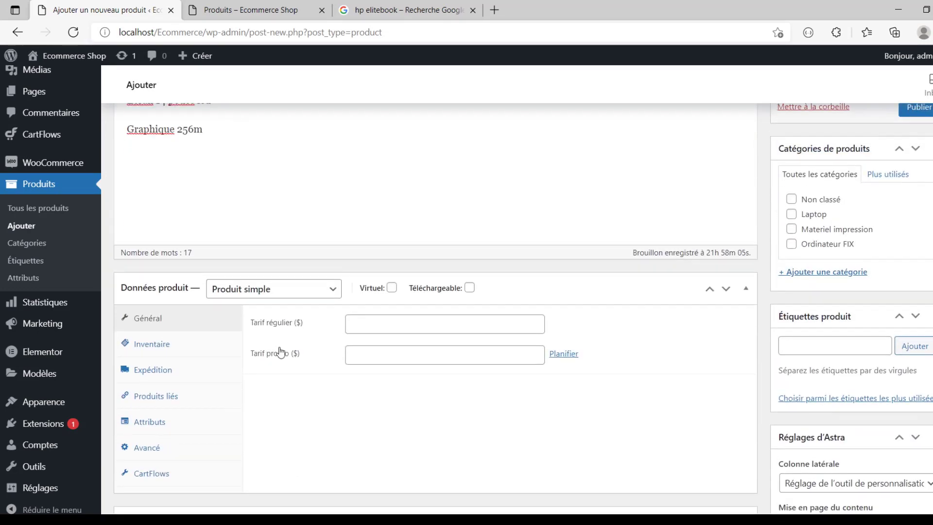
pyautogui.click(355, 323)
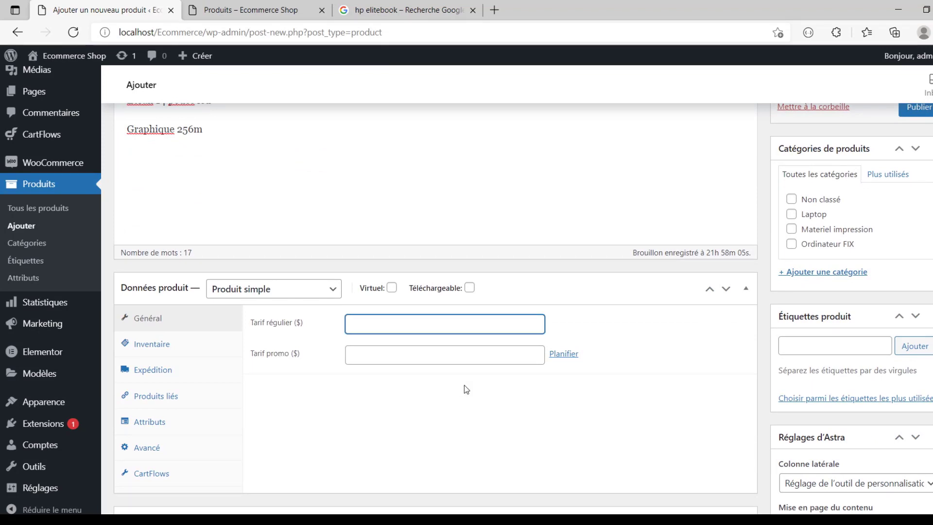
pyautogui.write('250')
pyautogui.press('Tab')
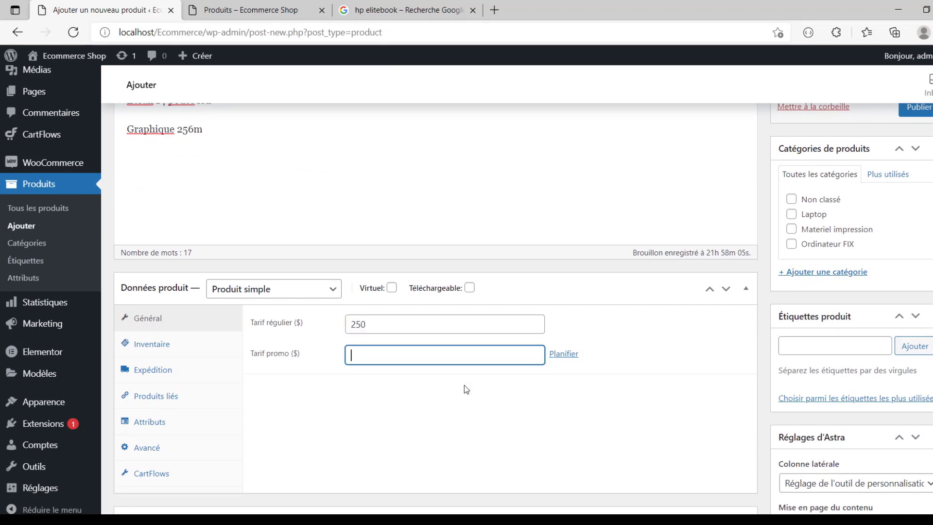
pyautogui.write('244')
# Set the product's UGS to P00001 and enable stock management at product level
pyautogui.scroll(-3, 464, 385)
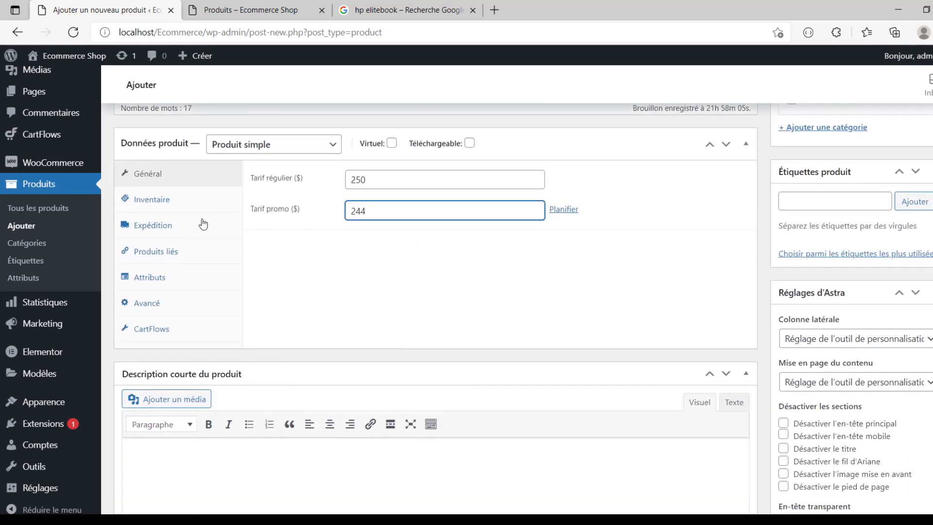
pyautogui.click(179, 199)
pyautogui.click(406, 181)
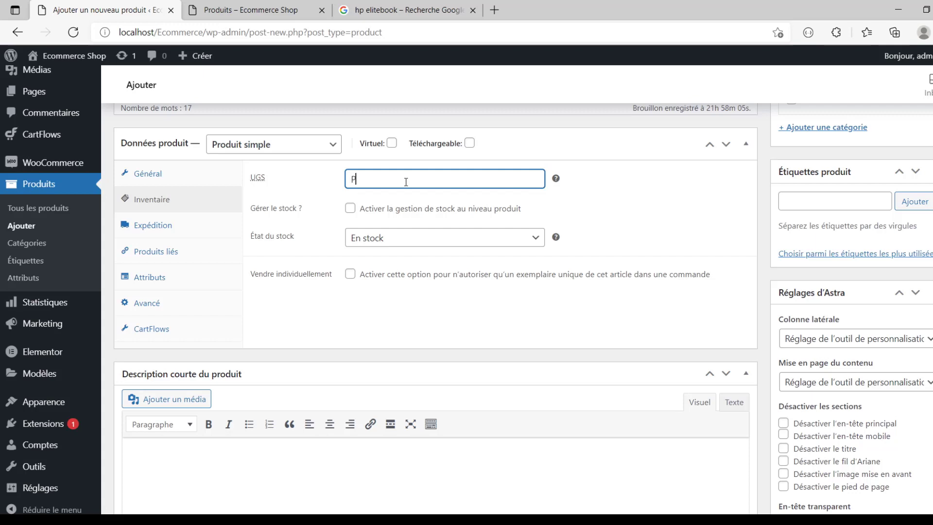
pyautogui.write('P00001')
pyautogui.click(364, 208)
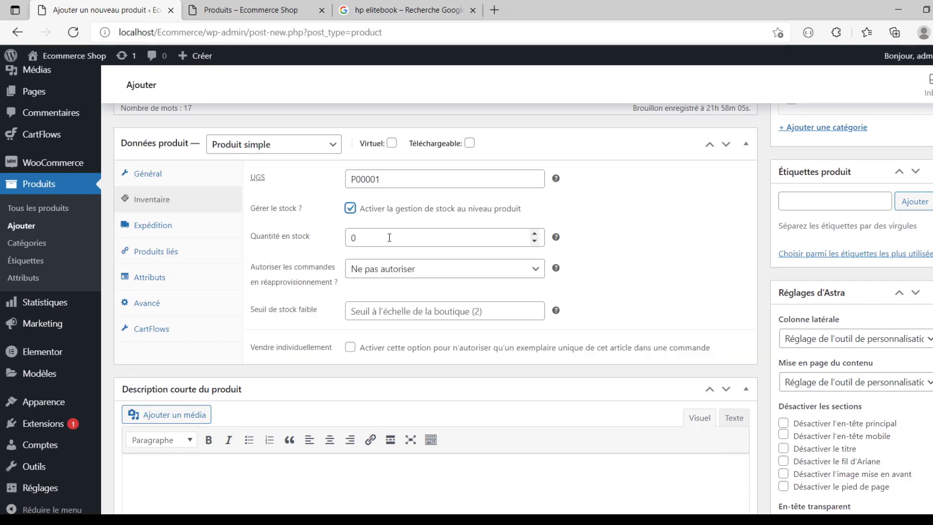
# Set the product's stock quantity to 50 and the backorder option to "Autoriser"
pyautogui.moveTo(389, 238); pyautogui.dragTo(301, 241)
pyautogui.write('5')
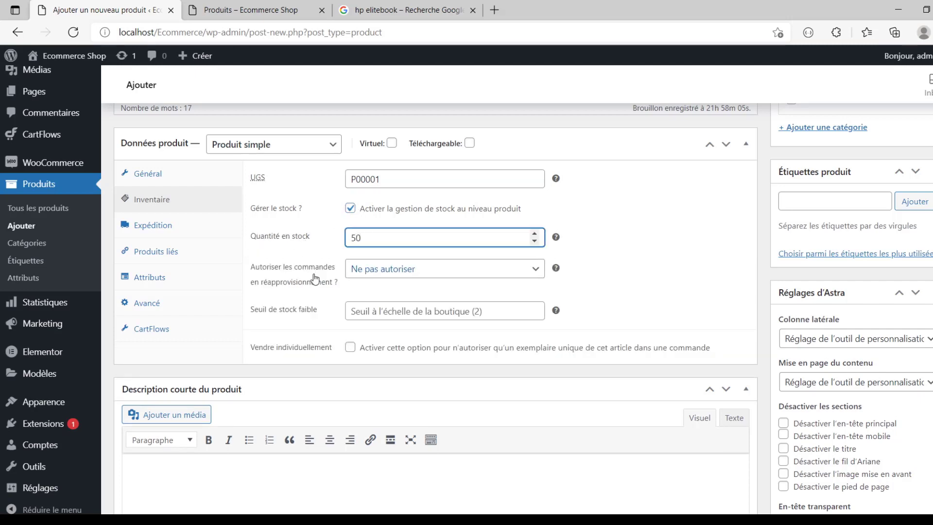
pyautogui.click(403, 270)
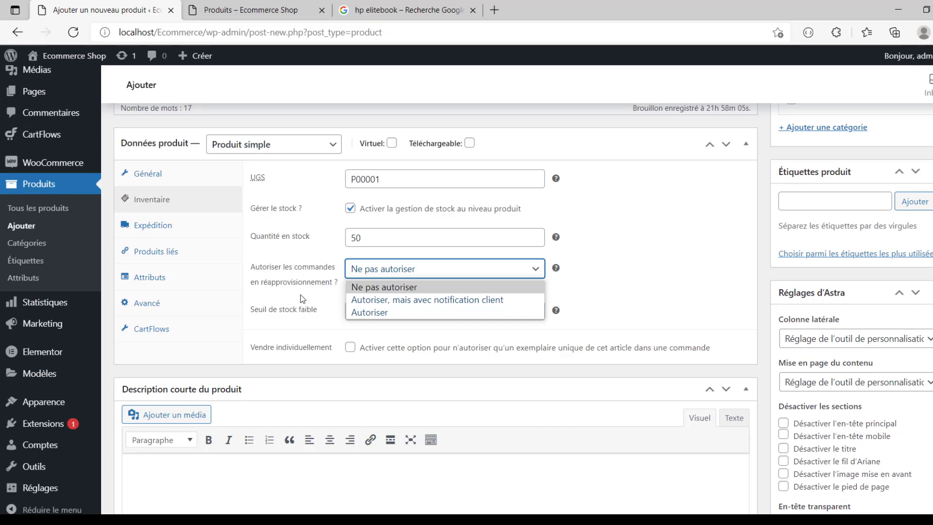
pyautogui.click(357, 314)
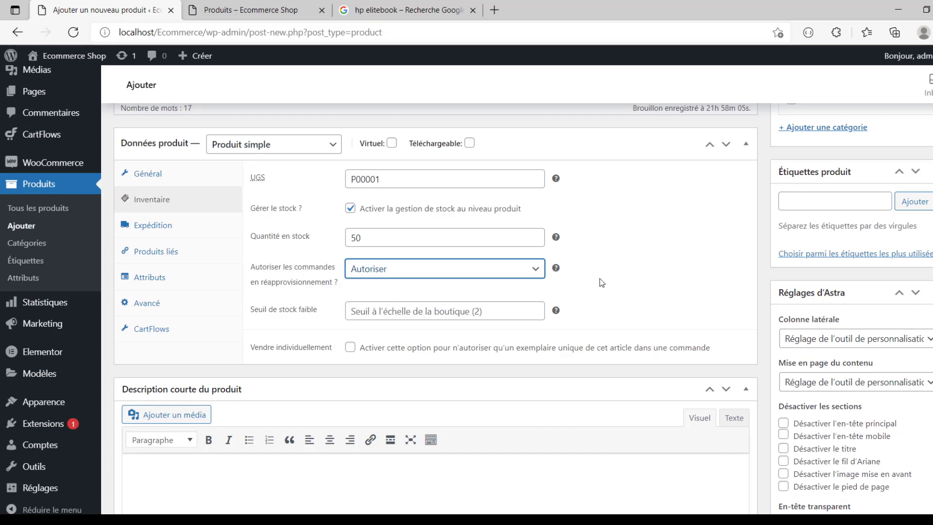
# Set the product's low stock threshold to 10
pyautogui.scroll(-2, 584, 277)
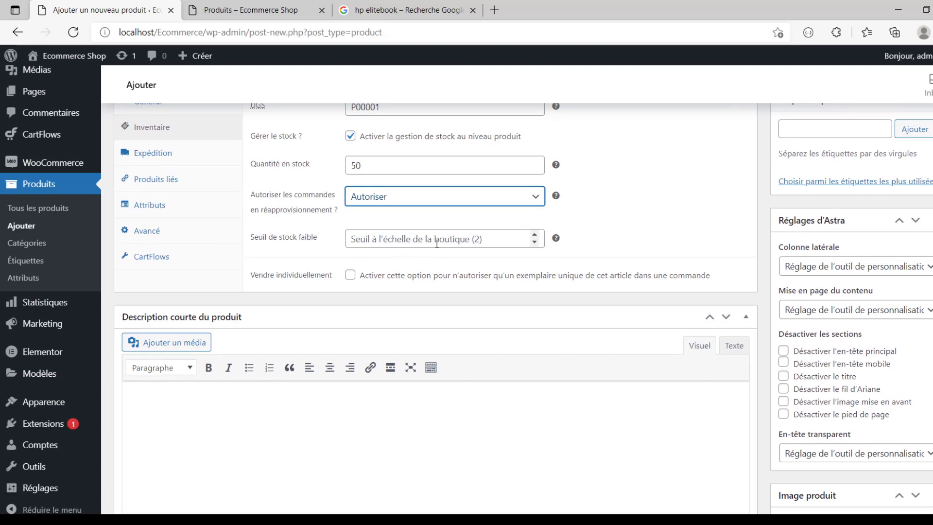
pyautogui.click(475, 238)
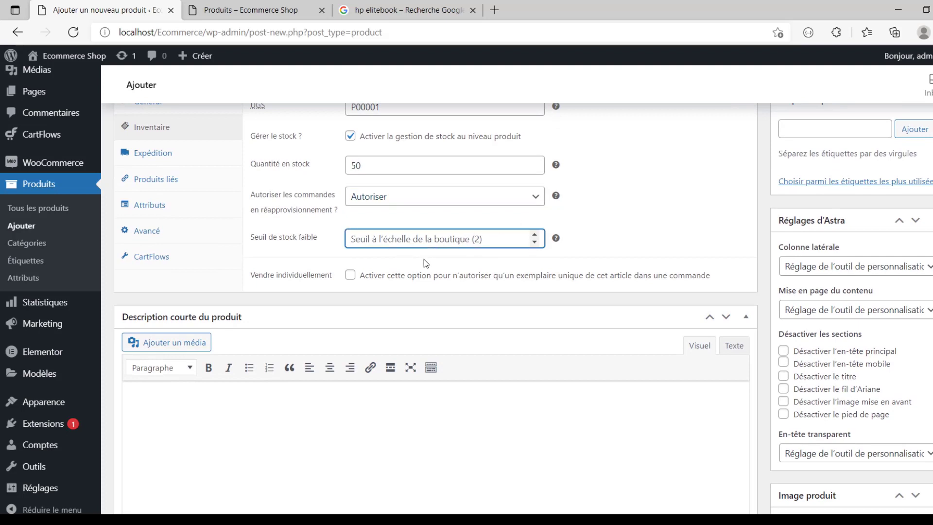
pyautogui.write('10')
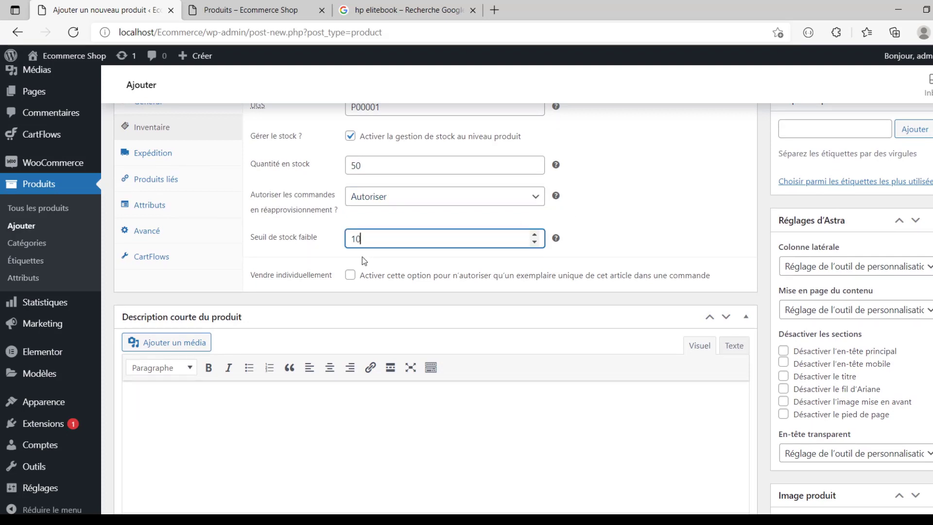
pyautogui.click(614, 185)
pyautogui.scroll(2, 614, 184)
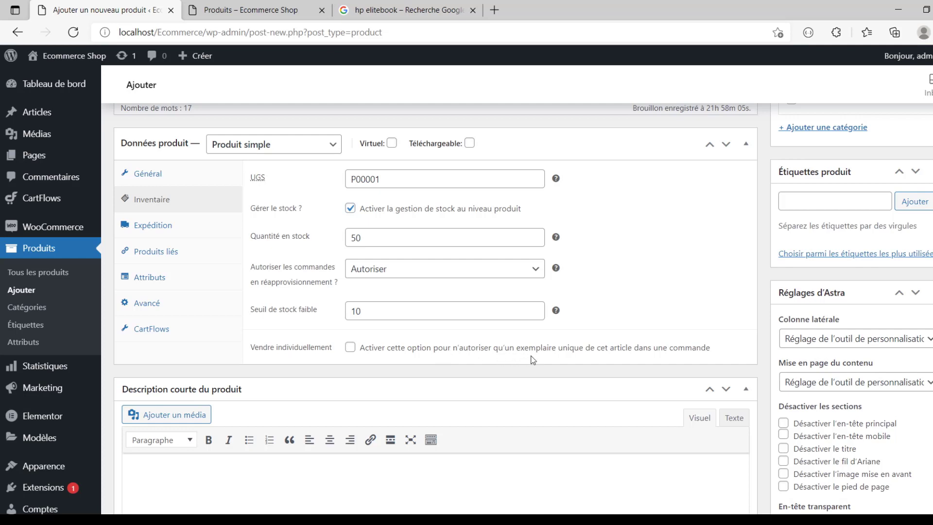
# Set the shipping weight to 10 kg and the dimensions to 25 × 15 × 4 cm, keeping "Pas de classe d'expédition"
pyautogui.click(154, 226)
pyautogui.click(398, 184)
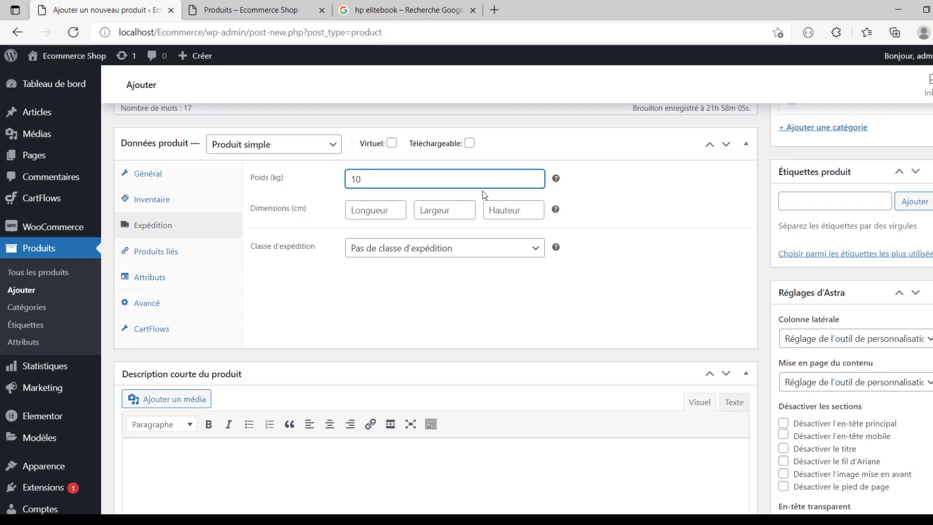
pyautogui.moveTo(555, 179)
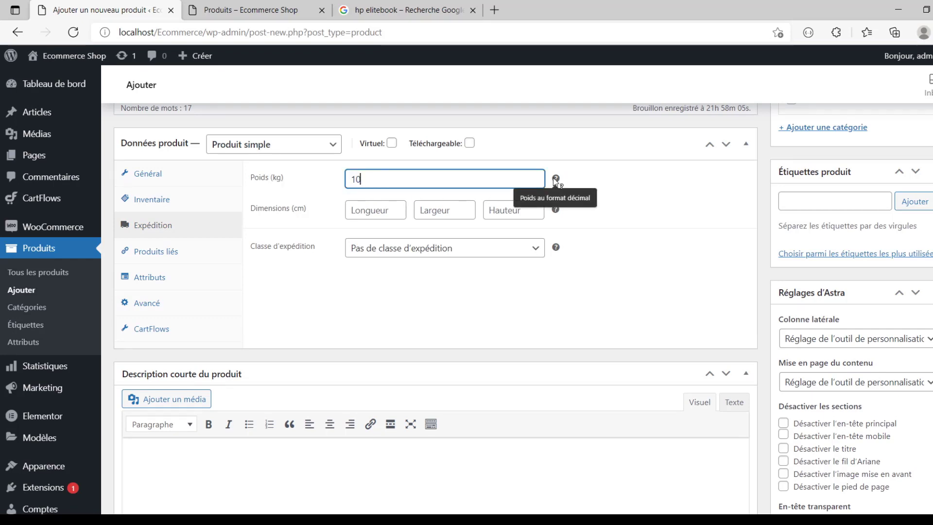
pyautogui.click(398, 209)
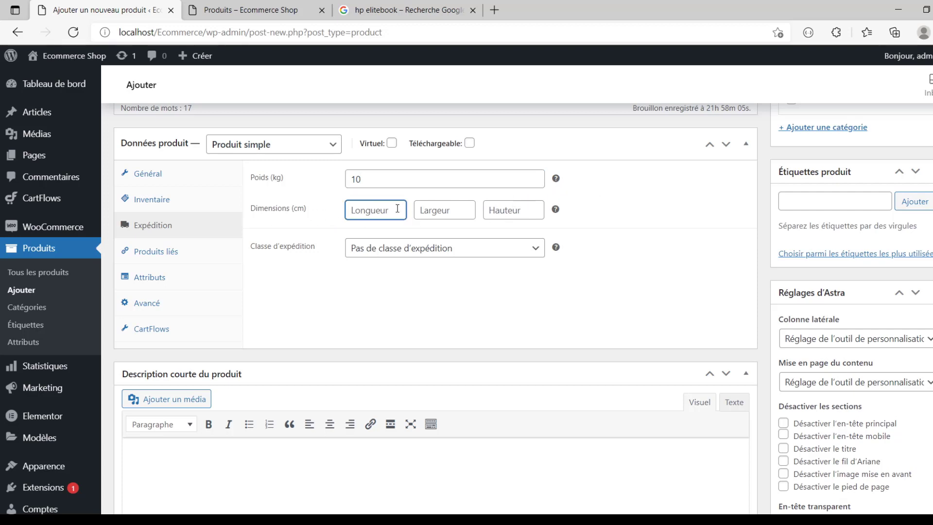
pyautogui.write('25')
pyautogui.click(443, 212)
pyautogui.write('15')
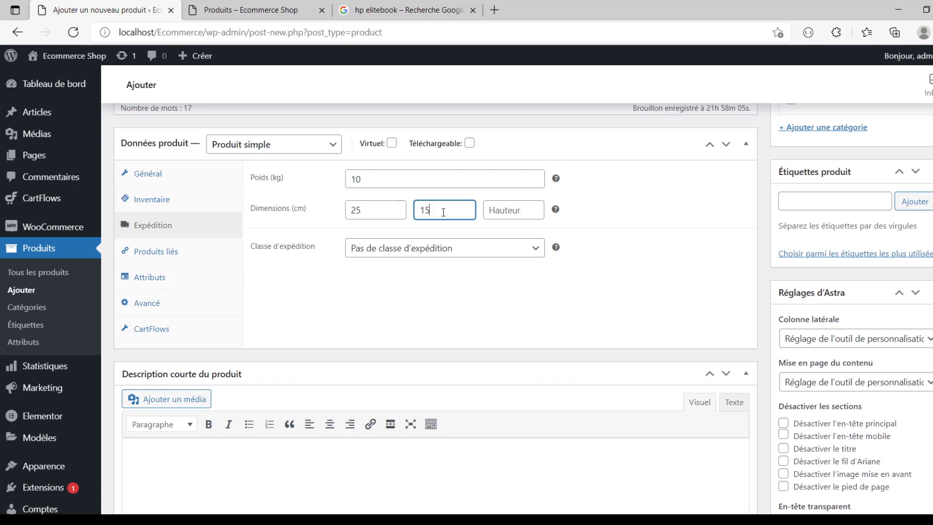
pyautogui.click(490, 212)
pyautogui.write('4')
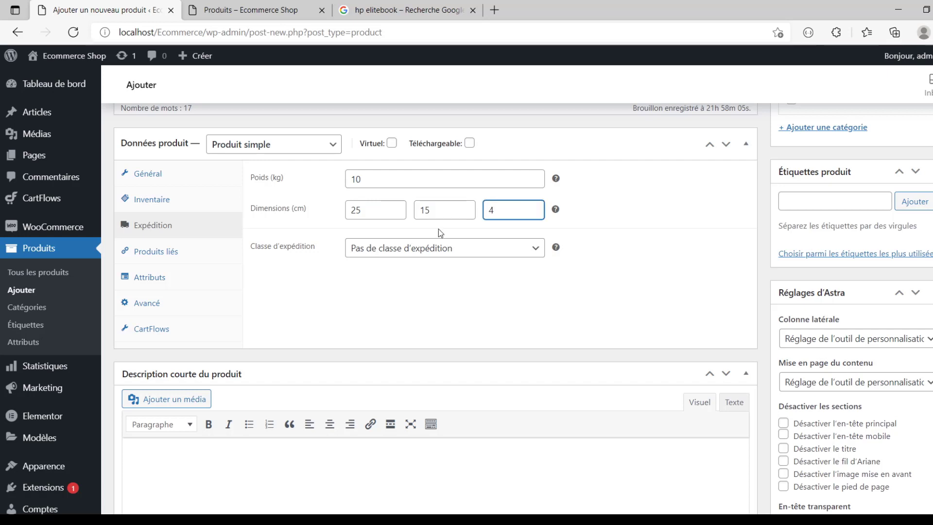
pyautogui.click(358, 251)
pyautogui.click(389, 268)
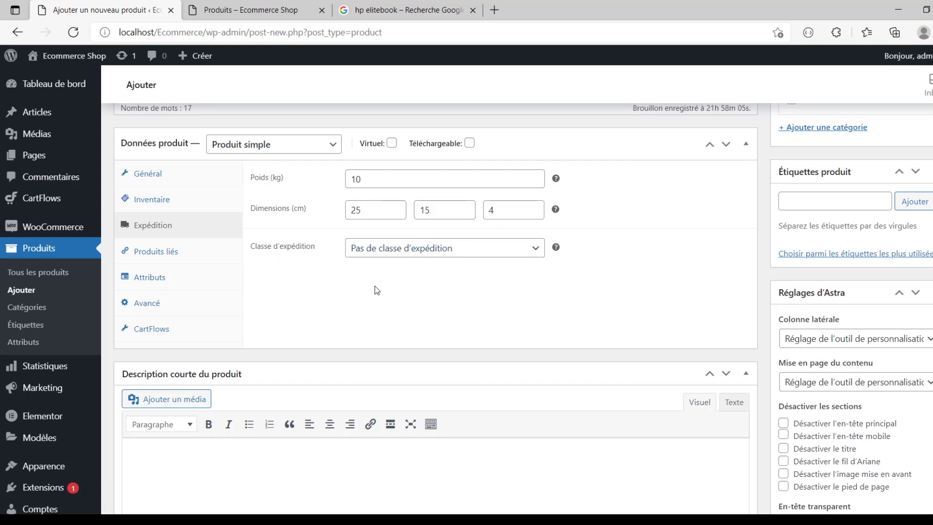
# Search for "can" and add Imprimante Canon Mf 3010 as a suggested product
pyautogui.click(171, 262)
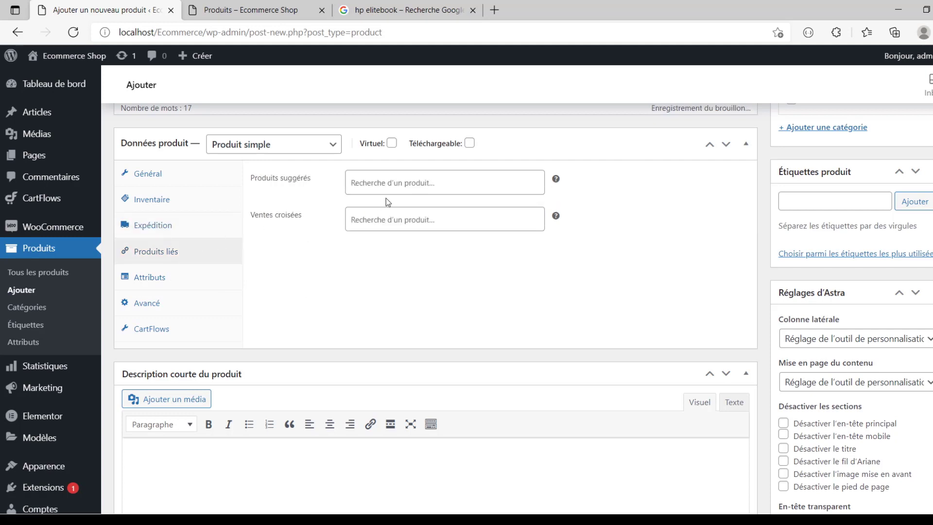
pyautogui.click(423, 176)
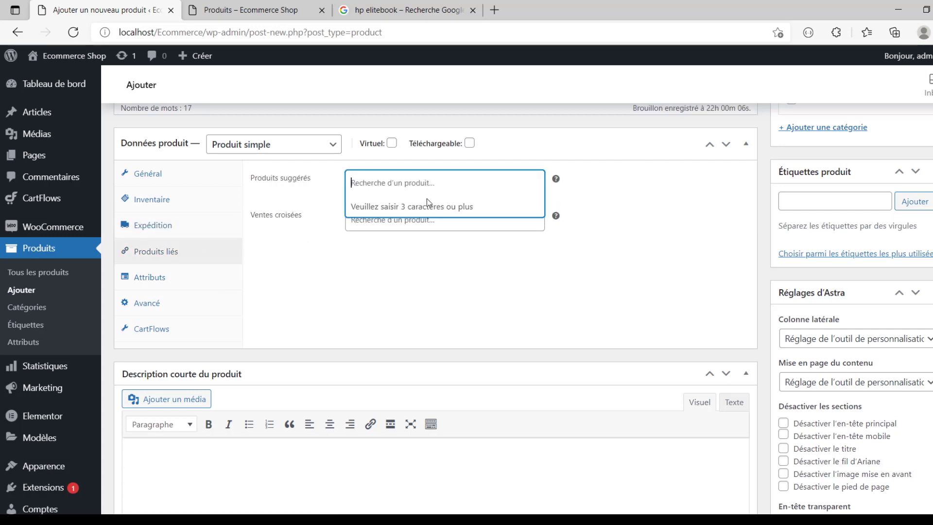
pyautogui.write('can')
pyautogui.press('BackSpace')
pyautogui.press('BackSpace')
pyautogui.press('BackSpace')
pyautogui.write('can')
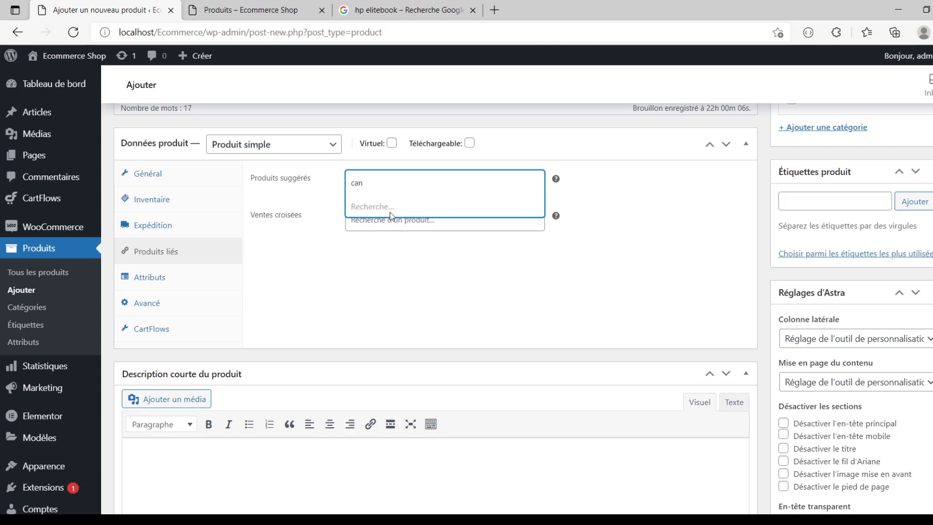
pyautogui.click(440, 209)
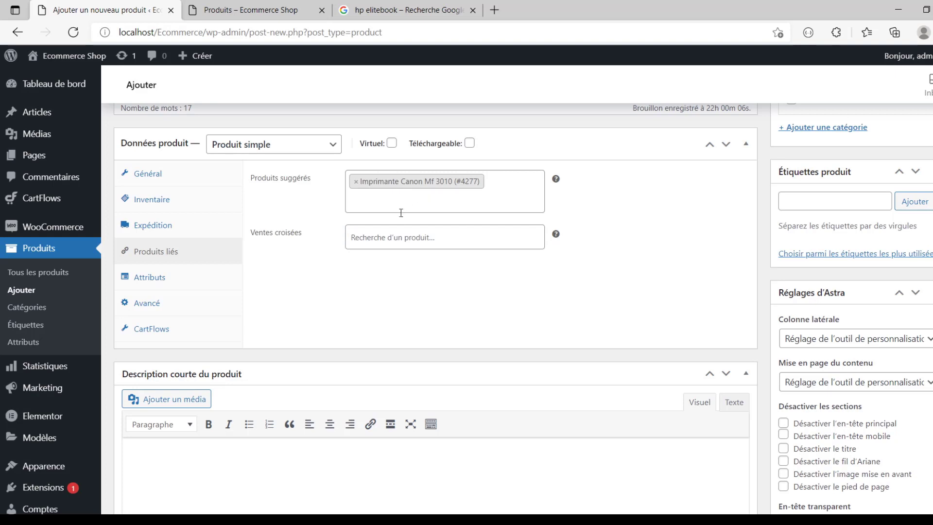
# Add Imprimante Canon Mf 3010 as a cross-sell product
pyautogui.click(378, 237)
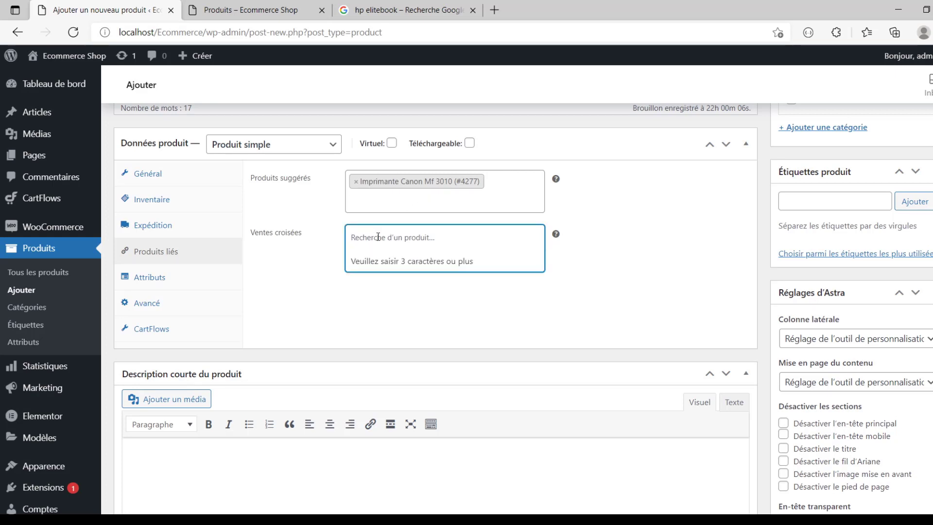
pyautogui.write('can')
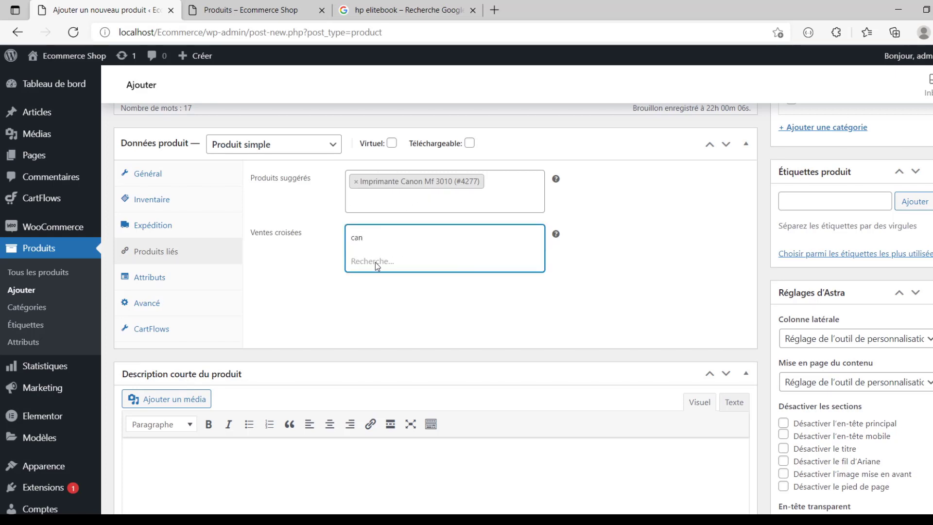
pyautogui.click(382, 263)
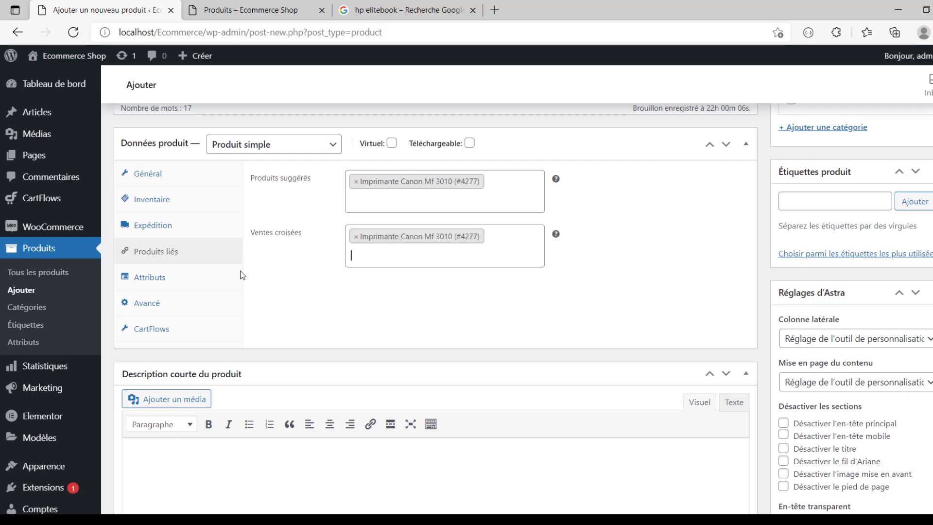
# Look over the fields of a blank custom product attribute and the product's advanced settings
pyautogui.click(150, 281)
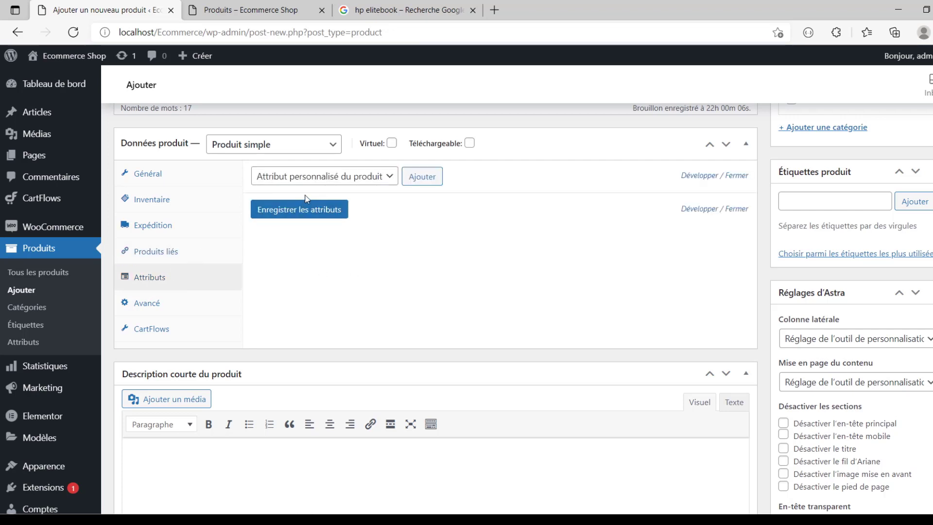
pyautogui.click(413, 180)
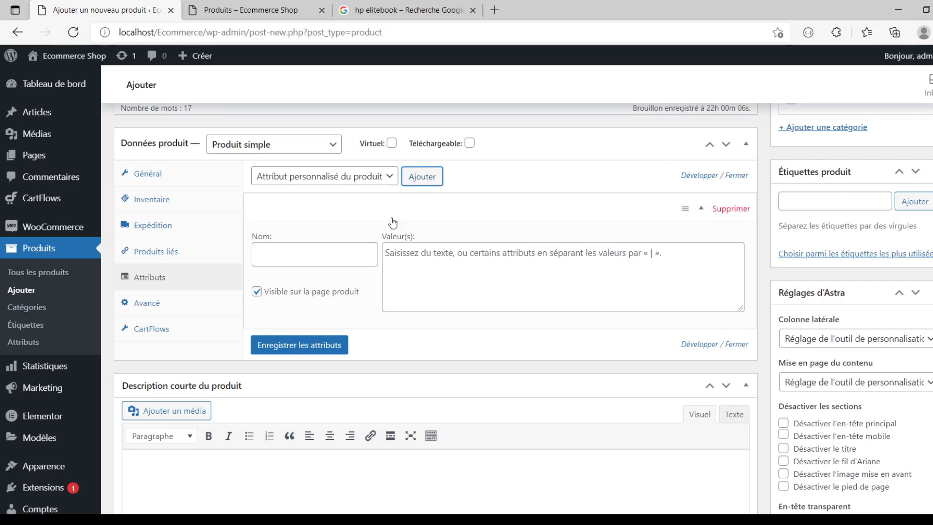
pyautogui.click(214, 309)
pyautogui.click(214, 309)
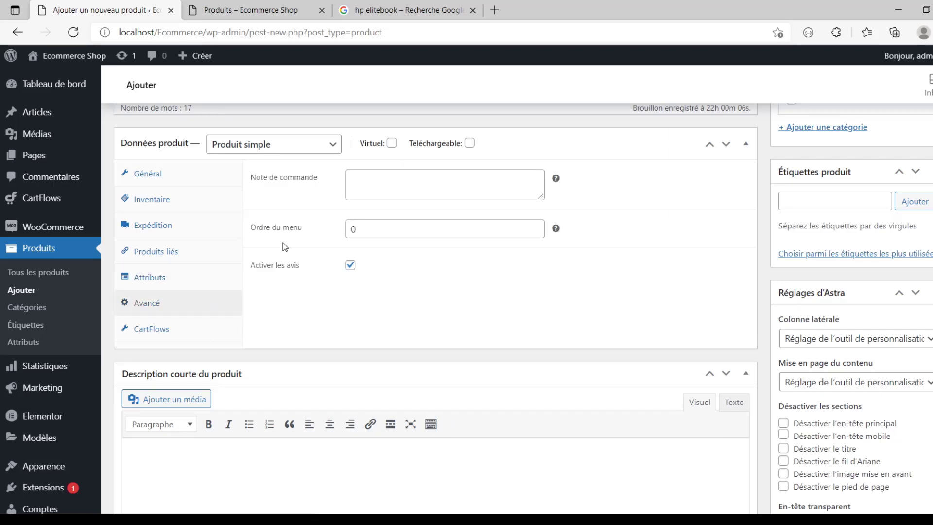
# Upload the laptop picture pc-hp.jpg and insert it into the product's short description
pyautogui.scroll(-2, 442, 293)
pyautogui.click(167, 327)
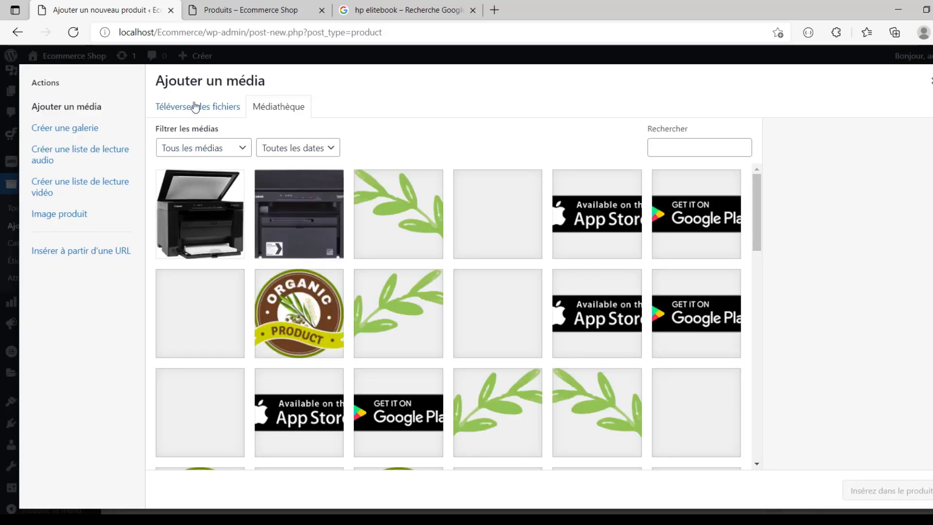
pyautogui.click(198, 108)
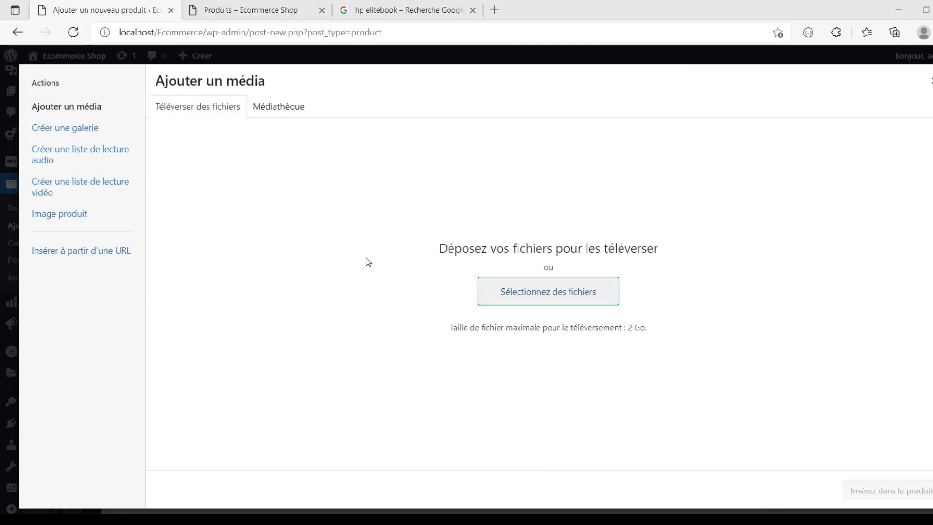
pyautogui.click(549, 291)
pyautogui.doubleClick(285, 104)
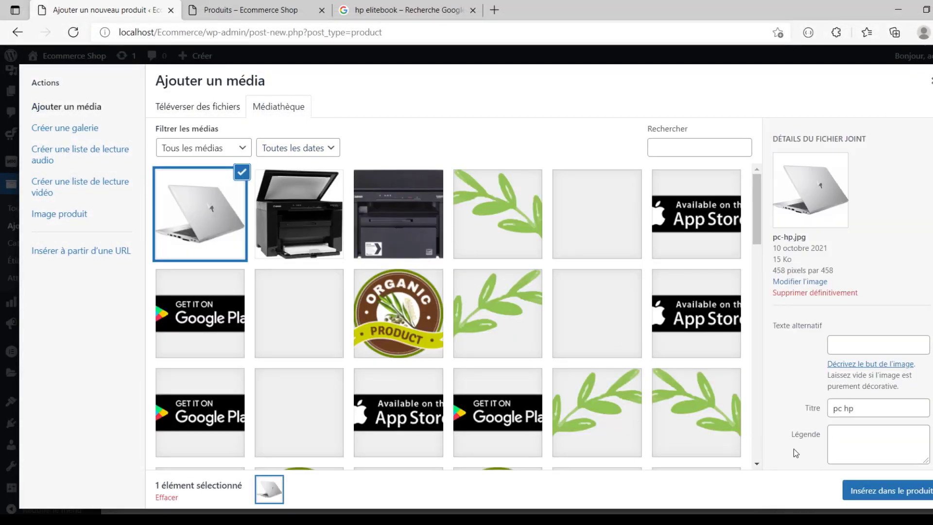
pyautogui.click(850, 489)
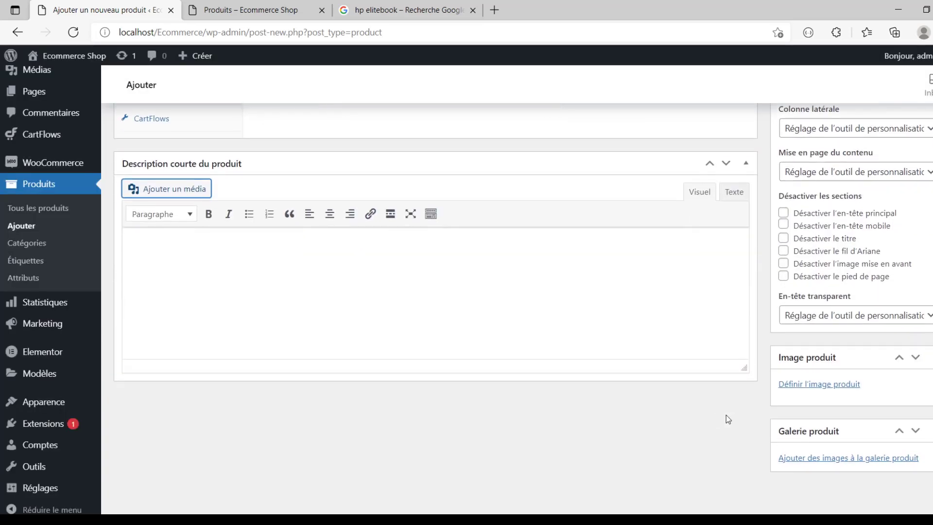
# Set pc-hp.jpg from the media library as the product image
pyautogui.click(822, 384)
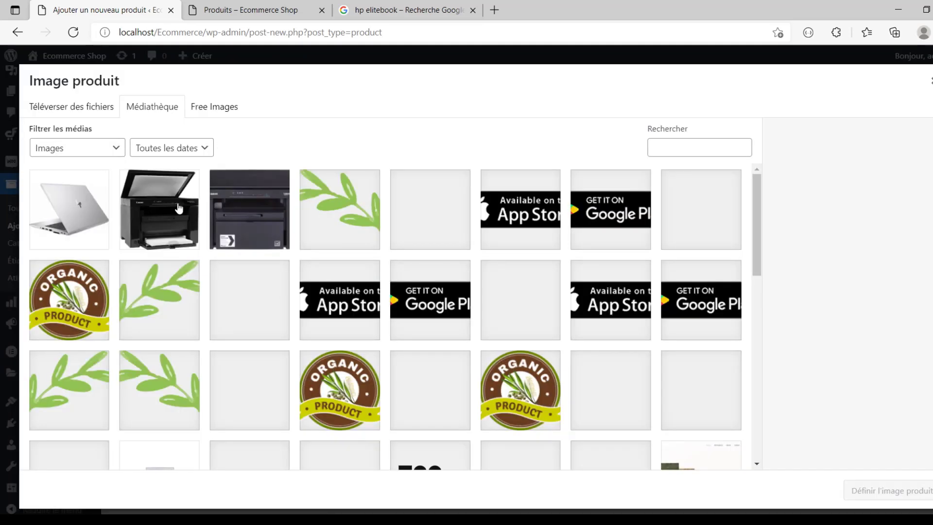
pyautogui.click(54, 182)
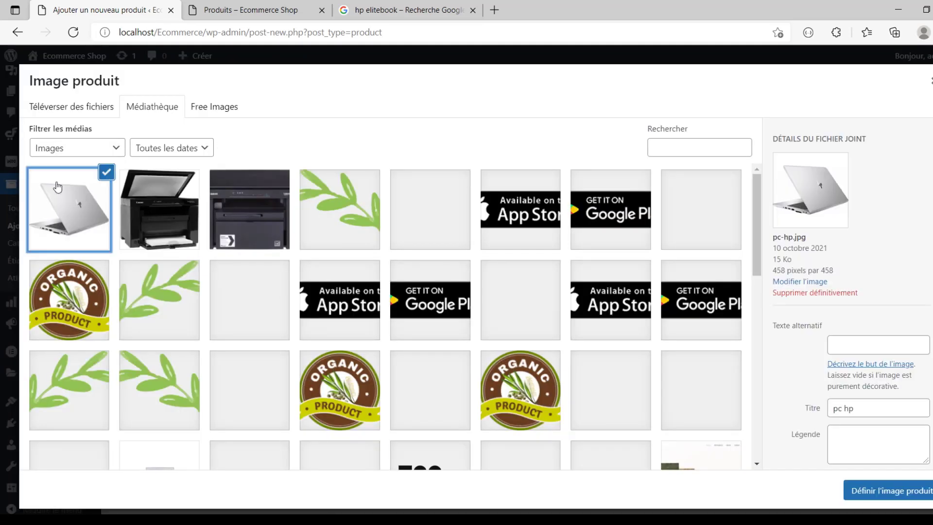
pyautogui.click(852, 486)
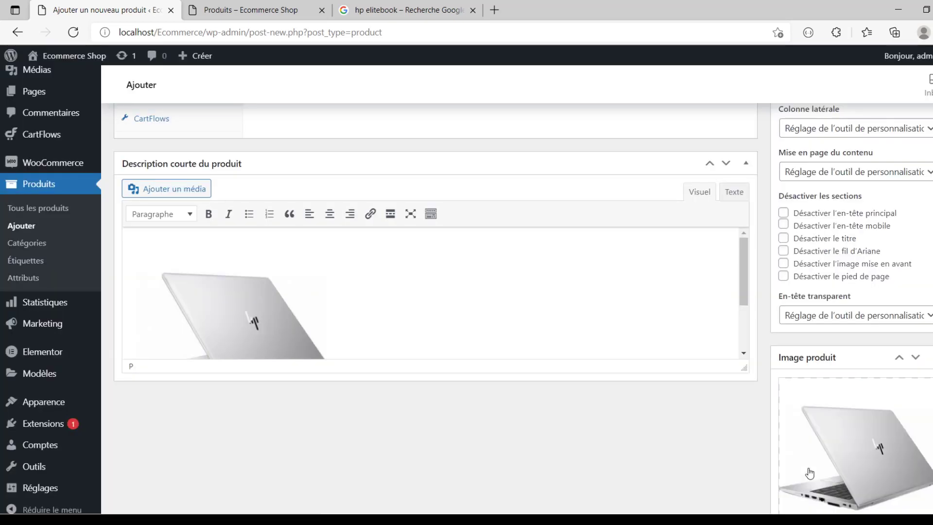
# Assign the product to the Laptop category
pyautogui.scroll(-2, 811, 472)
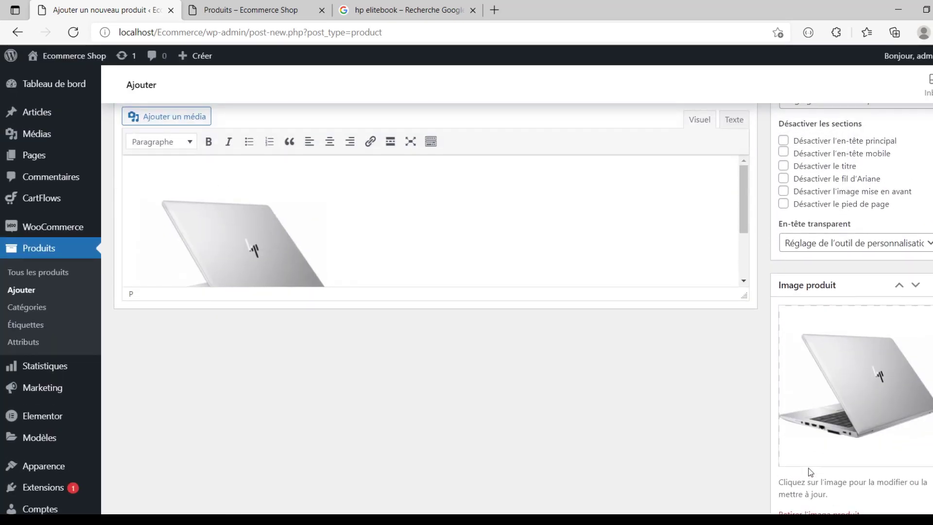
pyautogui.scroll(2, 811, 472)
pyautogui.scroll(-5, 810, 473)
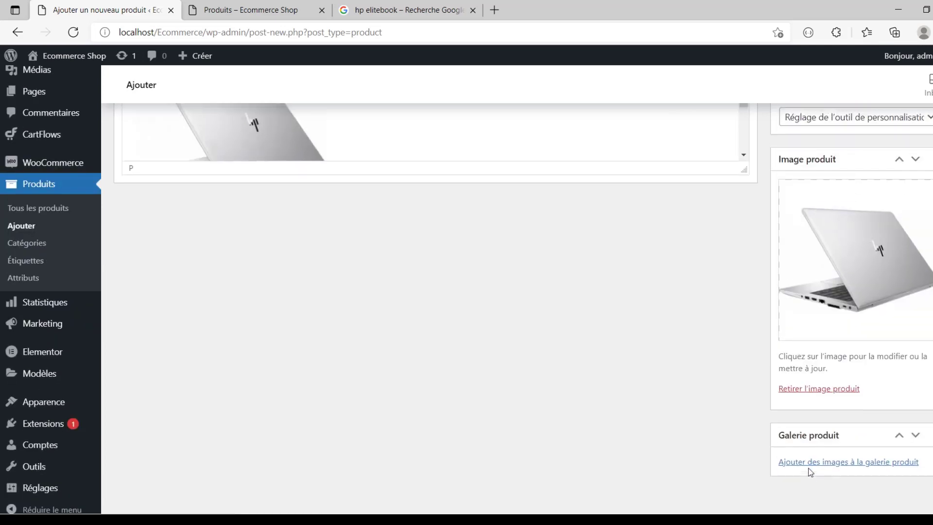
pyautogui.scroll(10, 810, 472)
pyautogui.scroll(4, 809, 472)
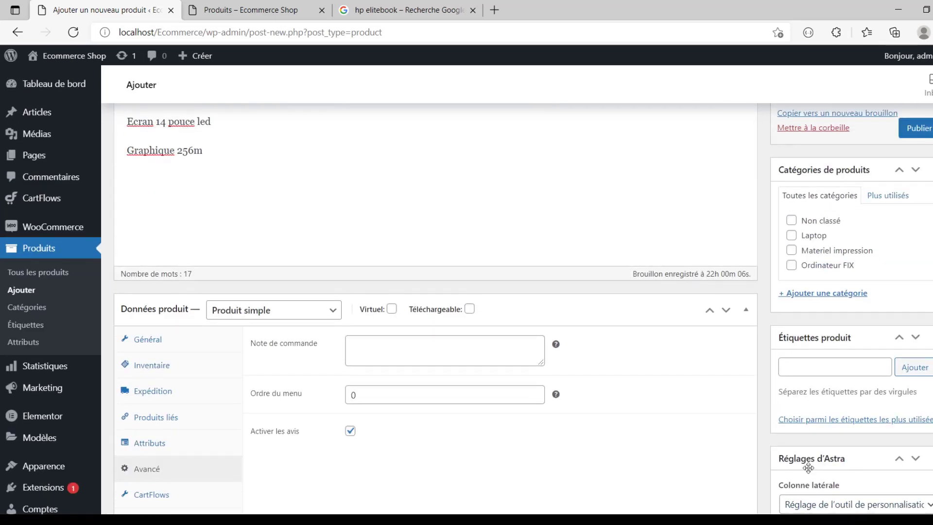
pyautogui.click(792, 236)
# Add the silver HP laptop picture from the media library to the product gallery
pyautogui.scroll(-15, 826, 340)
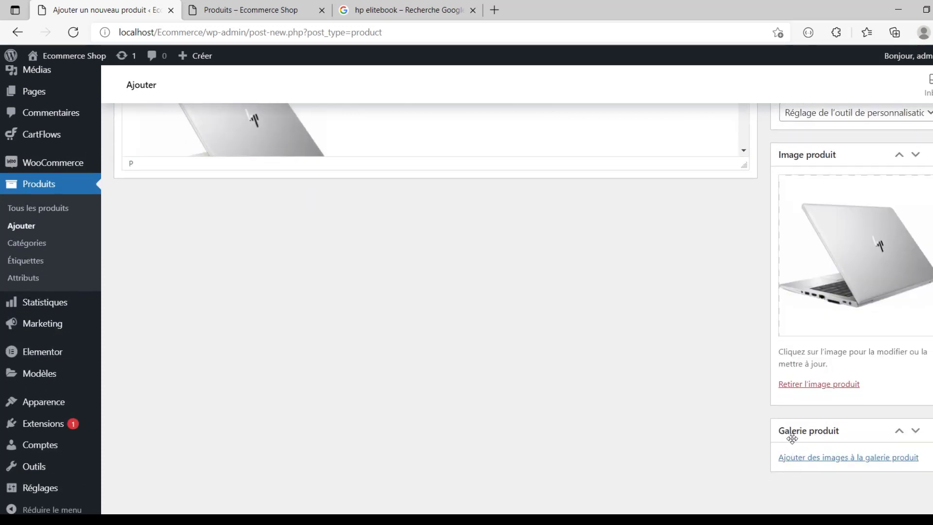
pyautogui.click(851, 459)
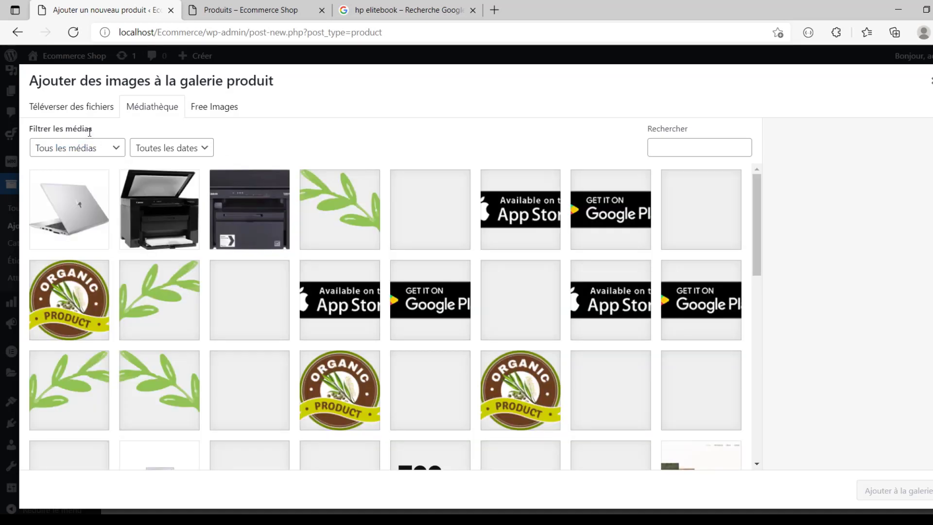
pyautogui.click(79, 203)
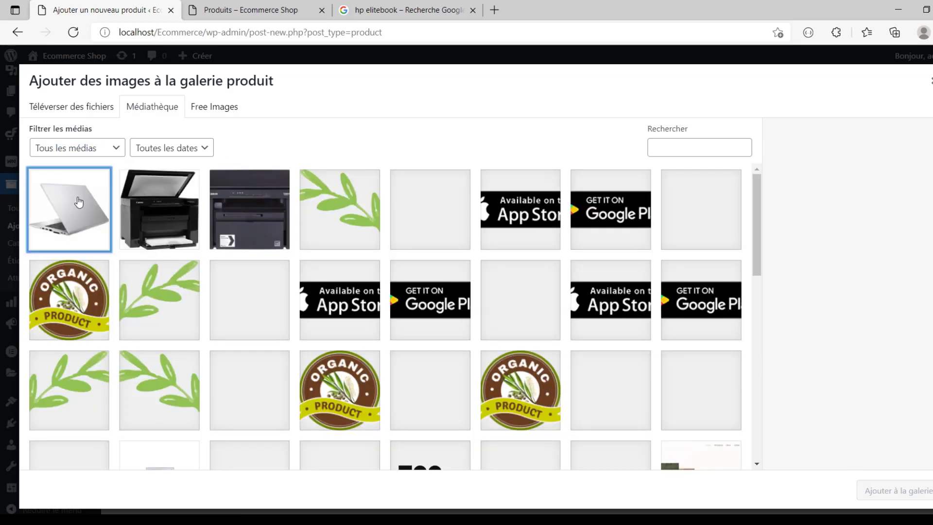
pyautogui.click(895, 492)
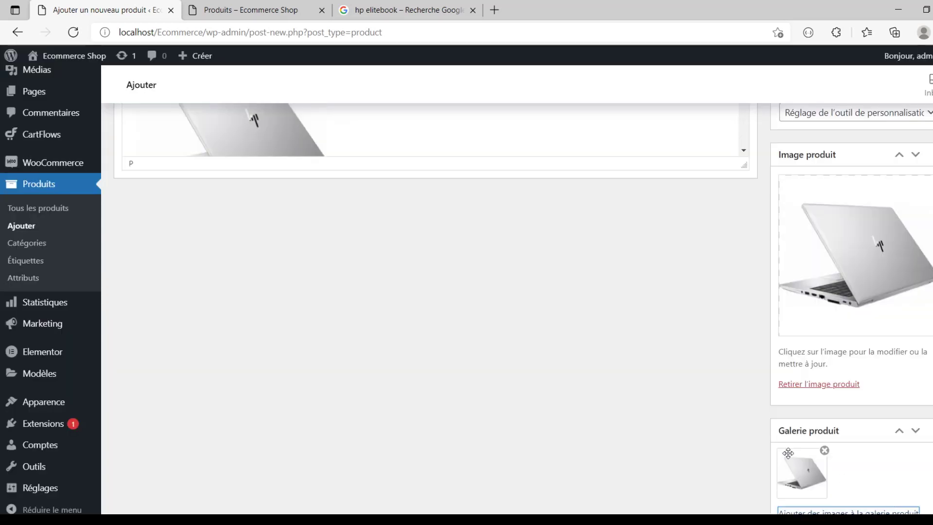
# From the Google image results for hp elitebook, save the HP EliteBook 830 G6 picture to the images folder as pc2
pyautogui.scroll(-3, 788, 452)
pyautogui.click(804, 459)
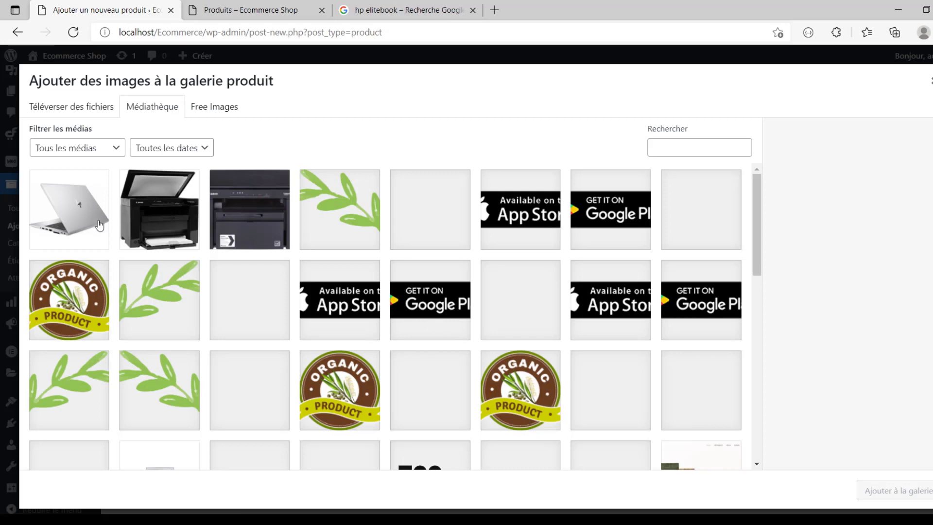
pyautogui.click(379, 6)
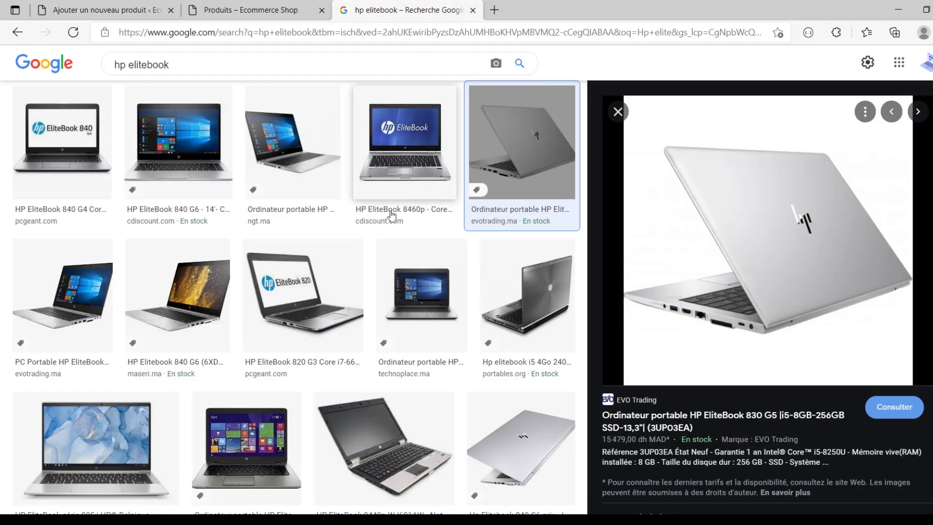
pyautogui.click(115, 301)
pyautogui.rightClick(776, 229)
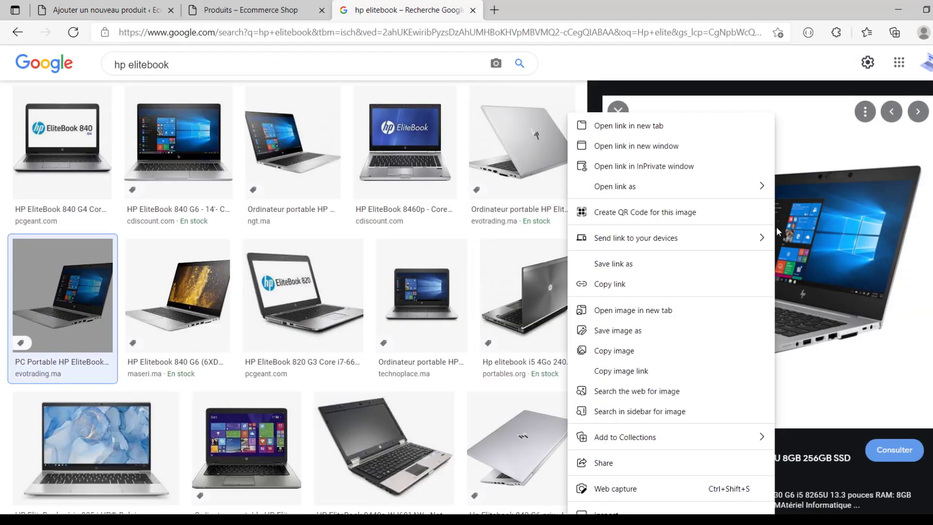
pyautogui.click(618, 330)
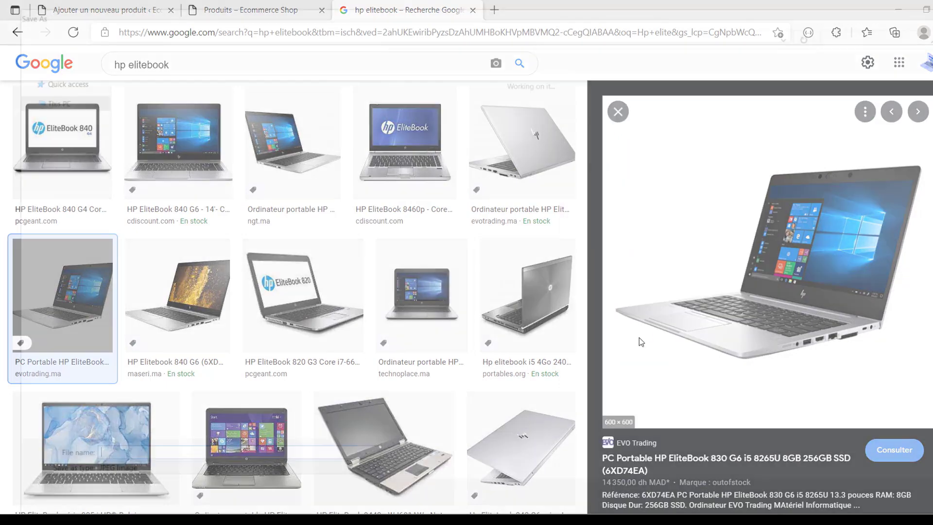
pyautogui.write('pc2')
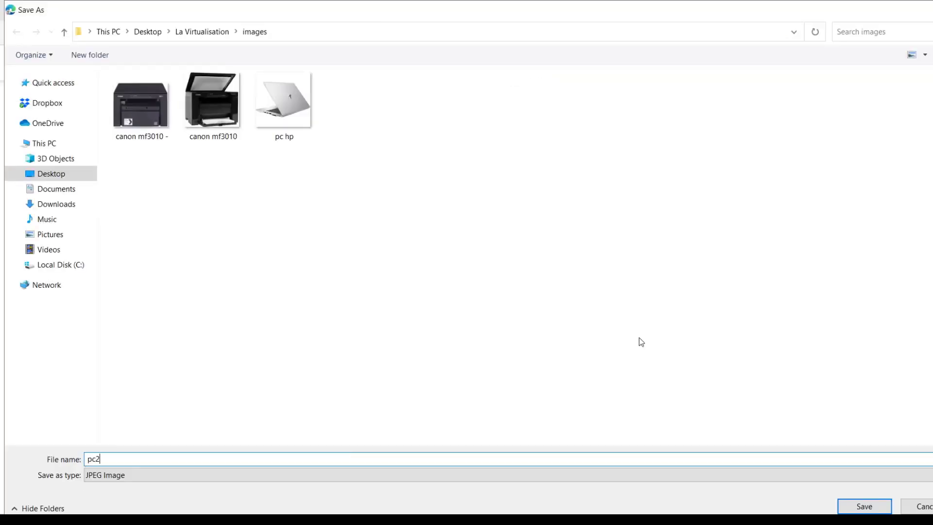
pyautogui.press('Return')
# Save the HP EliteBook 840 G2 picture from the image results as pc3
pyautogui.scroll(-1, 446, 337)
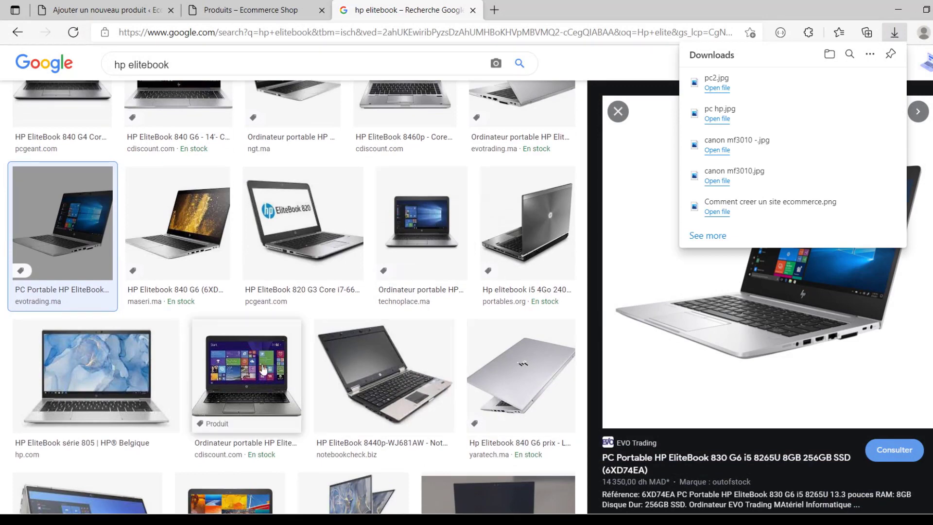
pyautogui.click(236, 370)
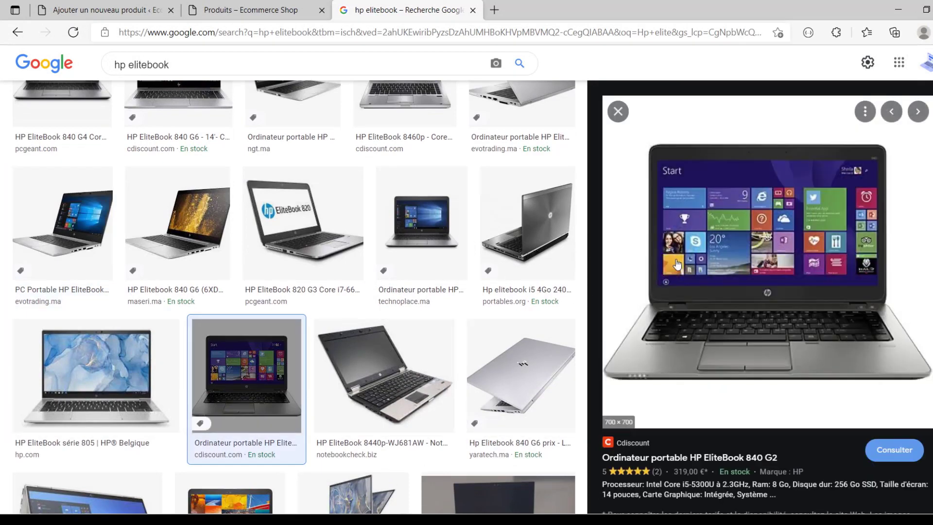
pyautogui.rightClick(677, 264)
pyautogui.click(720, 330)
pyautogui.write('p')
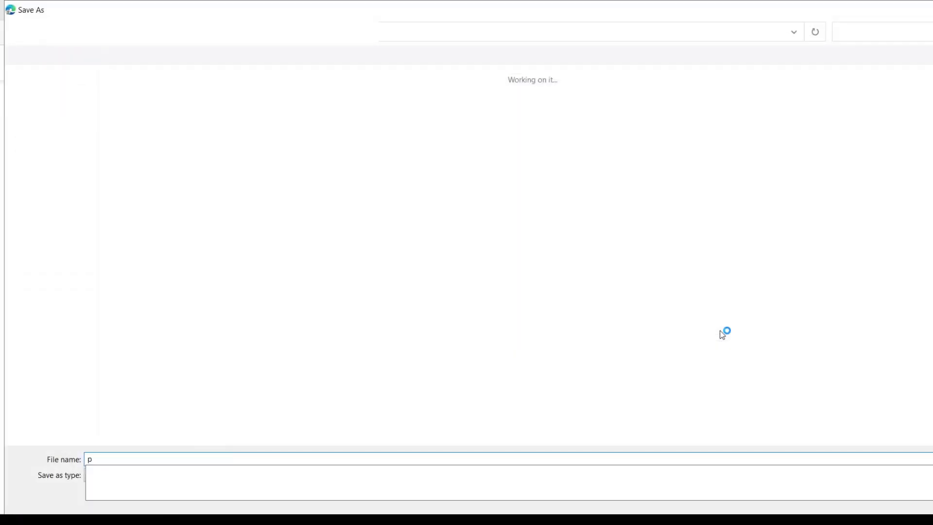
pyautogui.write('c3')
pyautogui.press('Return')
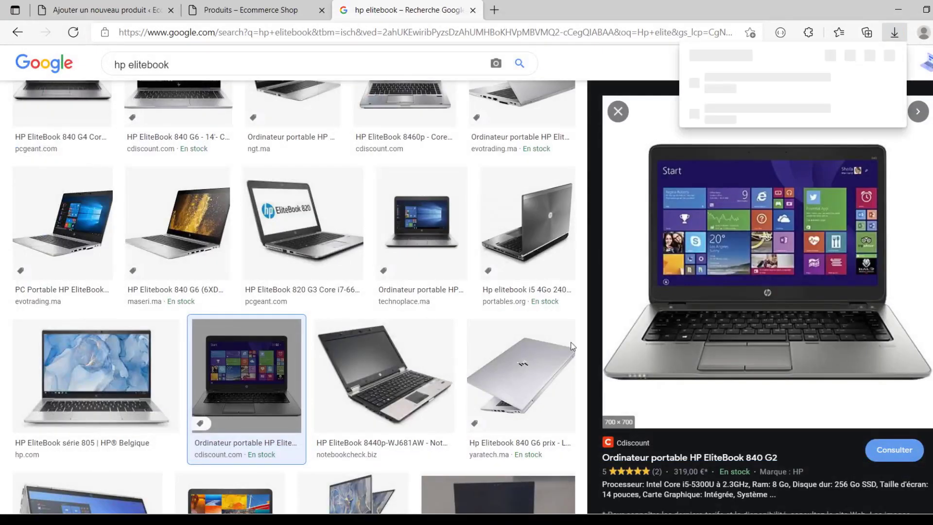
# Save the HP EliteBook x360 1040 G8 picture from the image results as pc4
pyautogui.scroll(-6, 572, 346)
pyautogui.click(353, 238)
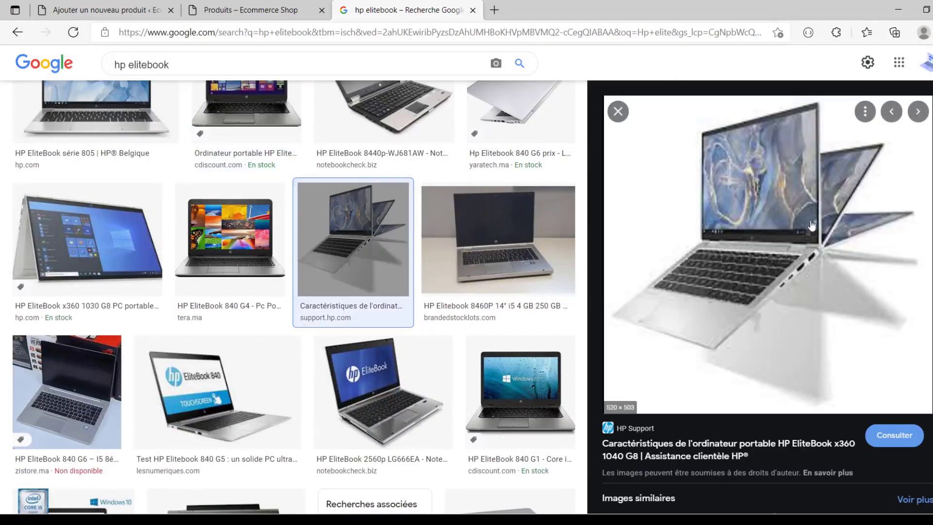
pyautogui.rightClick(821, 218)
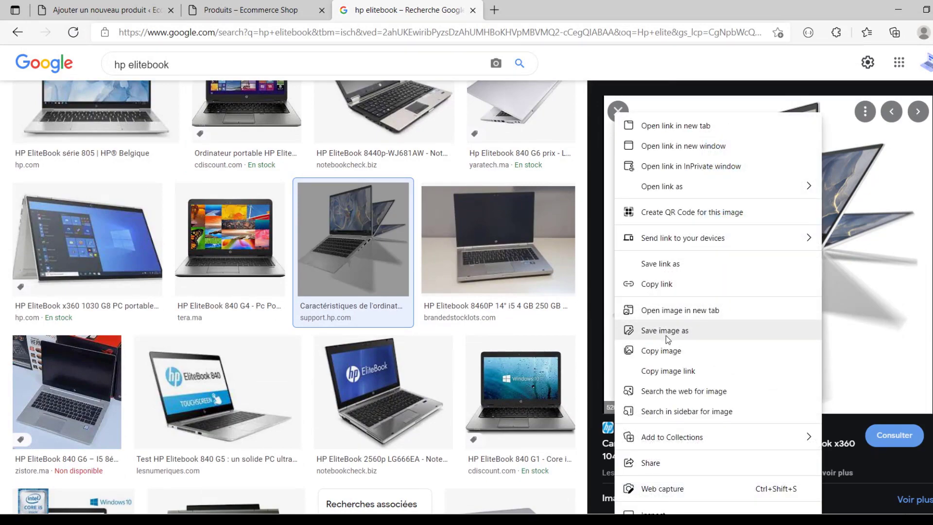
pyautogui.click(666, 334)
pyautogui.write('pc')
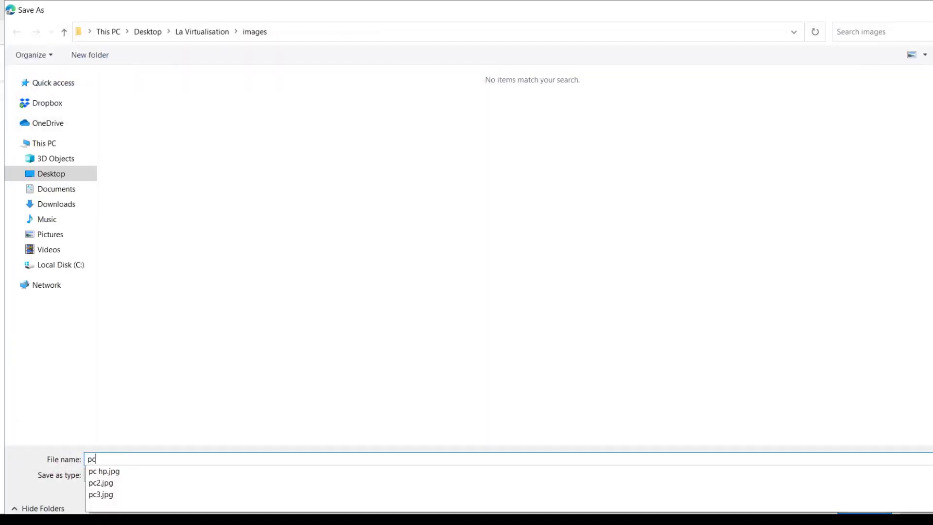
pyautogui.write('4')
pyautogui.press('Return')
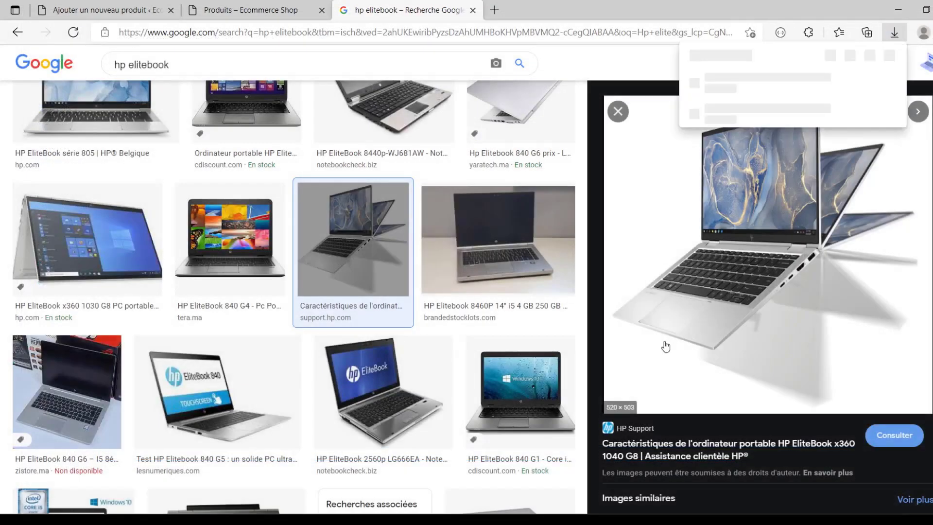
# Return to the new product's gallery selection and upload the pc2, pc3 and pc4 pictures together
pyautogui.click(238, 6)
pyautogui.click(116, 7)
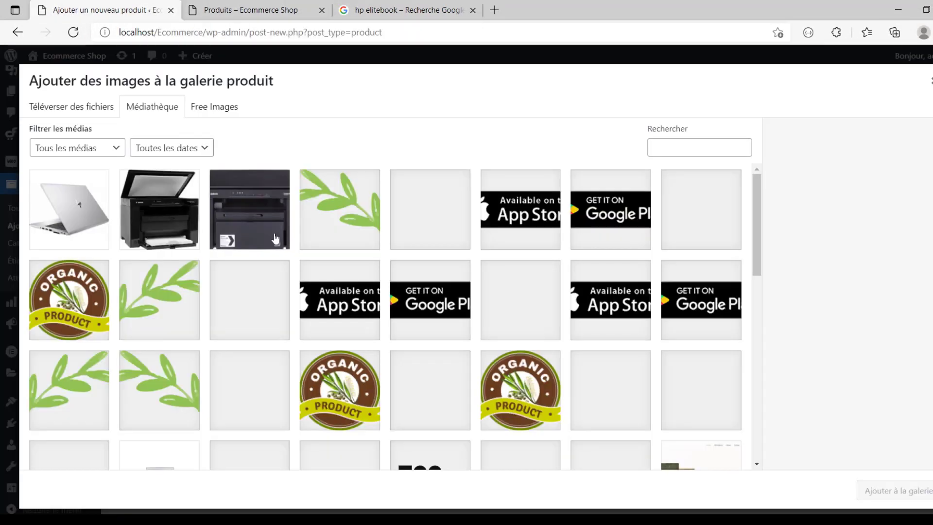
pyautogui.click(75, 106)
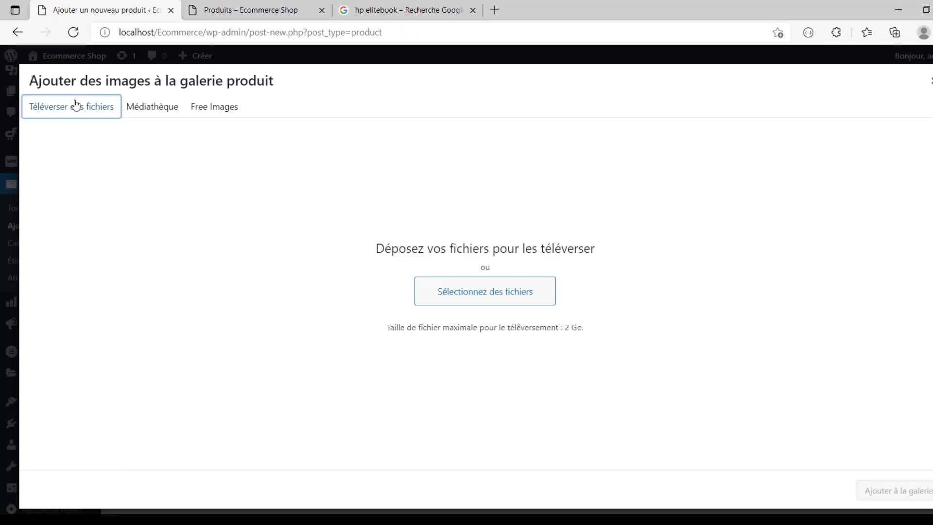
pyautogui.click(496, 291)
pyautogui.click(348, 121)
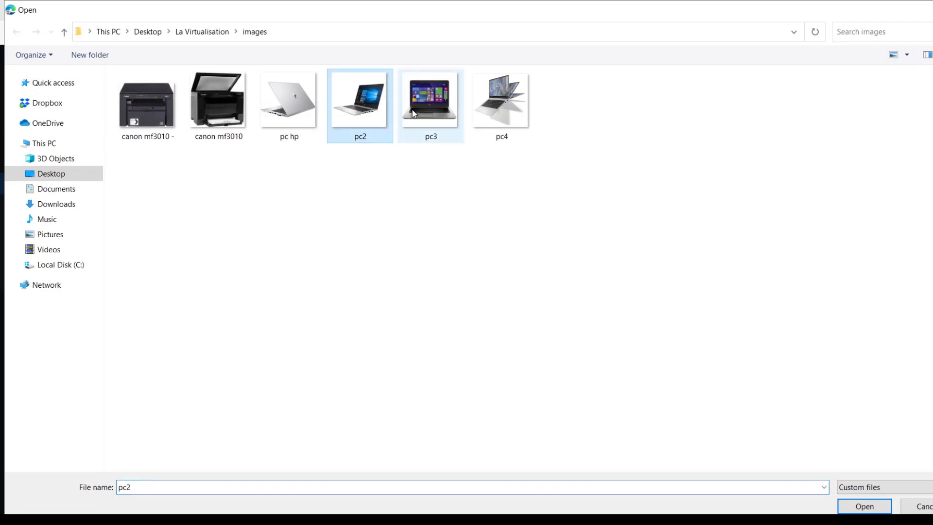
pyautogui.keyDown('ctrl'); pyautogui.click(418, 114); pyautogui.keyUp('ctrl')
pyautogui.keyDown('ctrl'); pyautogui.click(494, 115); pyautogui.keyUp('ctrl')
pyautogui.press('Return')
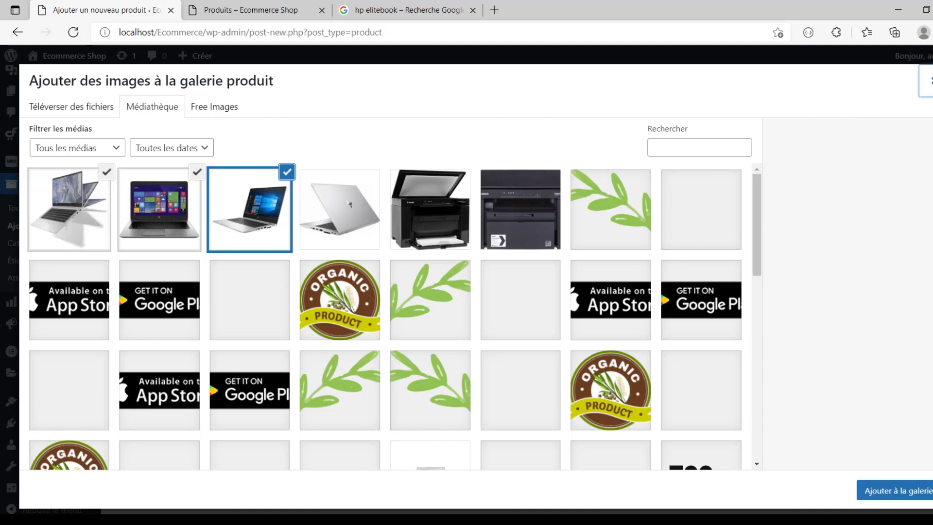
# Reopen the gallery image selection and add the uploaded pc2, pc3 and pc4 pictures to the product gallery
pyautogui.click(930, 80)
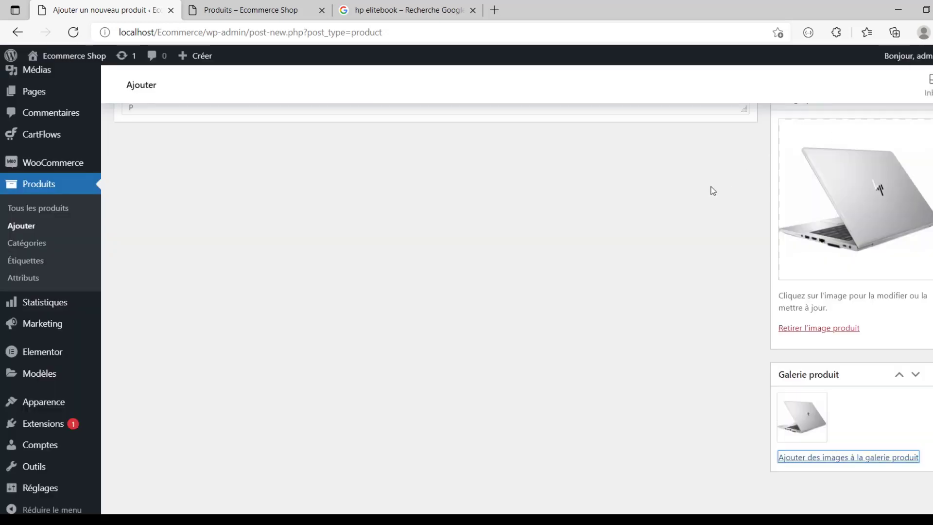
pyautogui.click(831, 456)
pyautogui.click(53, 216)
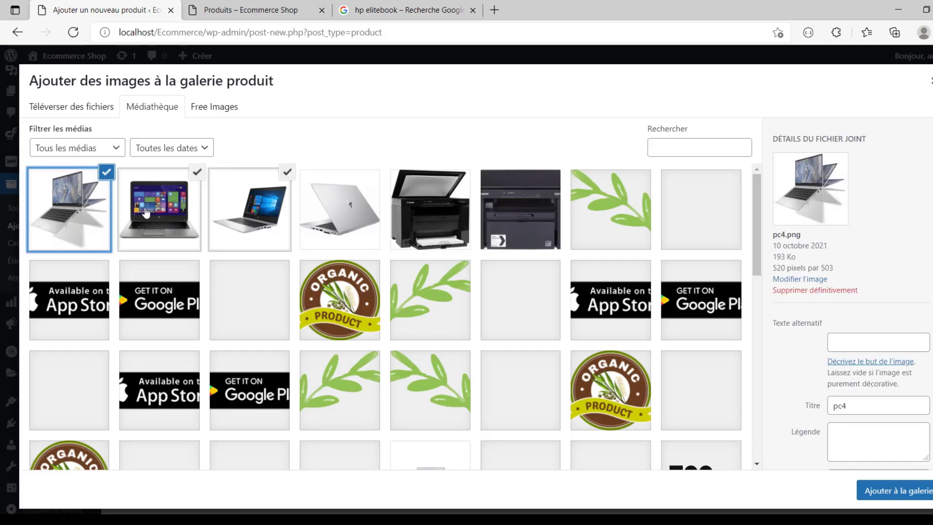
pyautogui.click(212, 226)
pyautogui.click(229, 224)
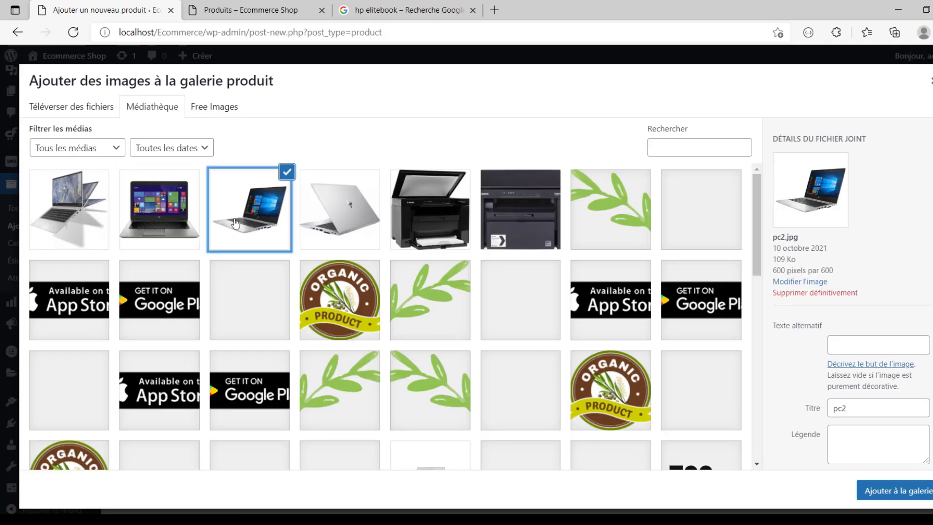
pyautogui.click(156, 226)
pyautogui.click(245, 229)
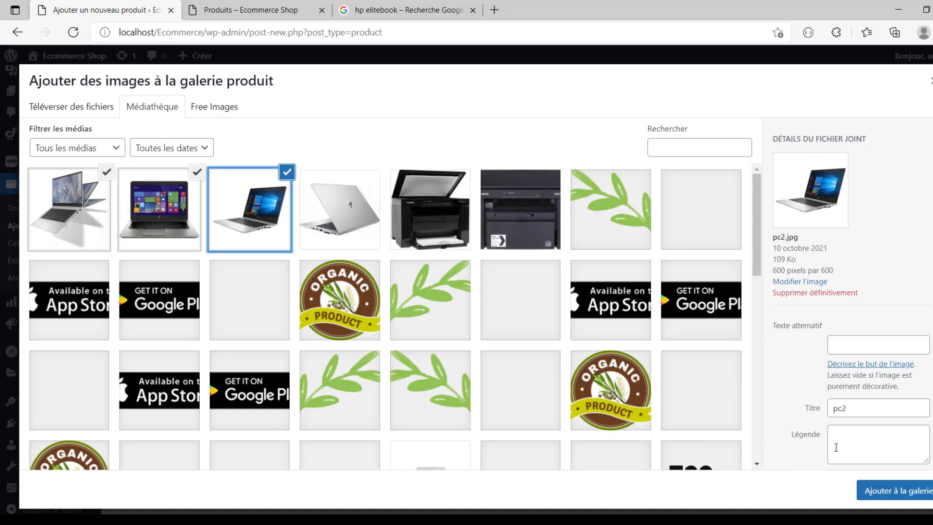
pyautogui.click(870, 490)
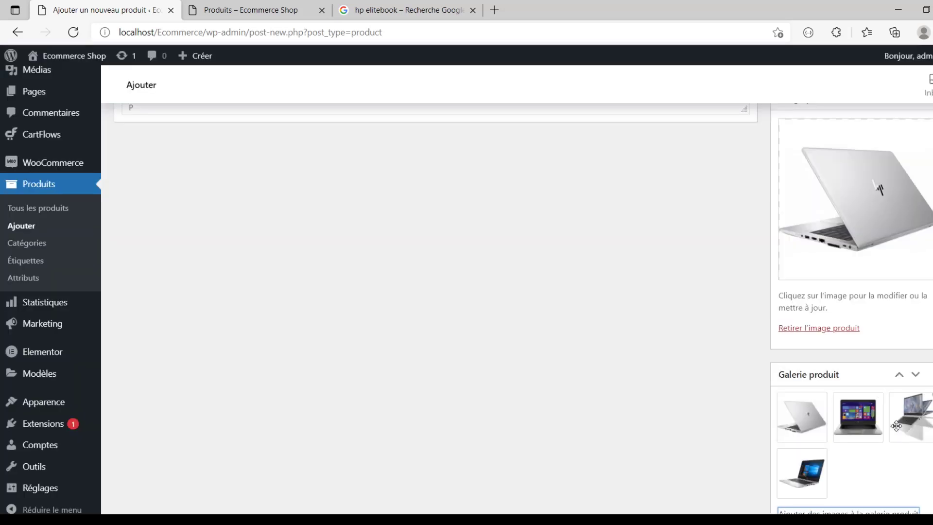
# Publish the HP elitteBook product
pyautogui.scroll(15, 626, 351)
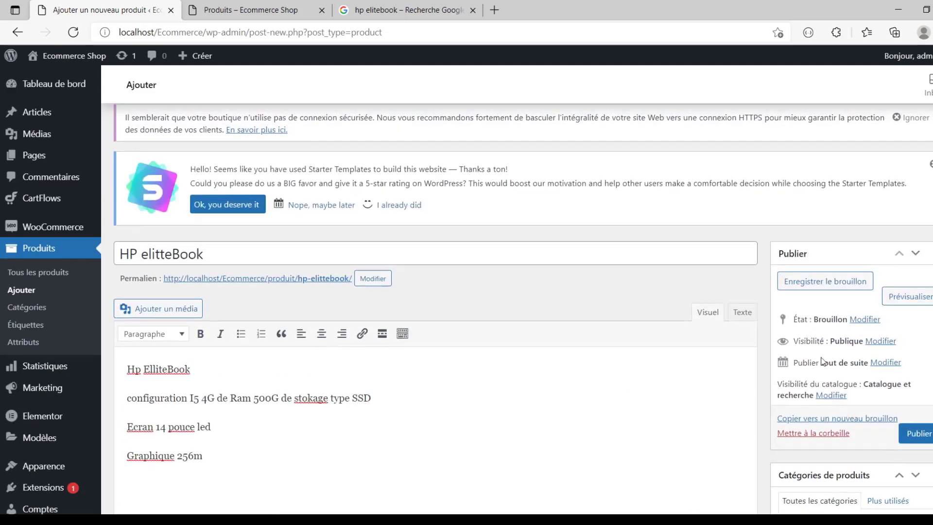
pyautogui.click(916, 433)
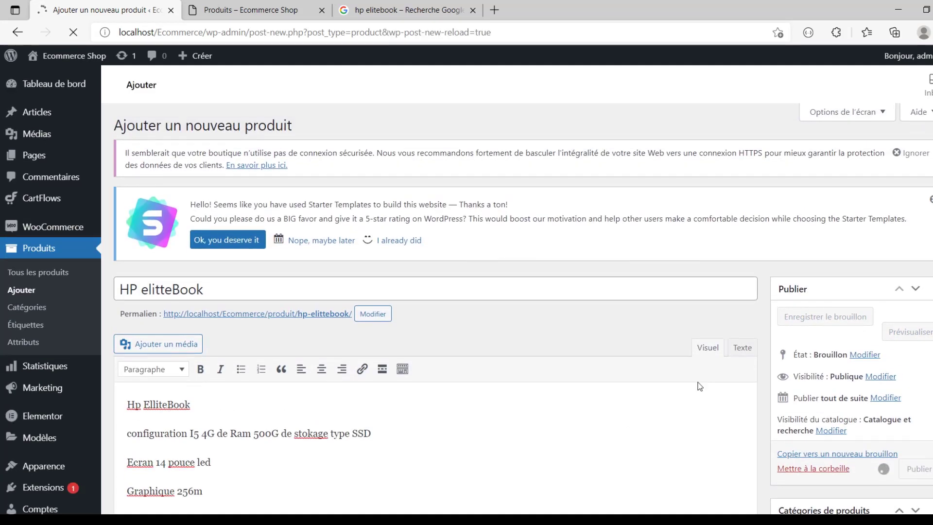